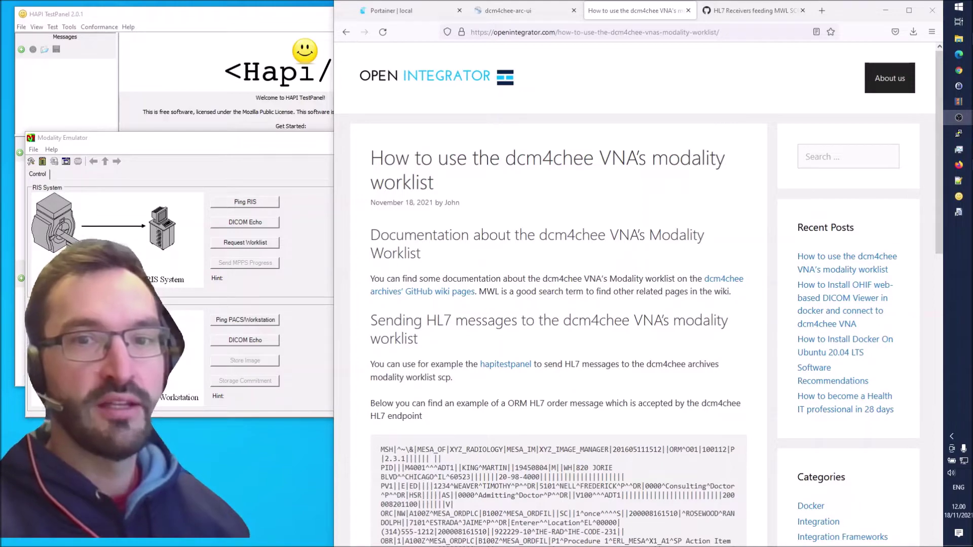
Read through the article on using dcm4chee's modality worklist, including the HL7 example message and the Modality Emulator section.
{"action": "left_click", "coordinate": [550, 361]}
{"action": "scroll", "coordinate": [551, 350], "scroll_direction": "down", "scroll_amount": 4}
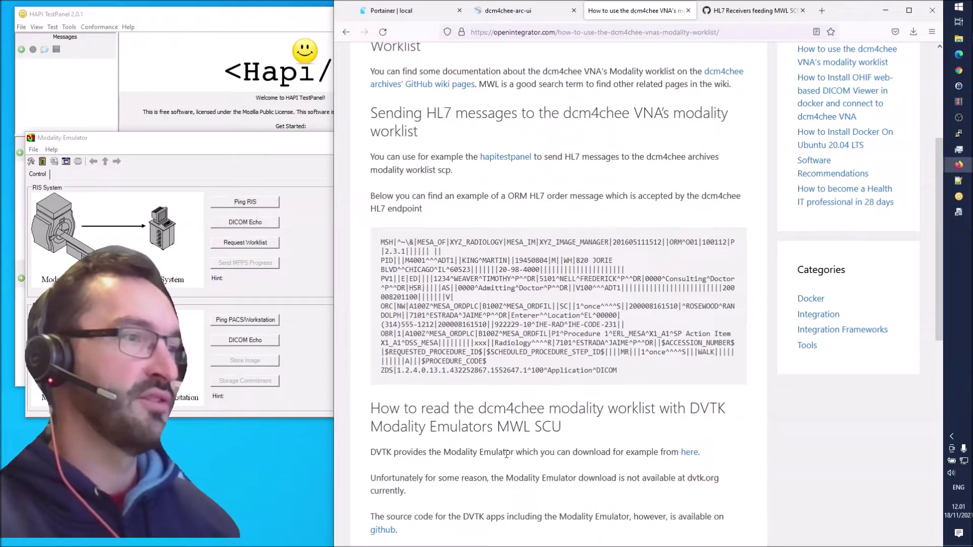
{"action": "scroll", "coordinate": [506, 453], "scroll_direction": "down", "scroll_amount": 2}
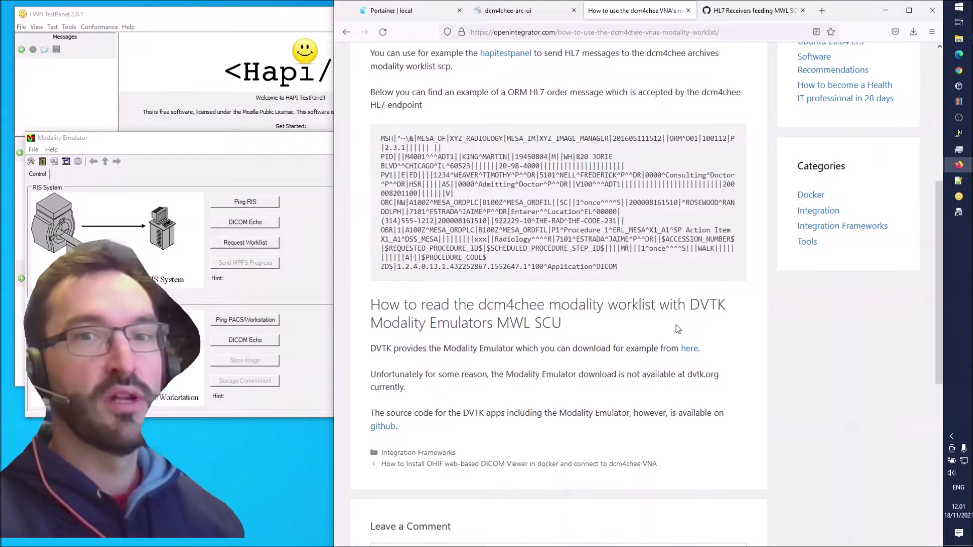
{"action": "scroll", "coordinate": [522, 111], "scroll_direction": "up", "scroll_amount": 6}
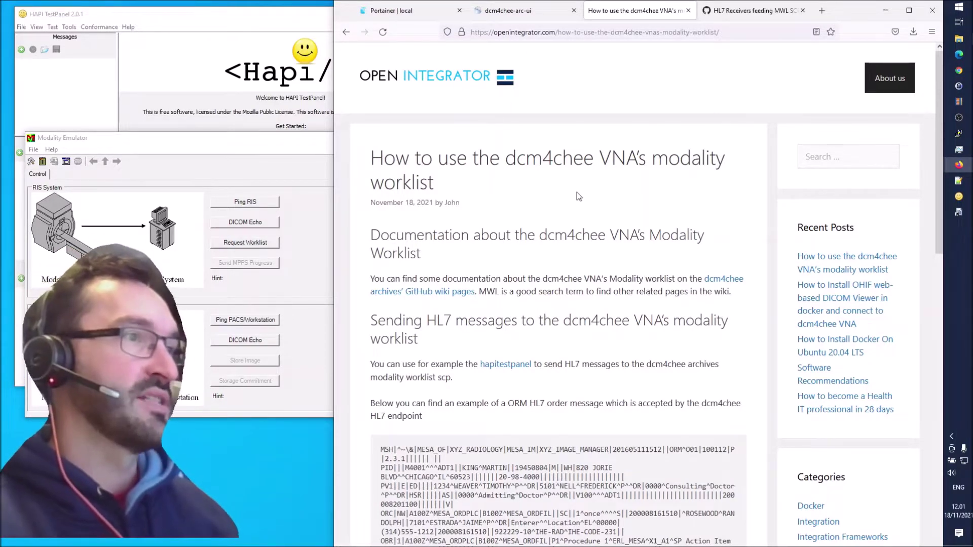
{"action": "scroll", "coordinate": [669, 236], "scroll_direction": "down", "scroll_amount": 1}
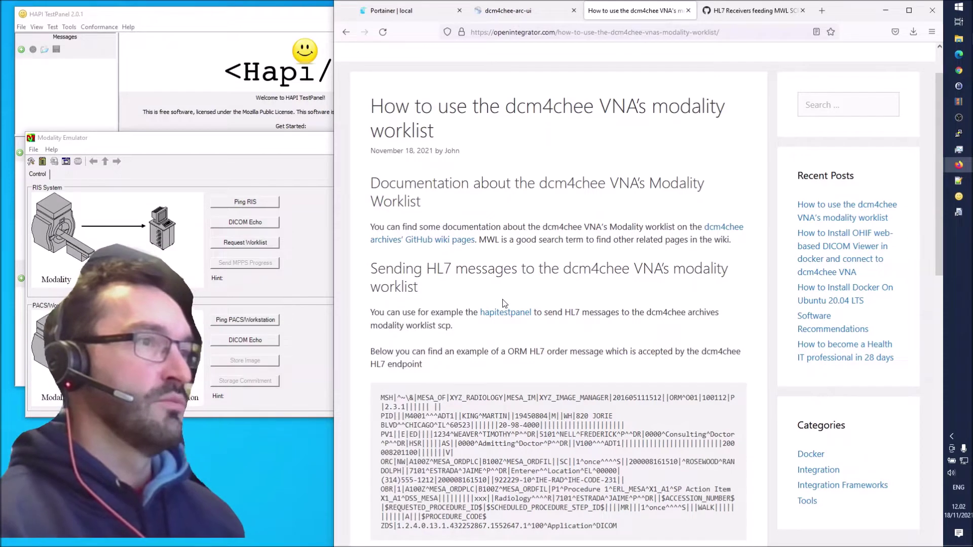
{"action": "scroll", "coordinate": [532, 322], "scroll_direction": "down", "scroll_amount": 1}
{"action": "scroll", "coordinate": [532, 323], "scroll_direction": "down", "scroll_amount": 1}
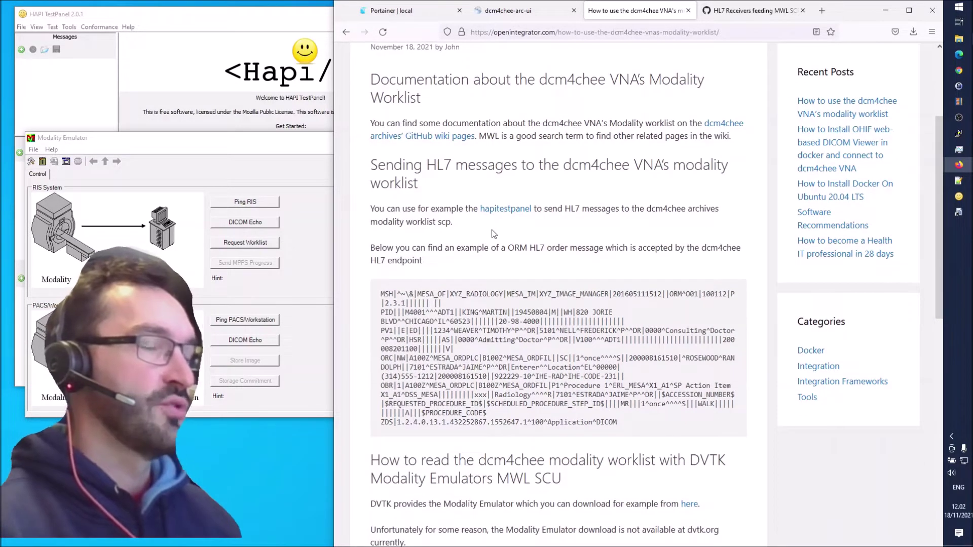
{"action": "scroll", "coordinate": [490, 244], "scroll_direction": "down", "scroll_amount": 1}
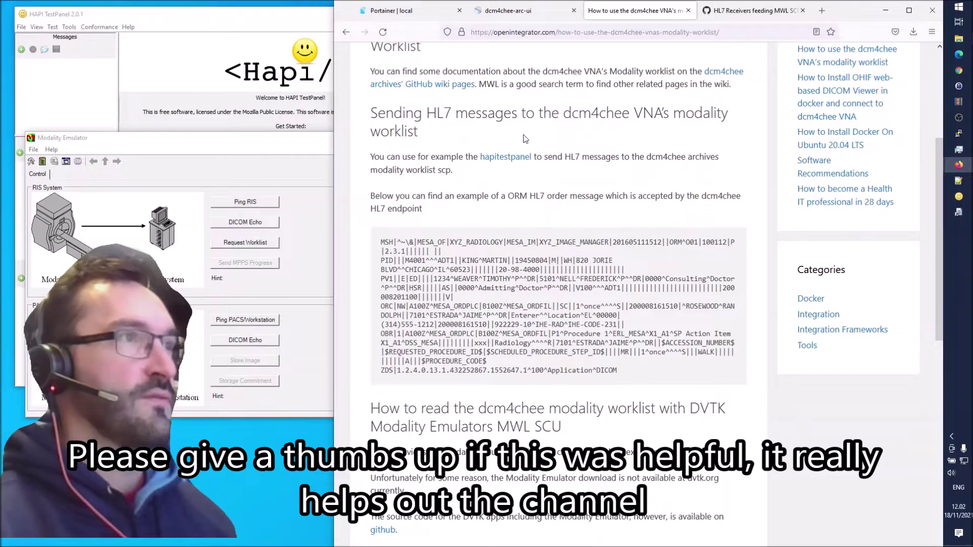
In the dcm4chee archive UI, query the DCM4CHEE modality worklist without any filters and accept the unfiltered search.
{"action": "left_click", "coordinate": [523, 19]}
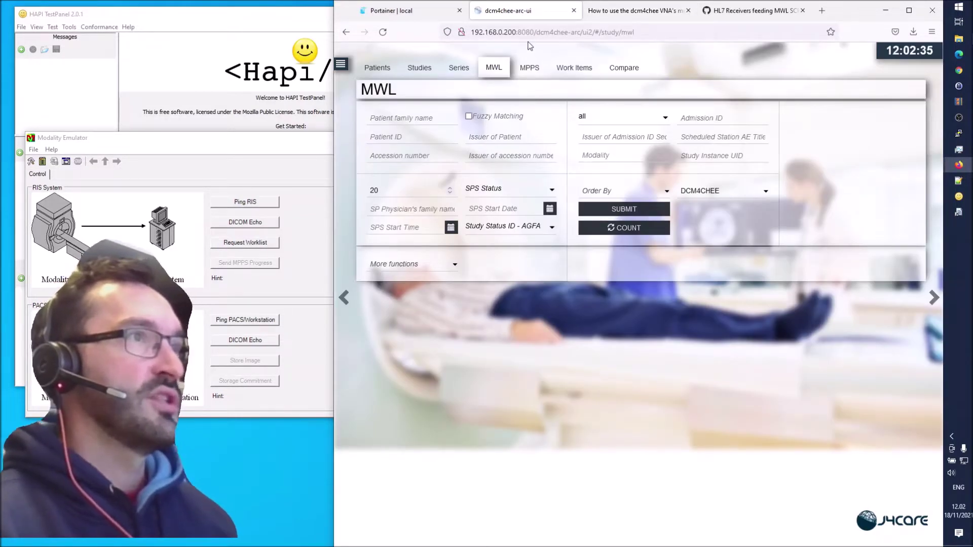
{"action": "left_click", "coordinate": [393, 71]}
{"action": "left_click", "coordinate": [426, 72]}
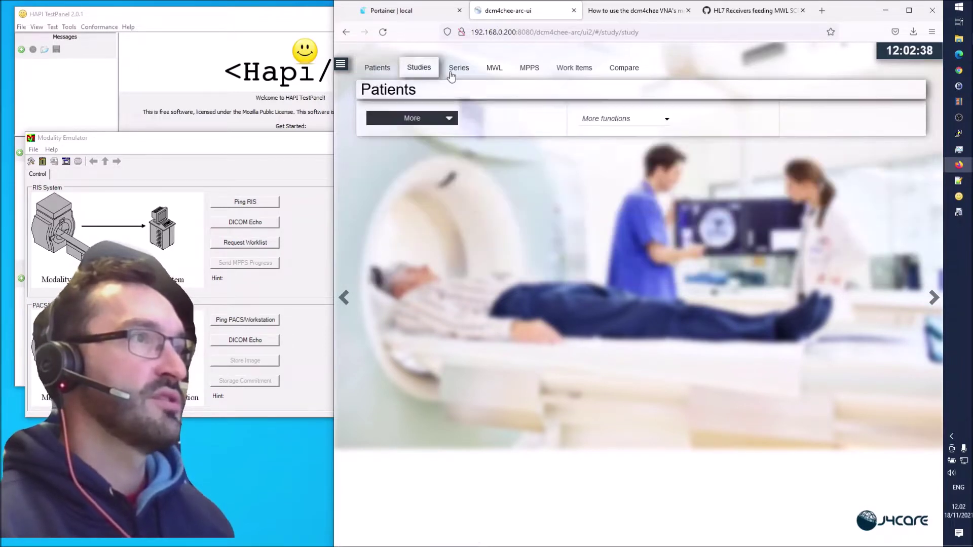
{"action": "left_click", "coordinate": [494, 71]}
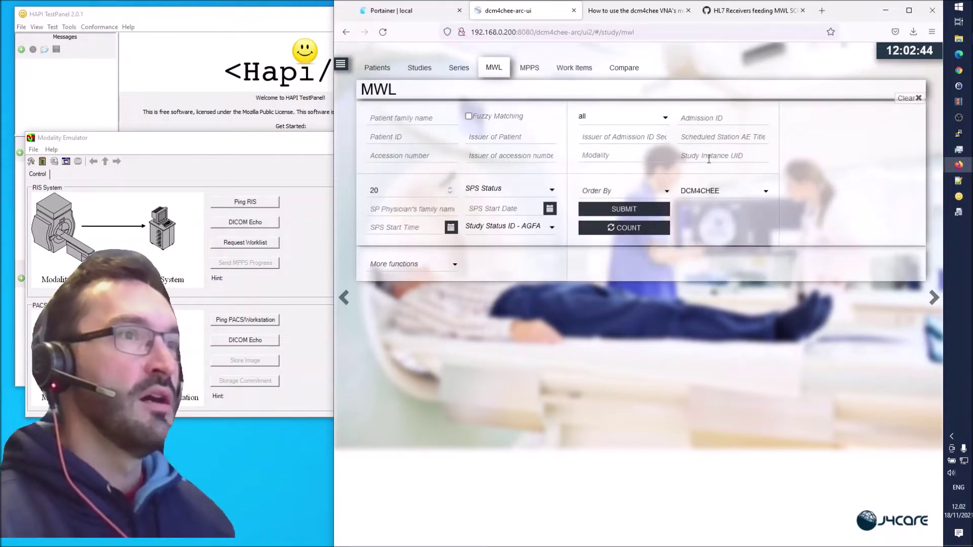
{"action": "left_click", "coordinate": [715, 191]}
{"action": "left_click", "coordinate": [706, 222]}
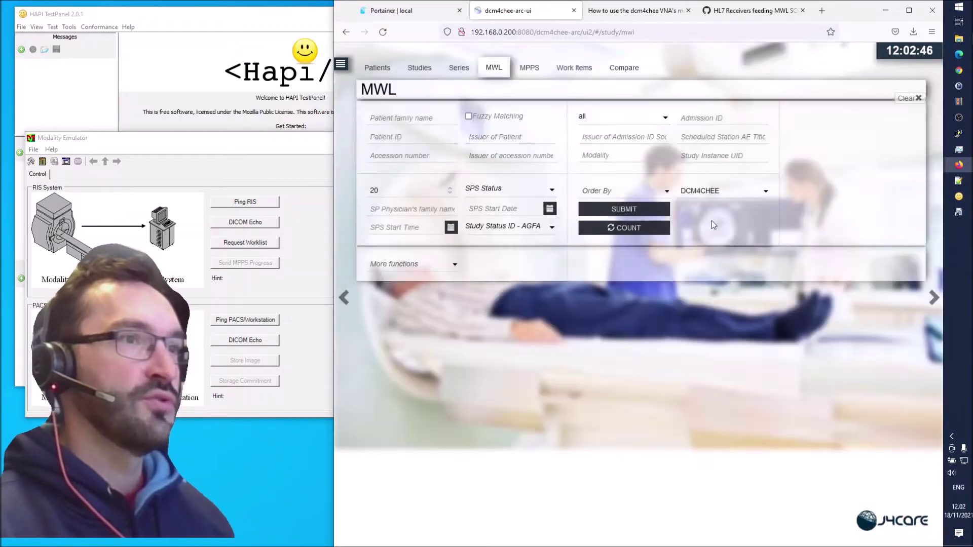
{"action": "left_click", "coordinate": [633, 212]}
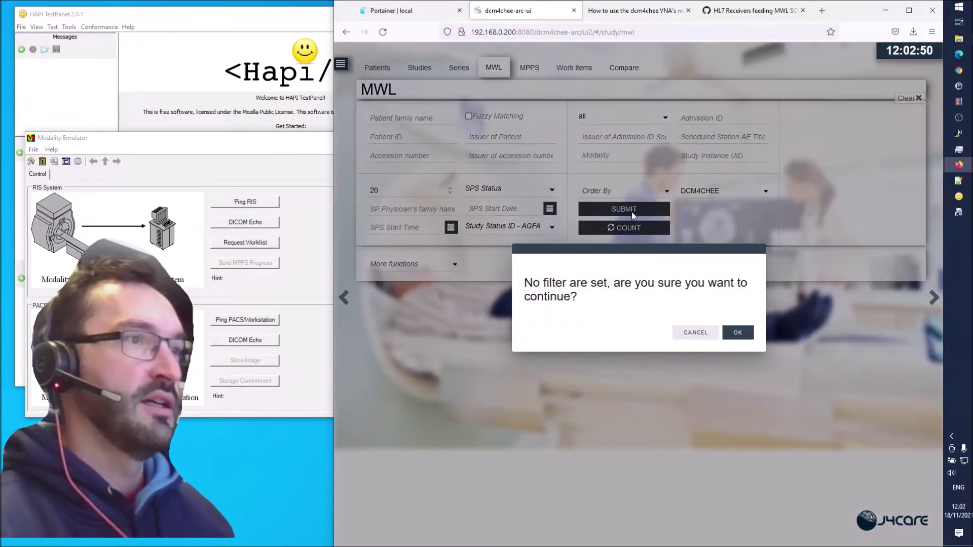
{"action": "left_click", "coordinate": [738, 334]}
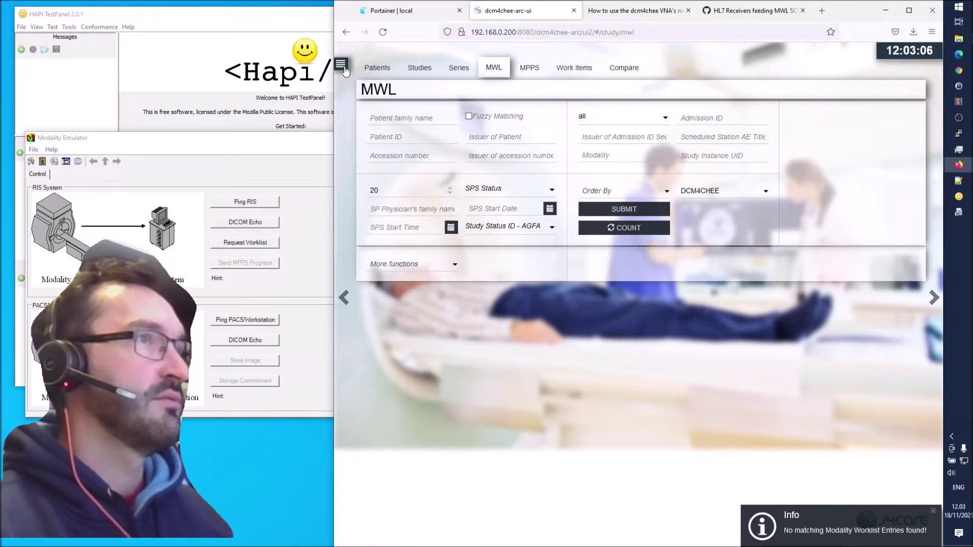
From the article, follow the hapitestpanel link and view the download section of its installation page.
{"action": "left_click", "coordinate": [633, 11]}
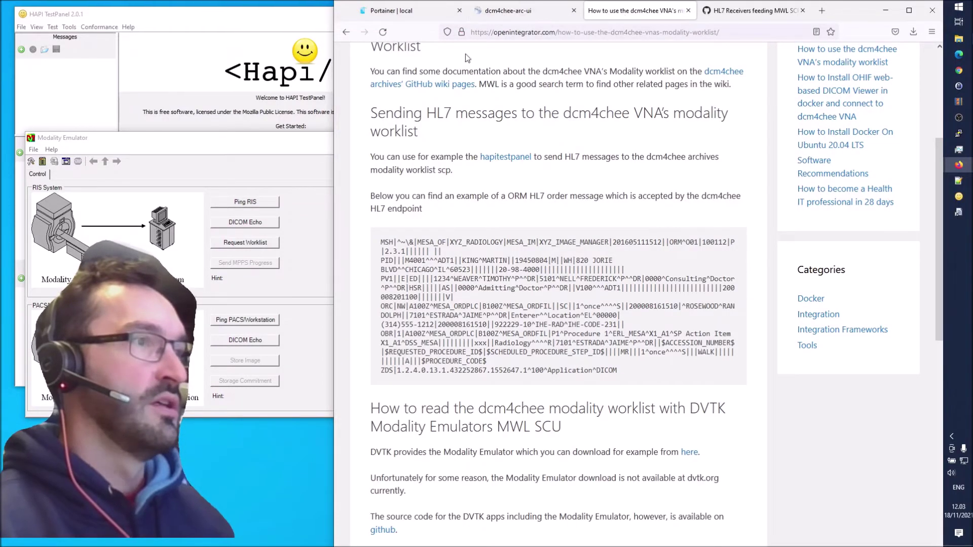
{"action": "right_click", "coordinate": [506, 159]}
{"action": "key", "text": "Escape"}
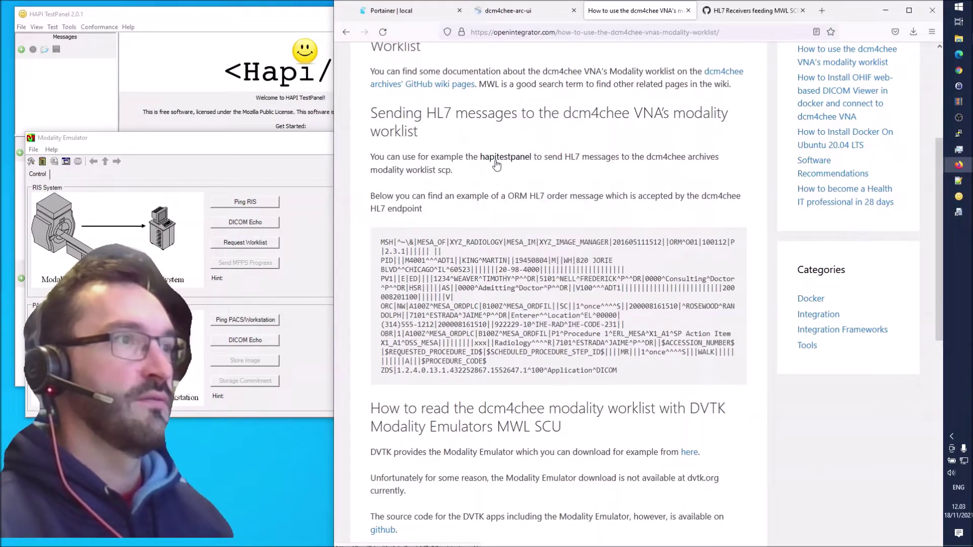
{"action": "left_click", "coordinate": [496, 161]}
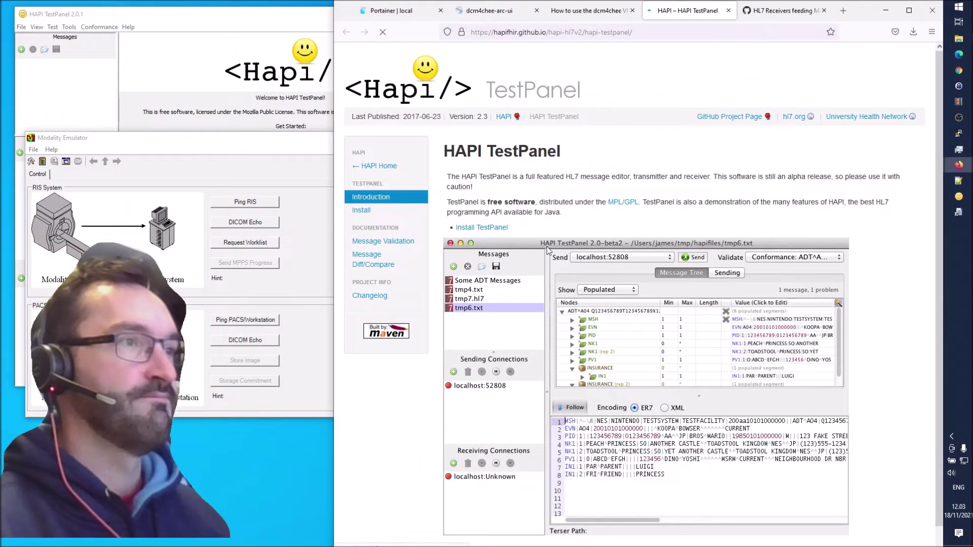
{"action": "scroll", "coordinate": [683, 316], "scroll_direction": "down", "scroll_amount": 1}
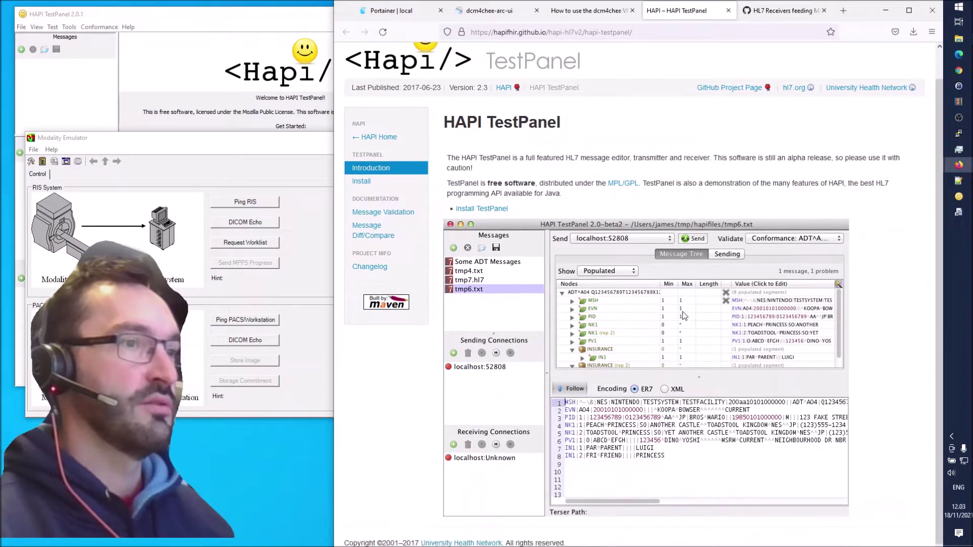
{"action": "left_click", "coordinate": [368, 182]}
{"action": "scroll", "coordinate": [551, 313], "scroll_direction": "down", "scroll_amount": 3}
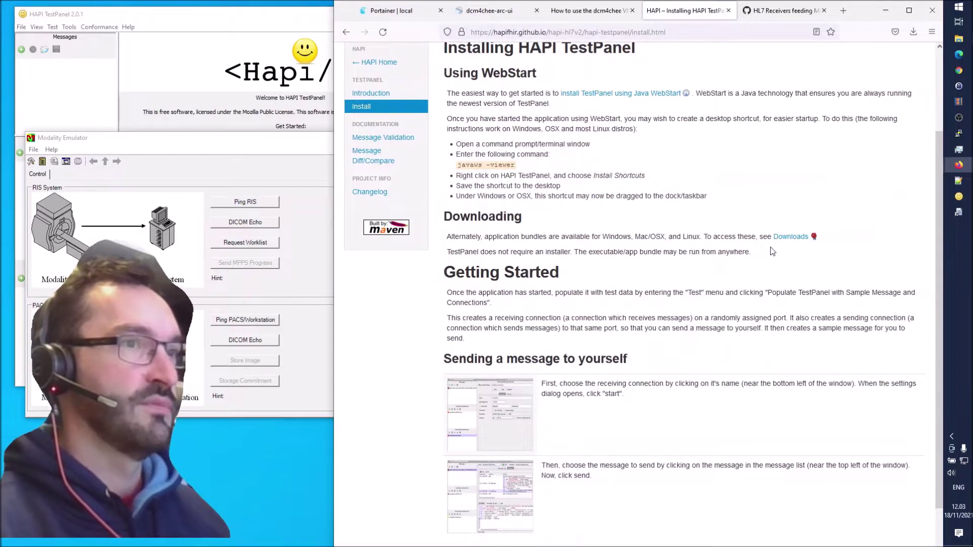
Switch to HAPI TestPanel, add a sending connection and allow Java through the firewall on private networks.
{"action": "left_click", "coordinate": [248, 19]}
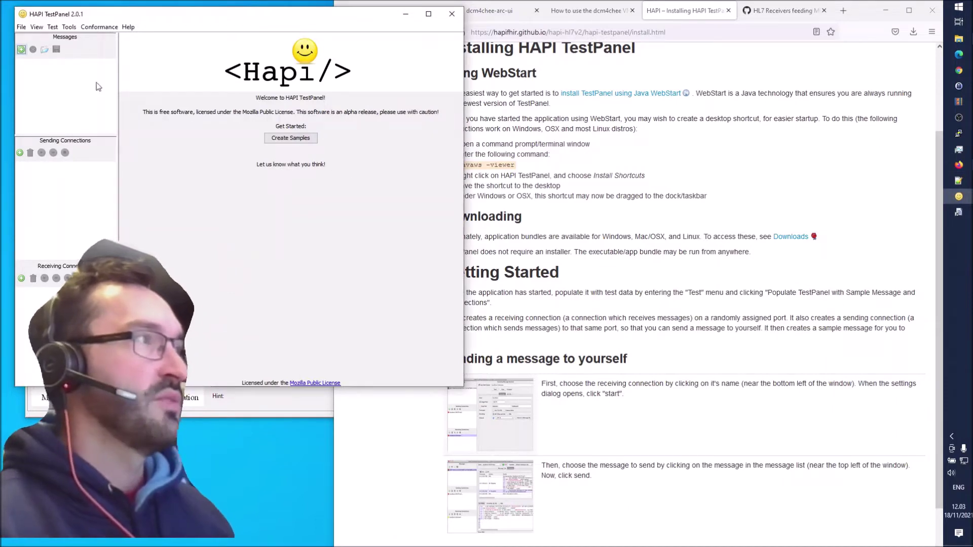
{"action": "left_click", "coordinate": [20, 153]}
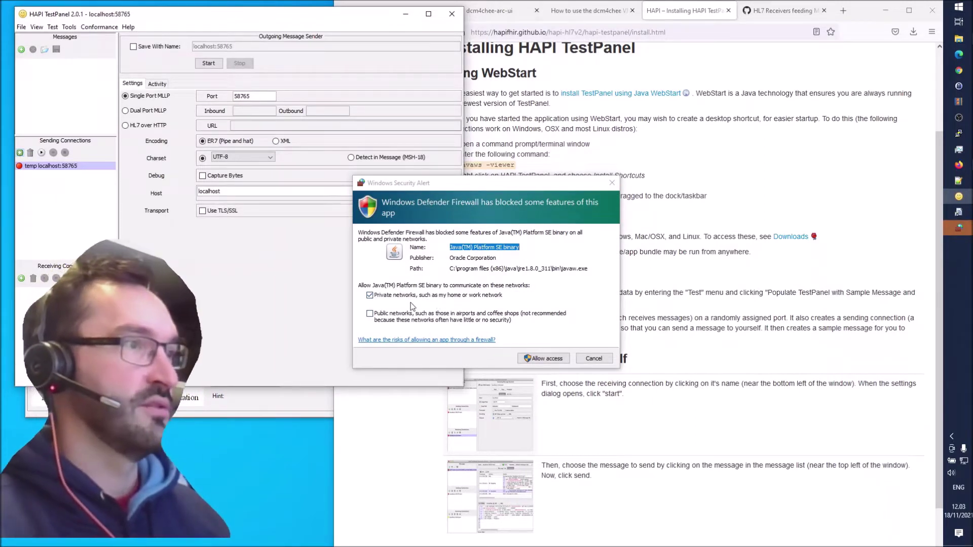
{"action": "left_click", "coordinate": [557, 357]}
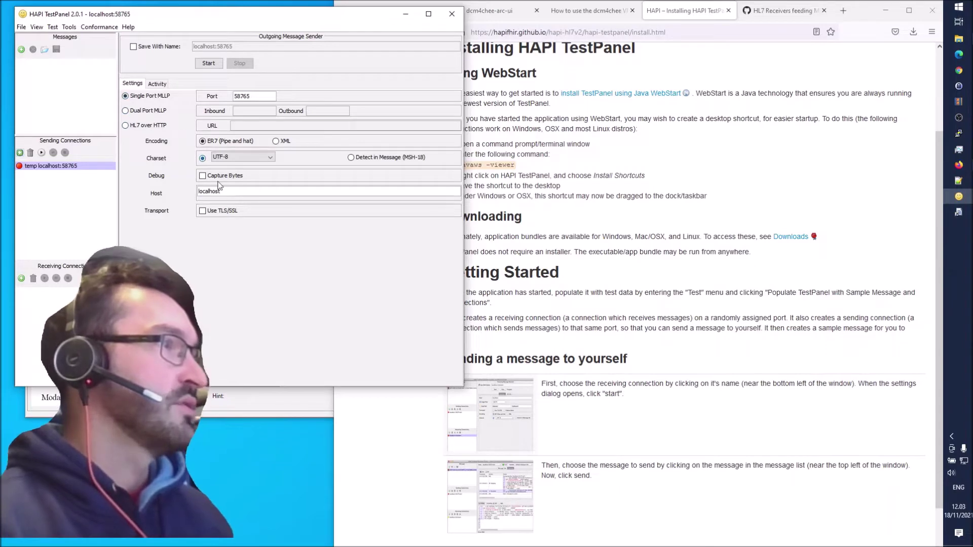
Copy the server IP from the dcm4chee web address and set it as the sending connection's host, 192.168.0.200.
{"action": "left_click", "coordinate": [634, 83]}
{"action": "left_click", "coordinate": [485, 11]}
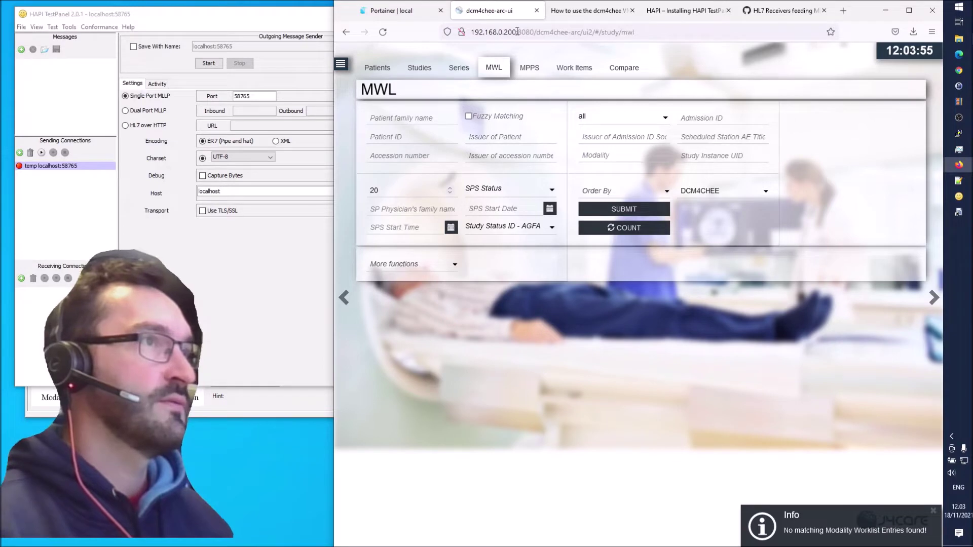
{"action": "left_click_drag", "start_coordinate": [517, 32], "coordinate": [470, 32]}
{"action": "key", "text": "ctrl+c"}
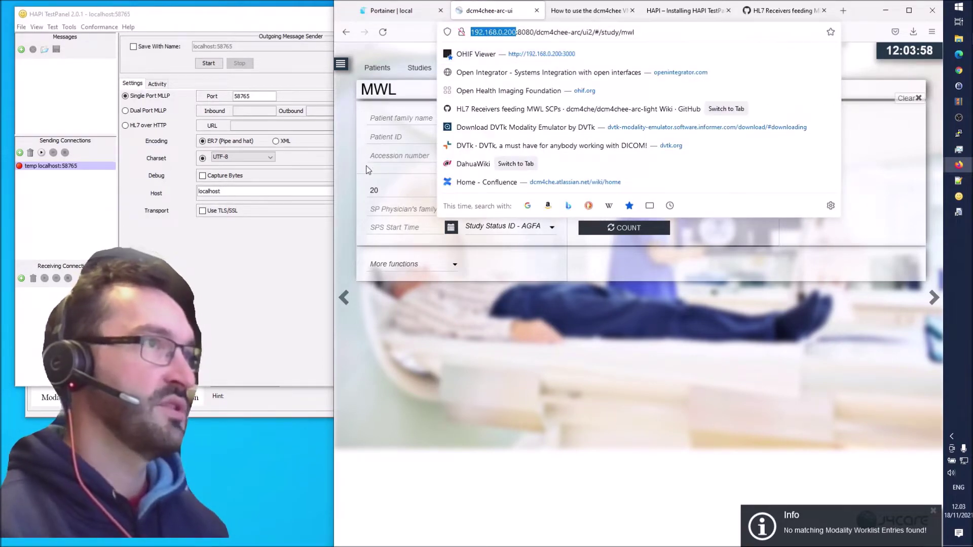
{"action": "left_click", "coordinate": [243, 194]}
{"action": "double_click", "coordinate": [256, 192]}
{"action": "key", "text": "ctrl+v"}
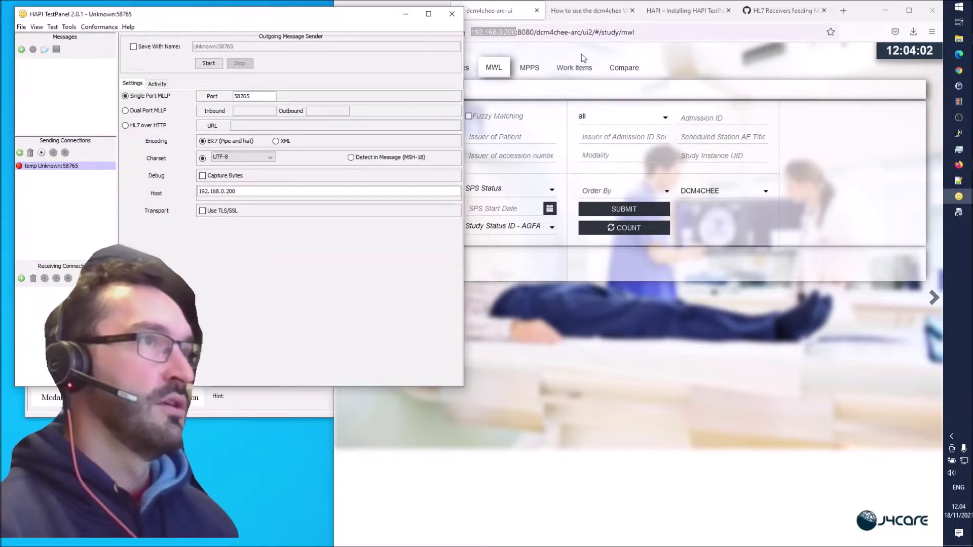
Open the list of HL7 applications in dcm4chee's configuration.
{"action": "left_click", "coordinate": [638, 33]}
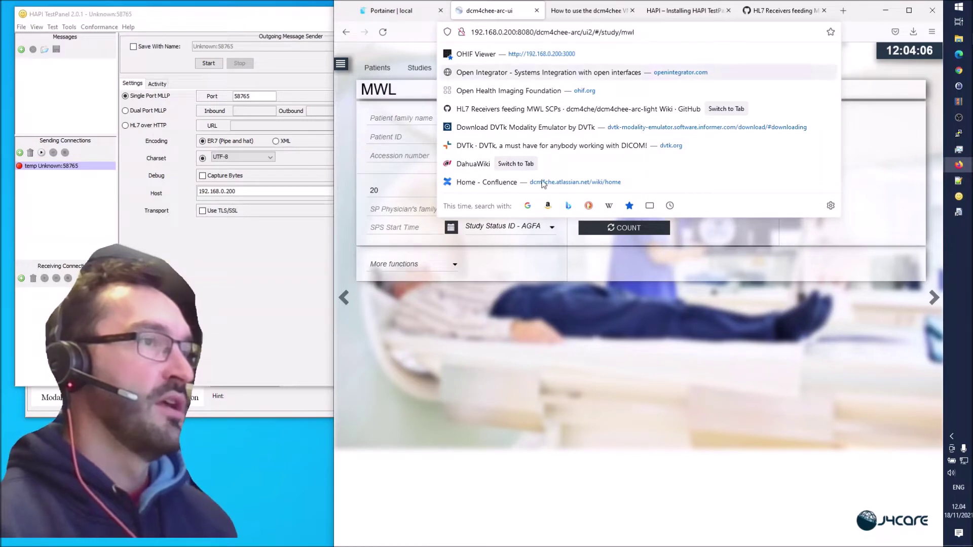
{"action": "left_click", "coordinate": [563, 323]}
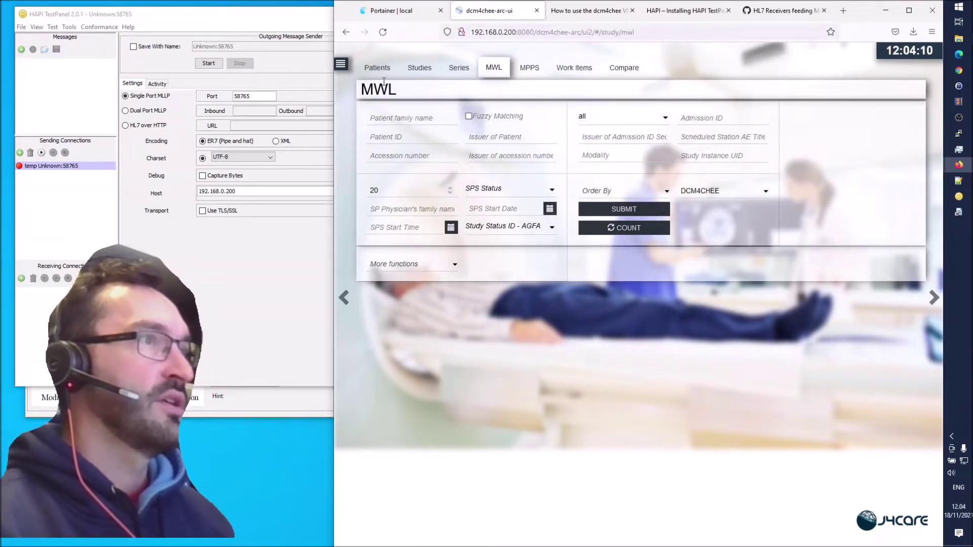
{"action": "left_click", "coordinate": [342, 64]}
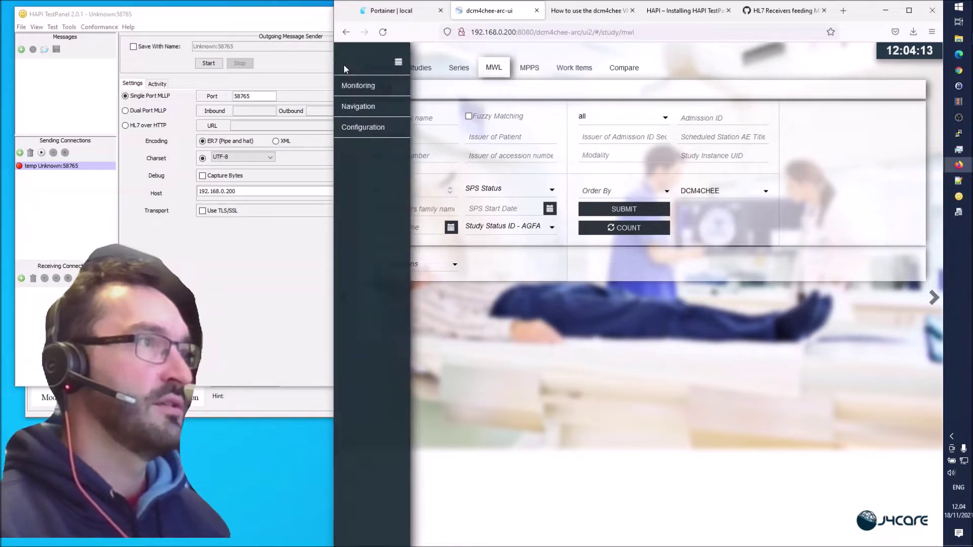
{"action": "left_click", "coordinate": [368, 128]}
{"action": "left_click", "coordinate": [530, 68]}
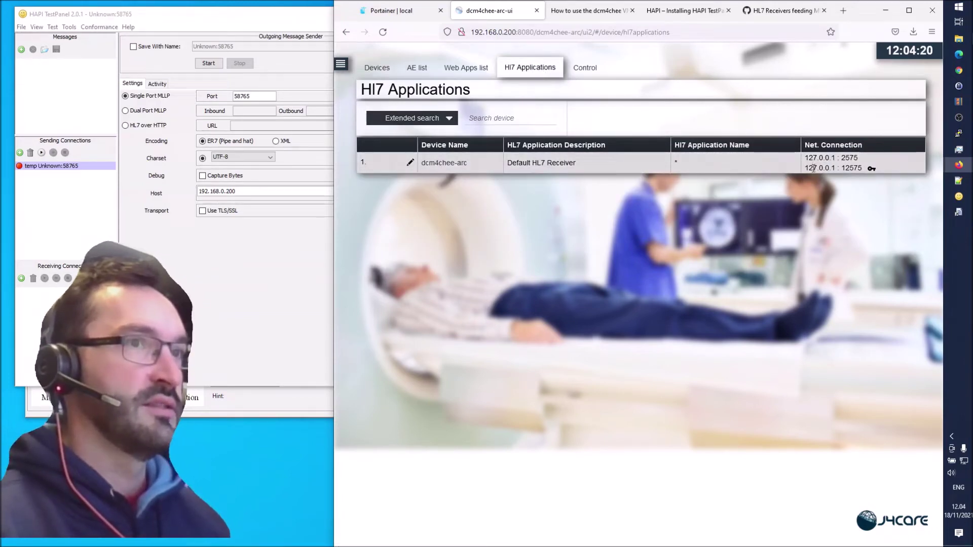
Copy the default HL7 receiver's unsecured port and set the TestPanel sending connection's port to 2575.
{"action": "double_click", "coordinate": [850, 158]}
{"action": "key", "text": "ctrl+c"}
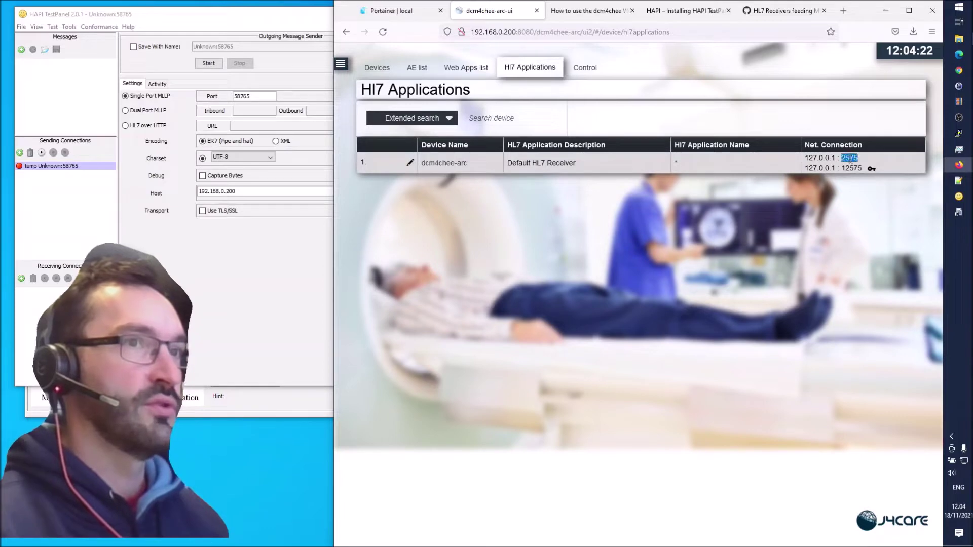
{"action": "left_click", "coordinate": [250, 97]}
{"action": "left_click_drag", "start_coordinate": [273, 97], "coordinate": [215, 99]}
{"action": "key", "text": "ctrl+v"}
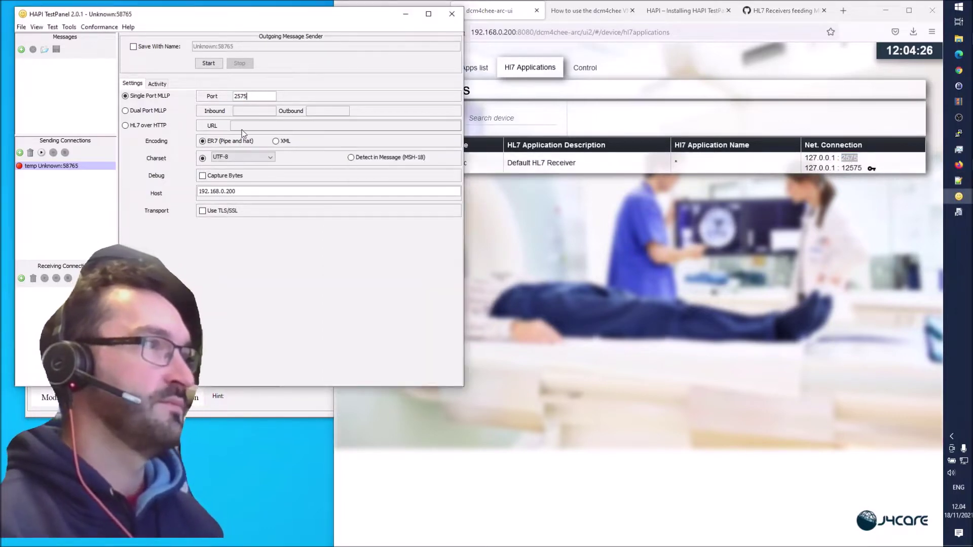
{"action": "left_click", "coordinate": [817, 127]}
{"action": "left_click", "coordinate": [288, 234]}
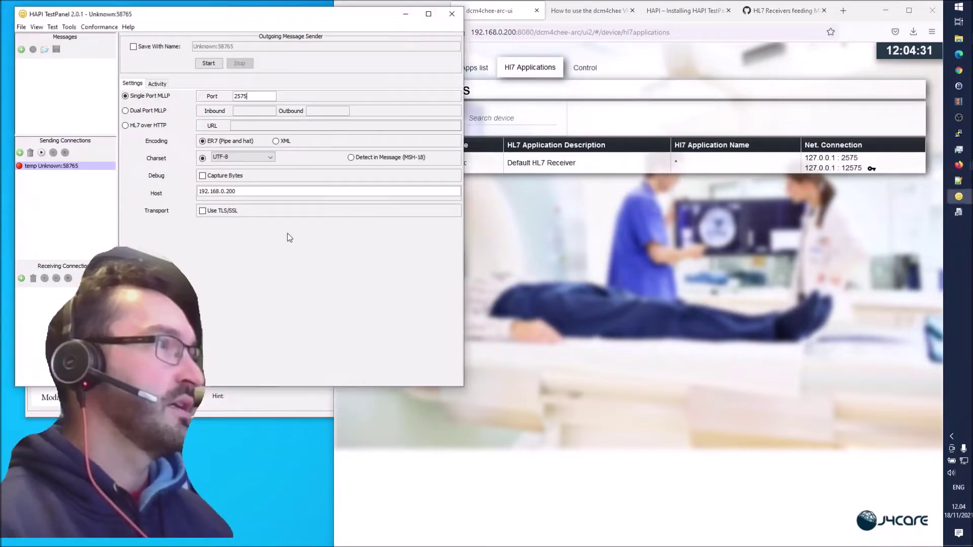
Enable saving of the sending connection and name it "dcm4chee MWL".
{"action": "left_click", "coordinate": [163, 47]}
{"action": "left_click_drag", "start_coordinate": [255, 50], "coordinate": [176, 52]}
{"action": "type", "text": "dcm"}
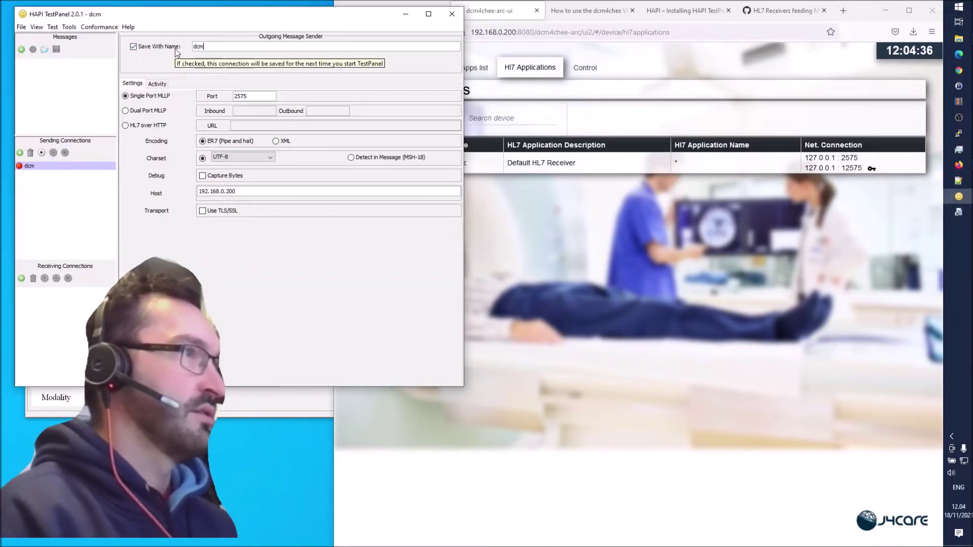
{"action": "type", "text": "4chee MWL"}
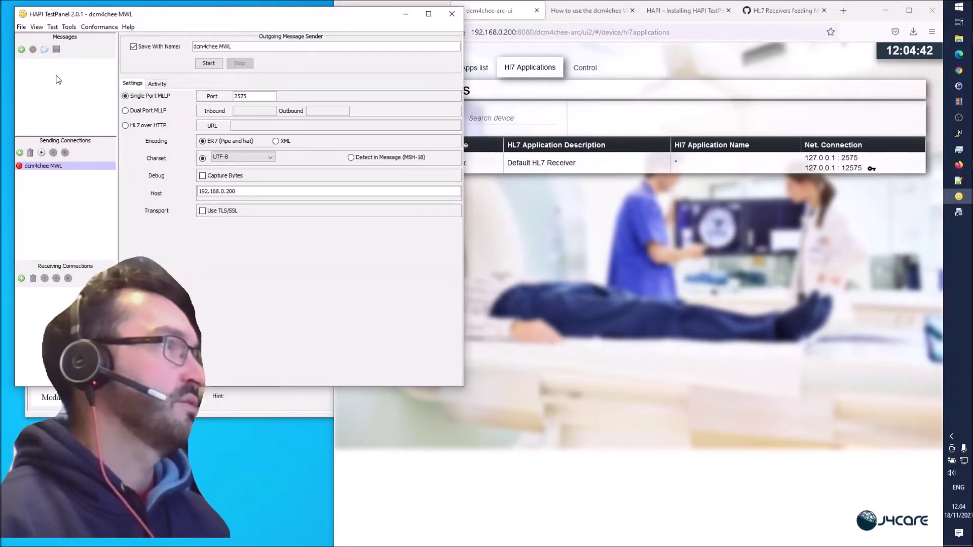
Add a new HL7 version 2.6 message of type ADT^A01 with ER7 encoding.
{"action": "left_click", "coordinate": [27, 50]}
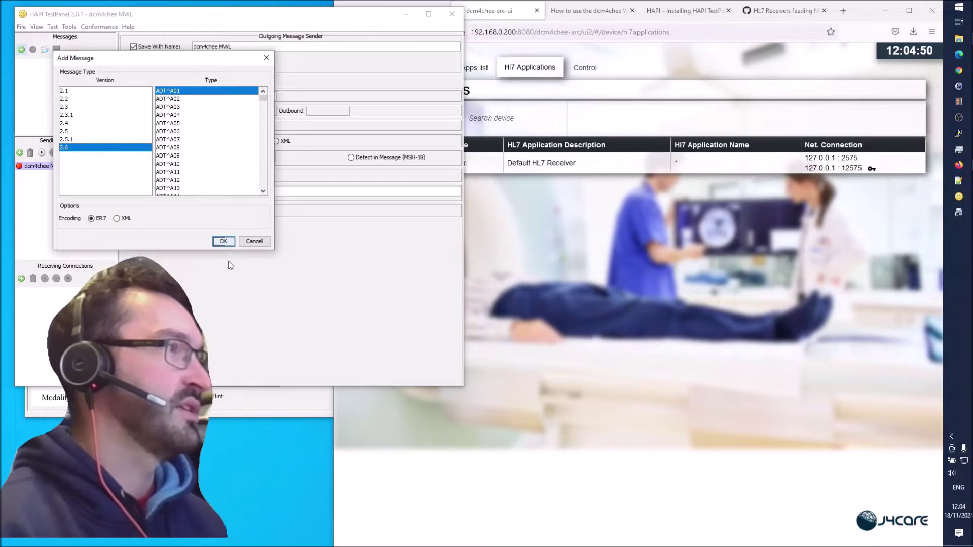
{"action": "left_click", "coordinate": [223, 241]}
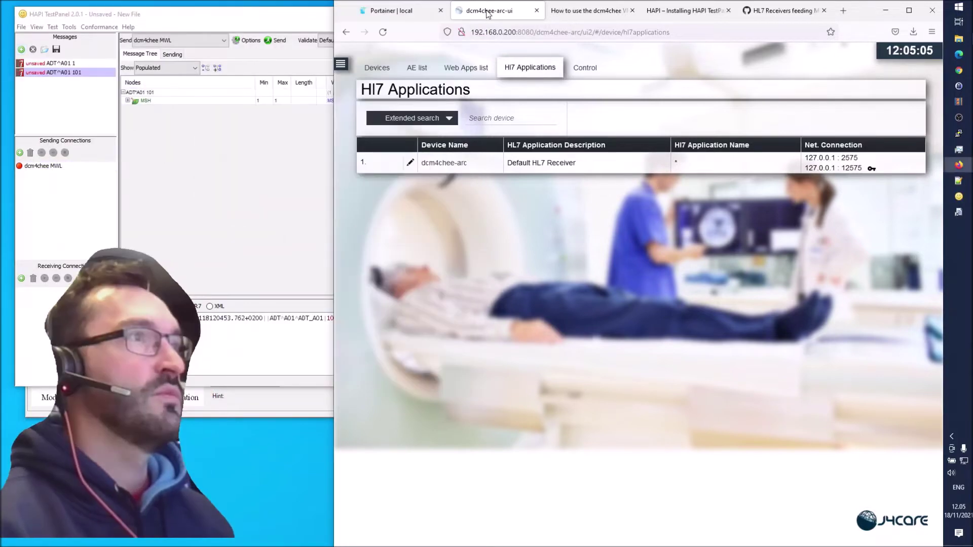
Copy the sample ORM HL7 order message from the openintegrator article and replace the new TestPanel message's contents with it.
{"action": "left_click", "coordinate": [583, 10]}
{"action": "left_click_drag", "start_coordinate": [616, 371], "coordinate": [375, 247]}
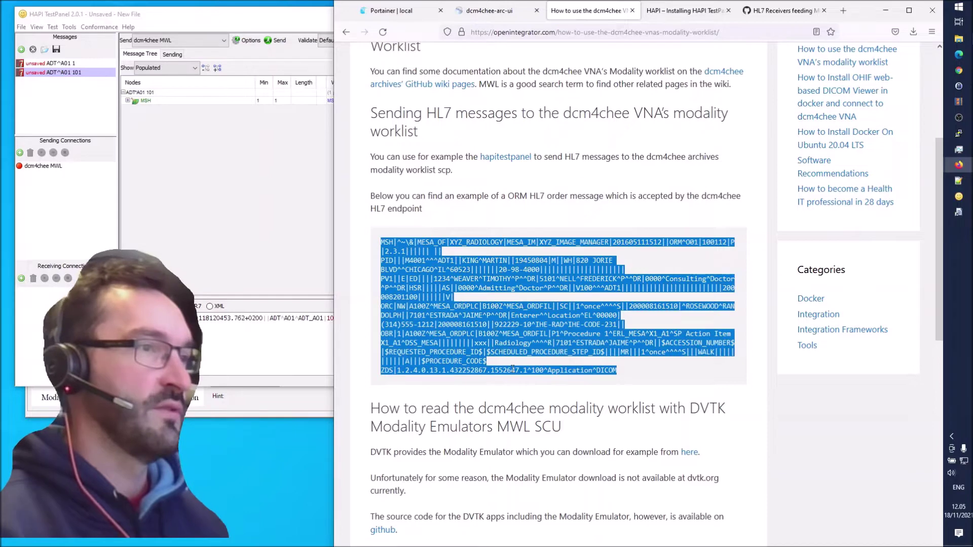
{"action": "left_click", "coordinate": [620, 372]}
{"action": "left_click_drag", "start_coordinate": [600, 372], "coordinate": [380, 243]}
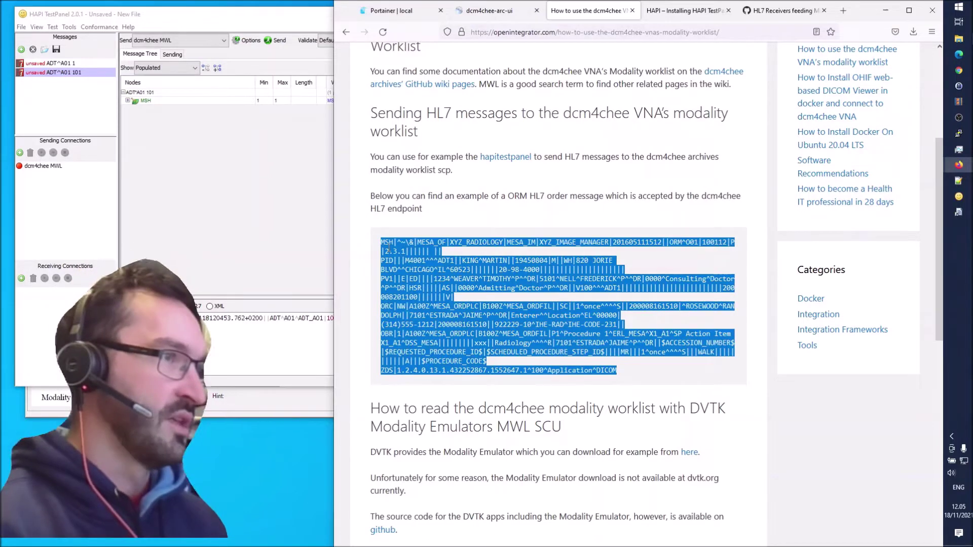
{"action": "left_click", "coordinate": [216, 340]}
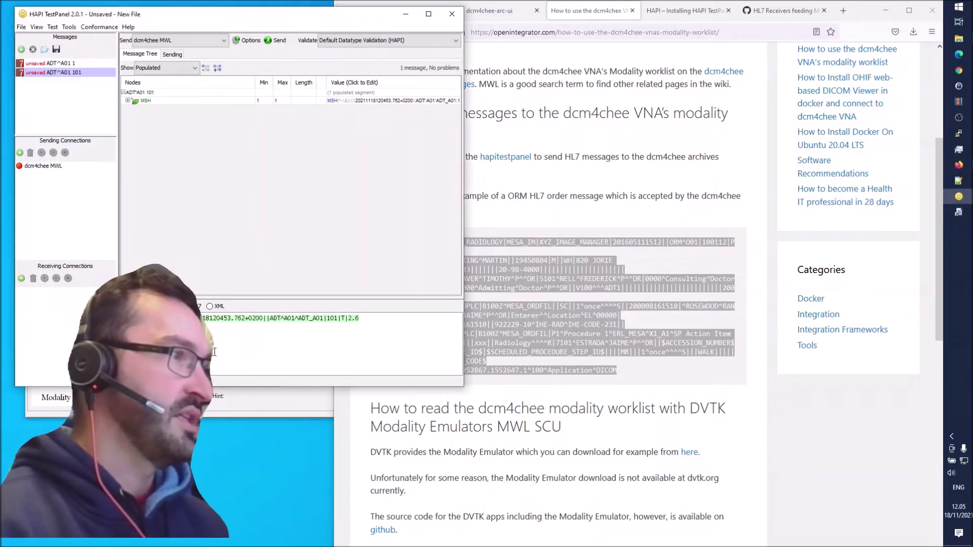
{"action": "key", "text": "ctrl+a"}
{"action": "key", "text": "ctrl+v"}
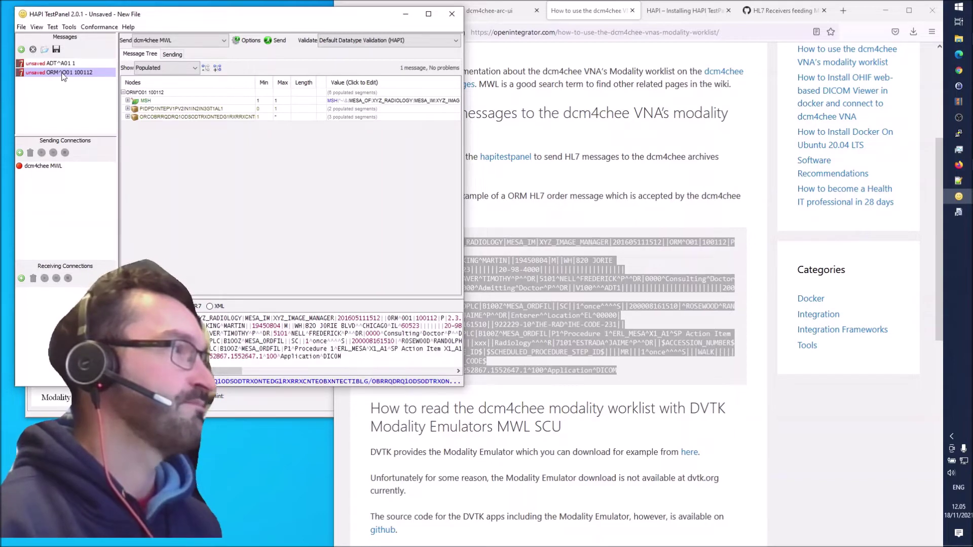
Start the dcm4chee MWL sending connection and send the ORM^O01 message through it.
{"action": "left_click", "coordinate": [43, 167]}
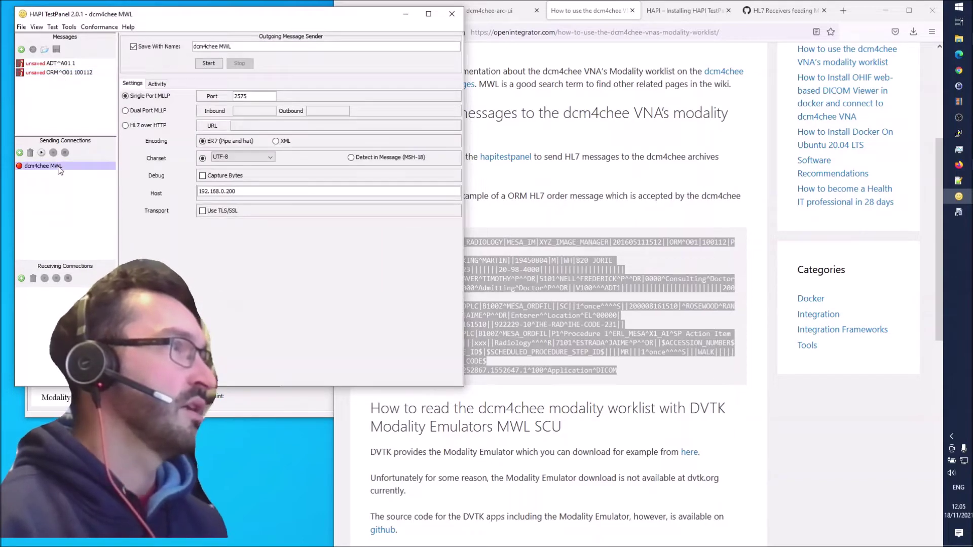
{"action": "left_click", "coordinate": [209, 64]}
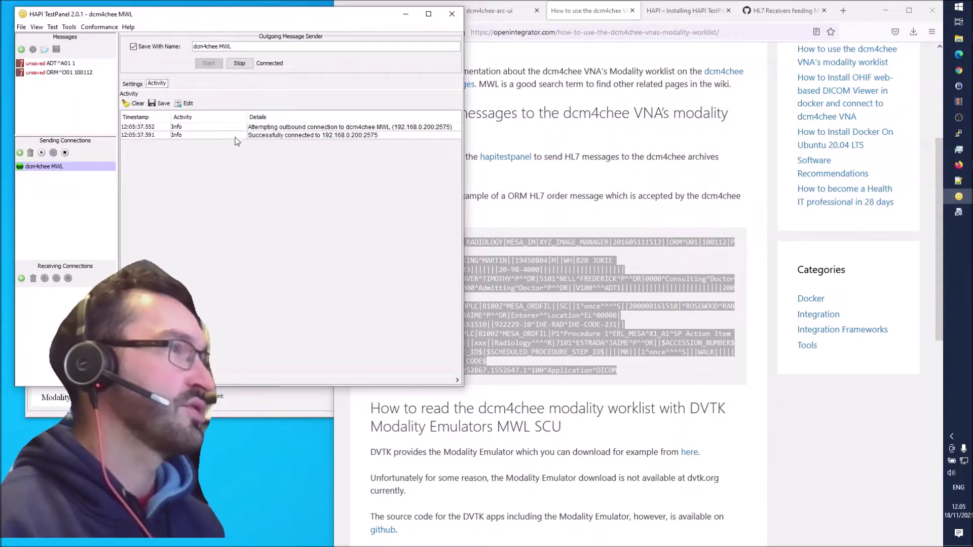
{"action": "left_click", "coordinate": [68, 73]}
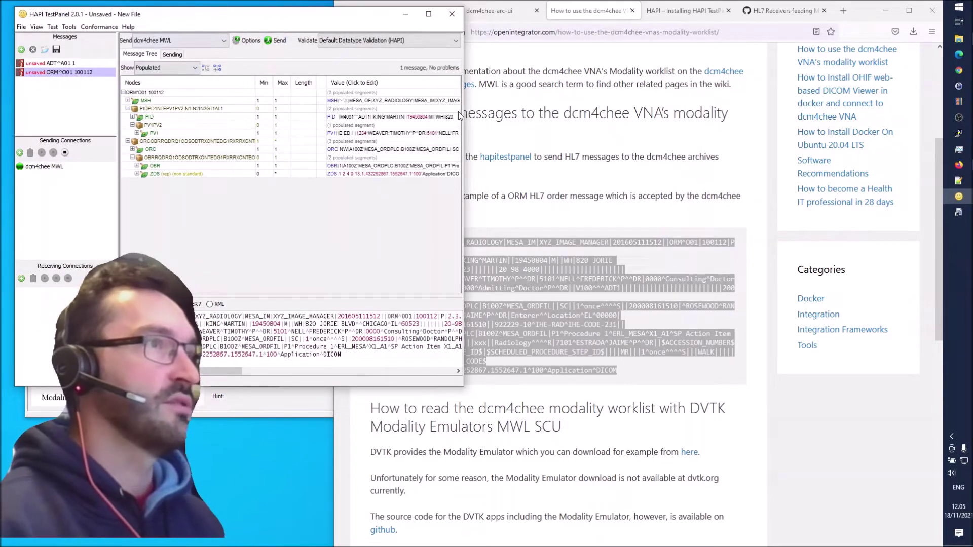
{"action": "left_click", "coordinate": [279, 41]}
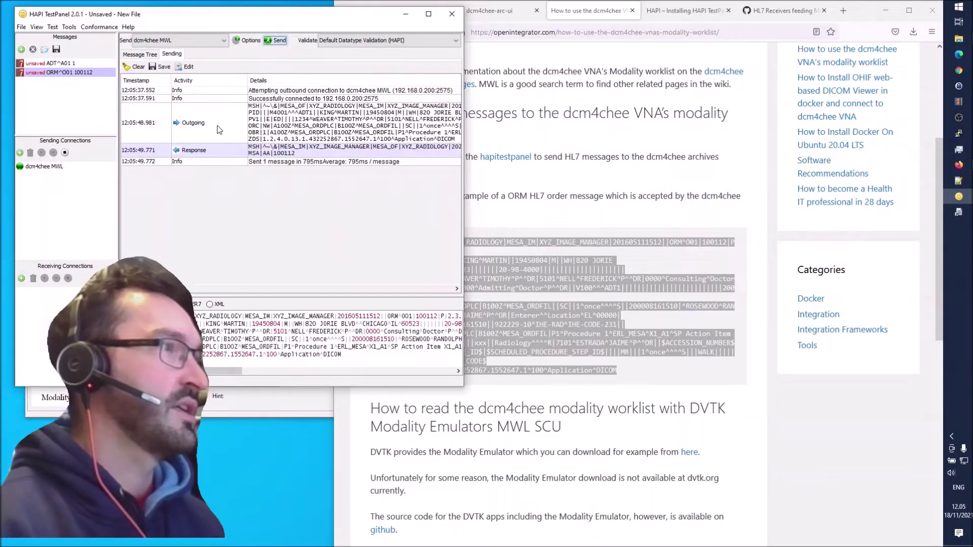
Inspect the outgoing ORM message and the archive's response in the sending log.
{"action": "left_click", "coordinate": [278, 127]}
{"action": "left_click", "coordinate": [262, 149]}
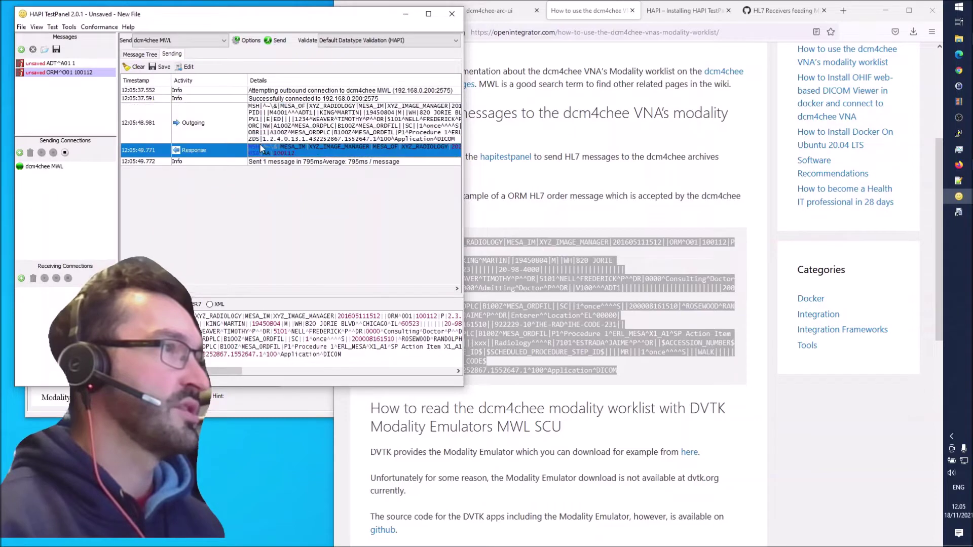
{"action": "left_click", "coordinate": [268, 135]}
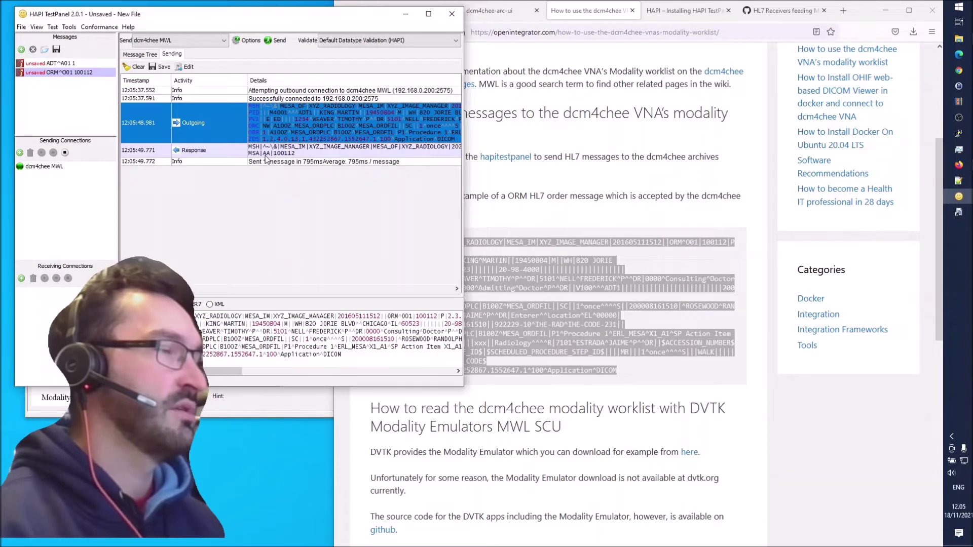
{"action": "left_click", "coordinate": [265, 156]}
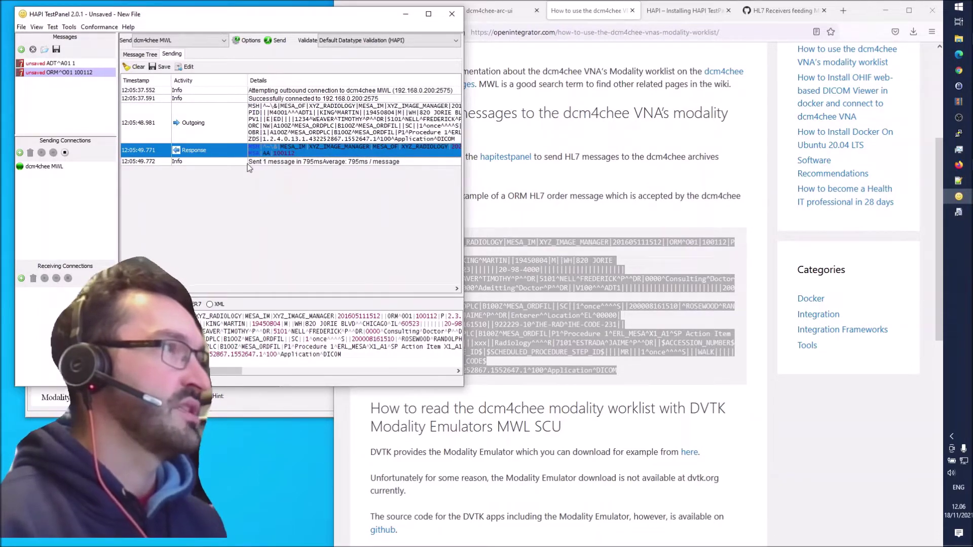
Query the modality worklist in the dcm4chee web interface using the DCM4CHEE web application.
{"action": "left_click", "coordinate": [580, 133]}
{"action": "left_click", "coordinate": [498, 14]}
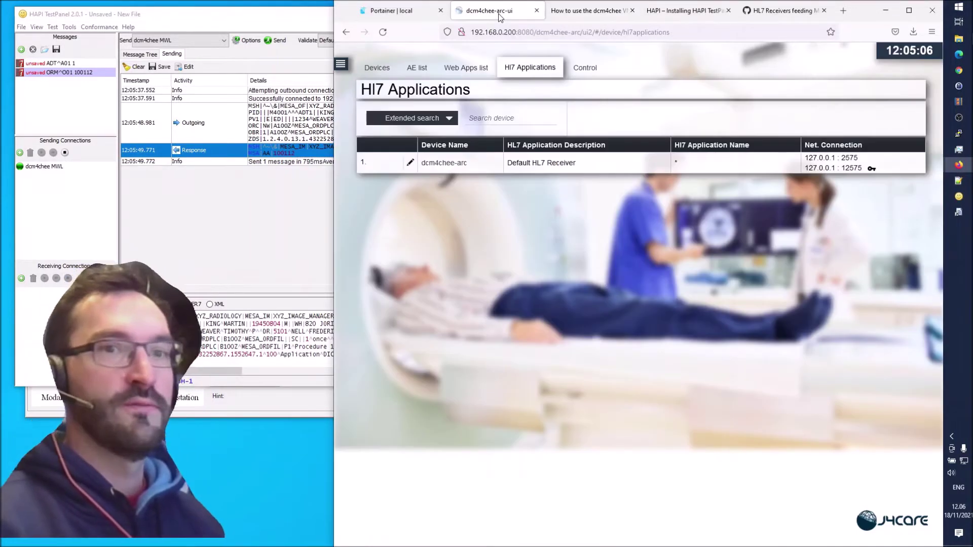
{"action": "left_click", "coordinate": [340, 64]}
{"action": "left_click", "coordinate": [358, 108]}
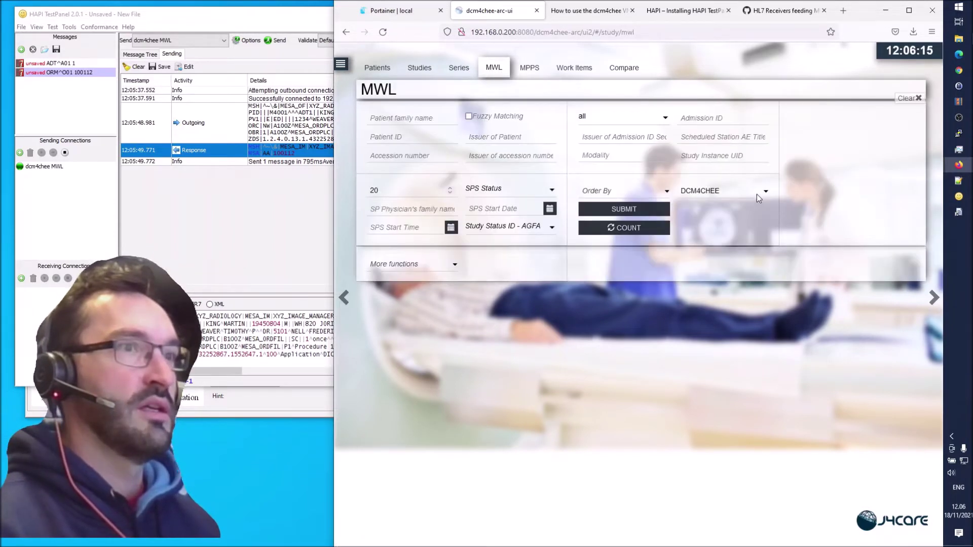
{"action": "left_click", "coordinate": [640, 211]}
{"action": "left_click", "coordinate": [737, 332]}
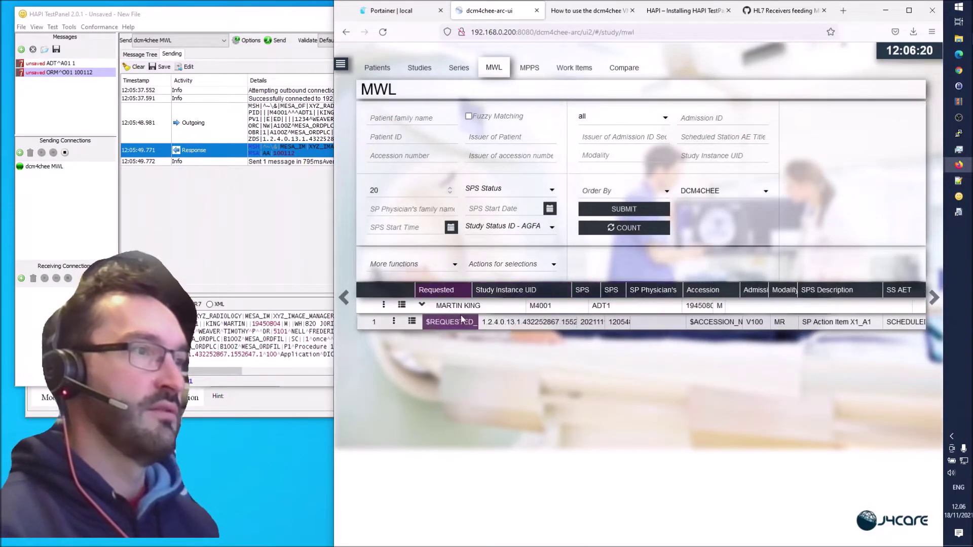
Compare the patient name in the TestPanel message's PID segment with the worklist entry in dcm4chee.
{"action": "left_click", "coordinate": [209, 332]}
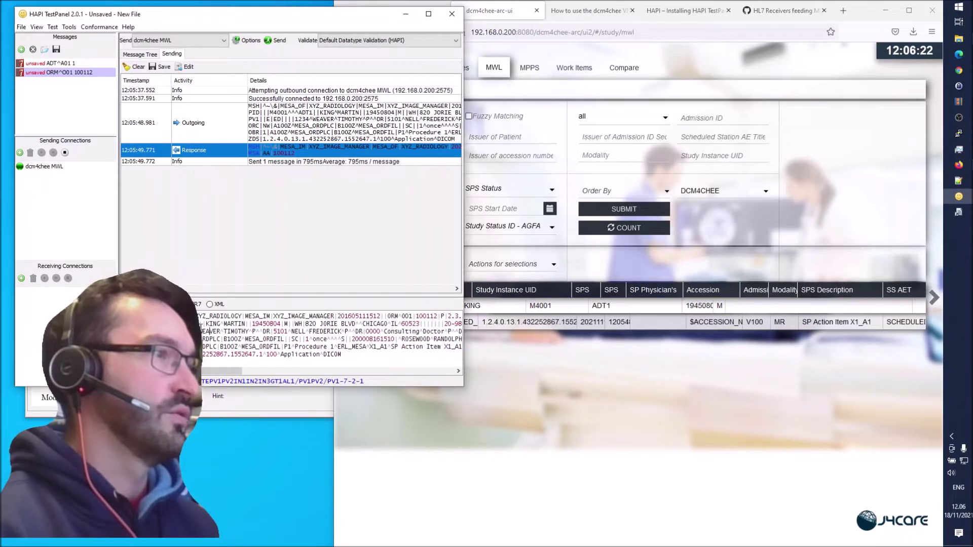
{"action": "left_click", "coordinate": [211, 325]}
{"action": "left_click_drag", "start_coordinate": [257, 18], "coordinate": [470, 18]}
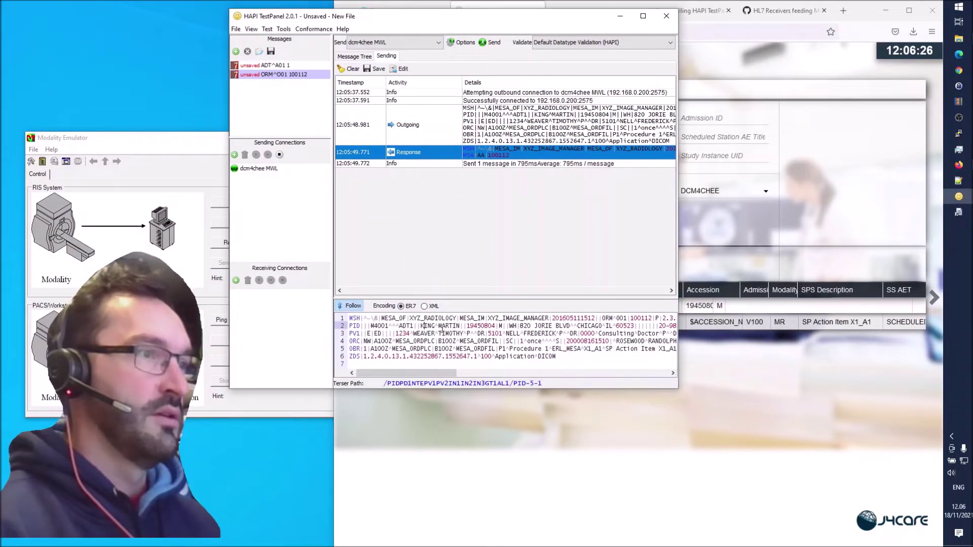
{"action": "left_click", "coordinate": [753, 241]}
Show the worklist entry's DICOM attributes and examine its scheduled procedure step ID, requested procedure ID and accession number.
{"action": "mouse_move", "coordinate": [394, 322]}
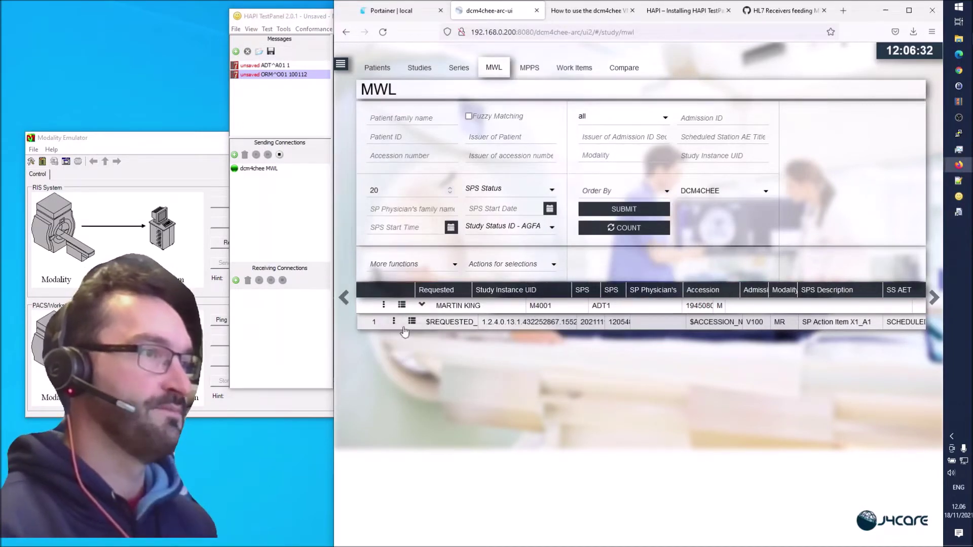
{"action": "left_click", "coordinate": [412, 322]}
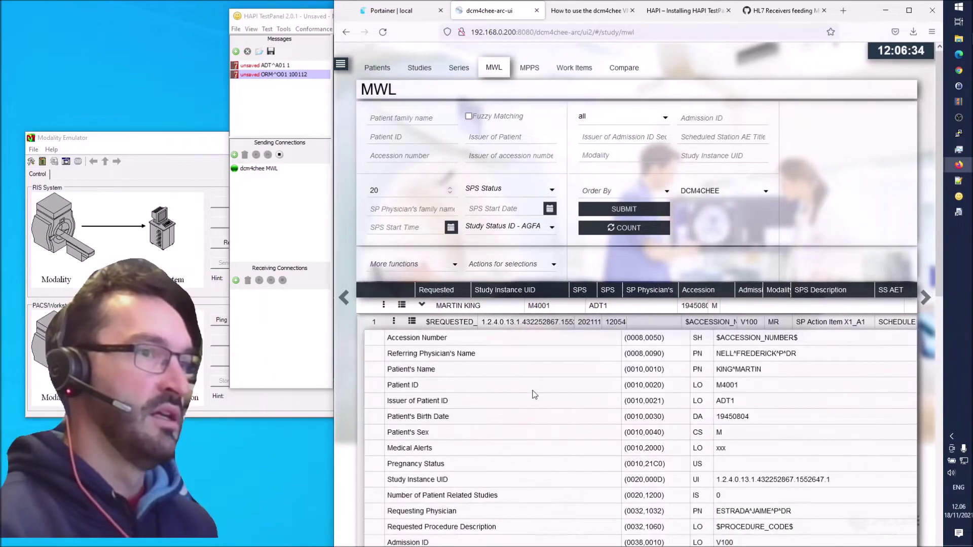
{"action": "scroll", "coordinate": [682, 405], "scroll_direction": "down", "scroll_amount": 2}
{"action": "scroll", "coordinate": [682, 405], "scroll_direction": "down", "scroll_amount": 7}
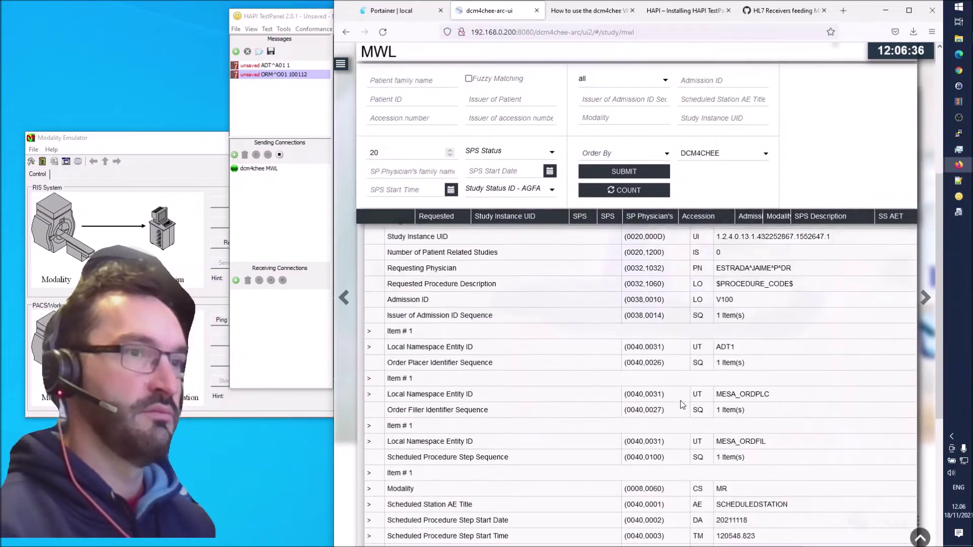
{"action": "left_click_drag", "start_coordinate": [726, 423], "coordinate": [857, 426]}
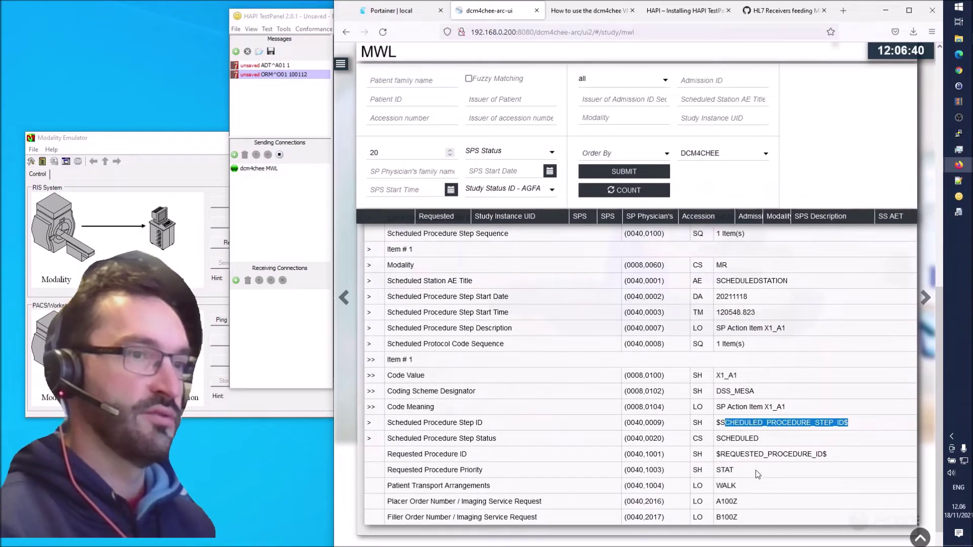
{"action": "left_click_drag", "start_coordinate": [740, 454], "coordinate": [825, 454]}
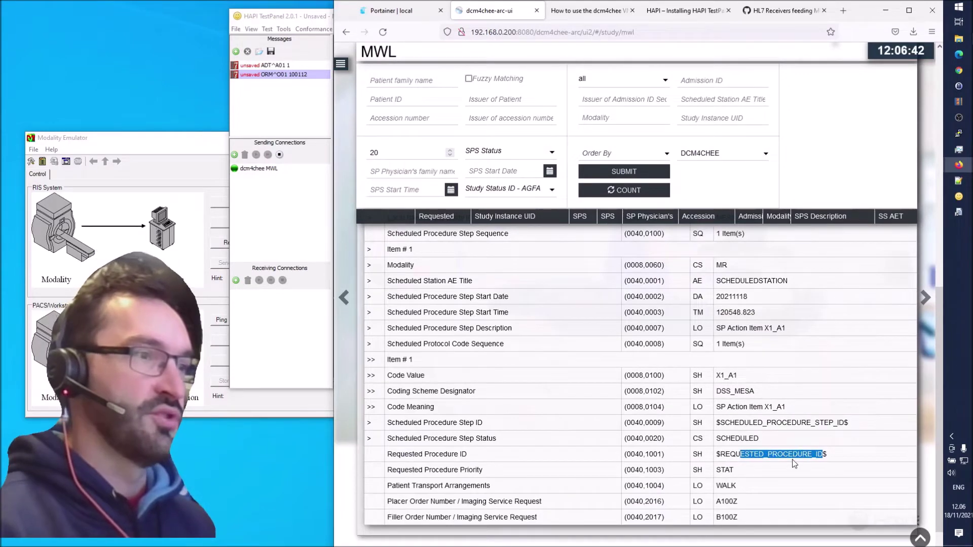
{"action": "scroll", "coordinate": [760, 456], "scroll_direction": "up", "scroll_amount": 10}
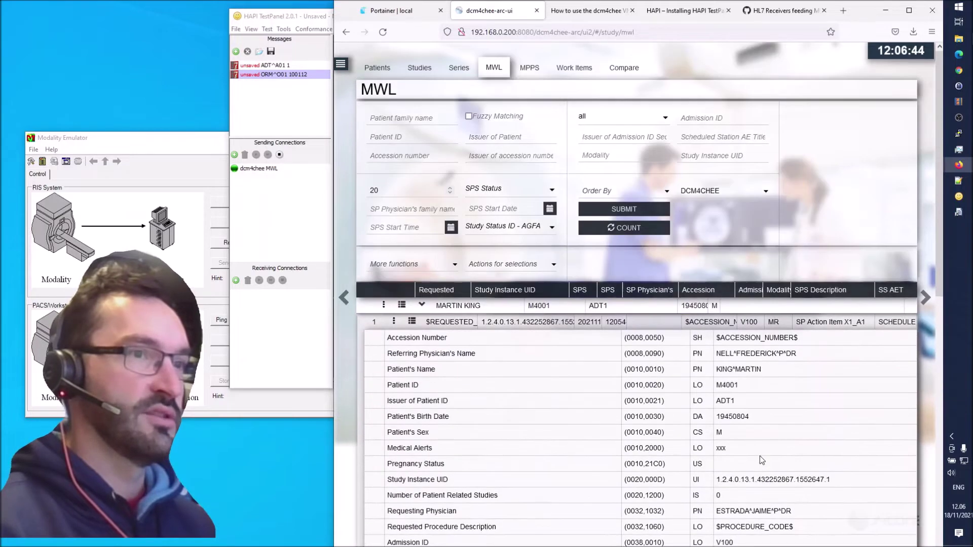
{"action": "left_click_drag", "start_coordinate": [719, 339], "coordinate": [819, 342]}
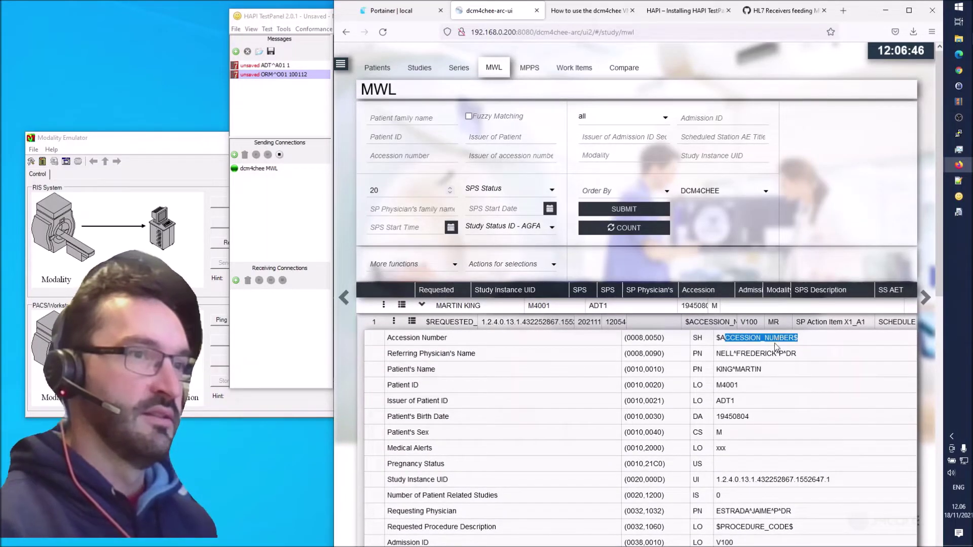
{"action": "left_click", "coordinate": [762, 356]}
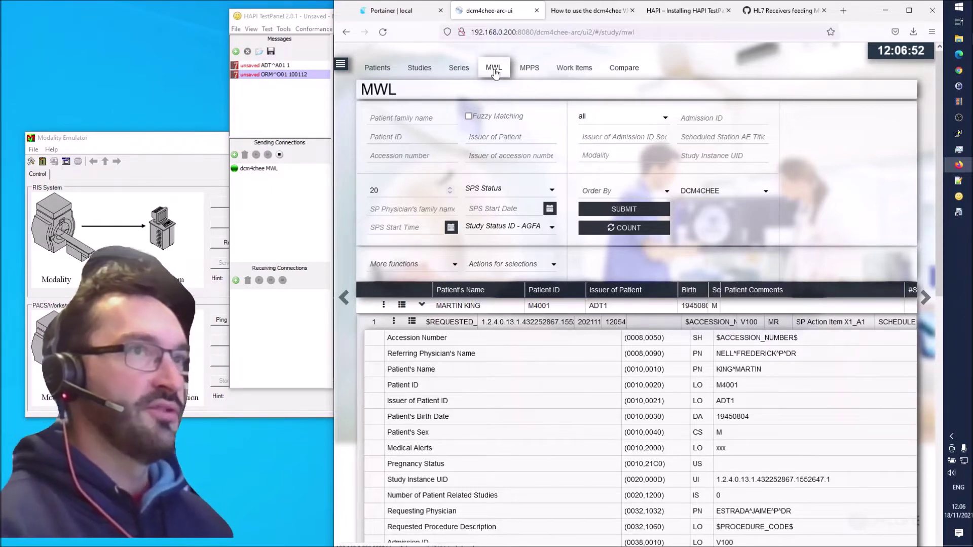
Switch to the DVTK Modality Emulator and move its window over the browser.
{"action": "left_click", "coordinate": [160, 137]}
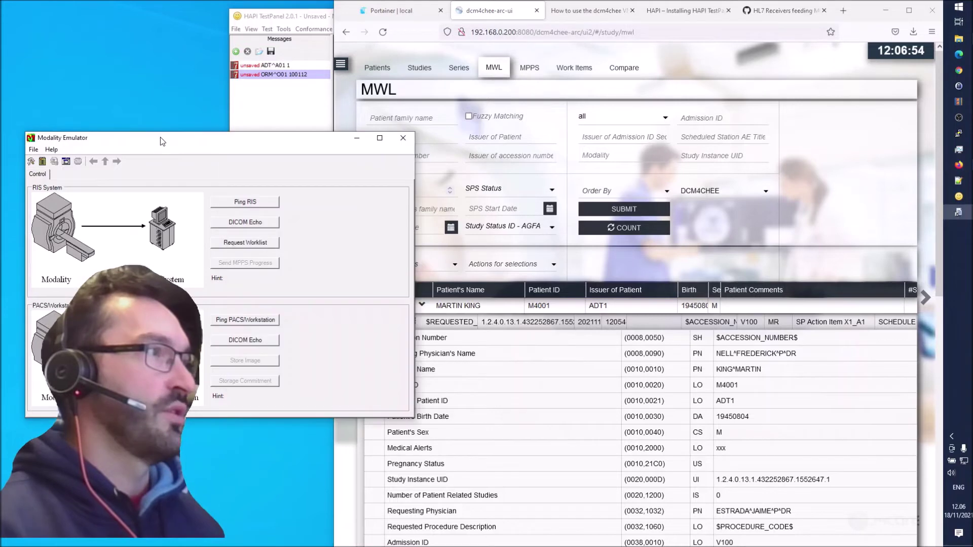
{"action": "left_click_drag", "start_coordinate": [142, 144], "coordinate": [566, 94]}
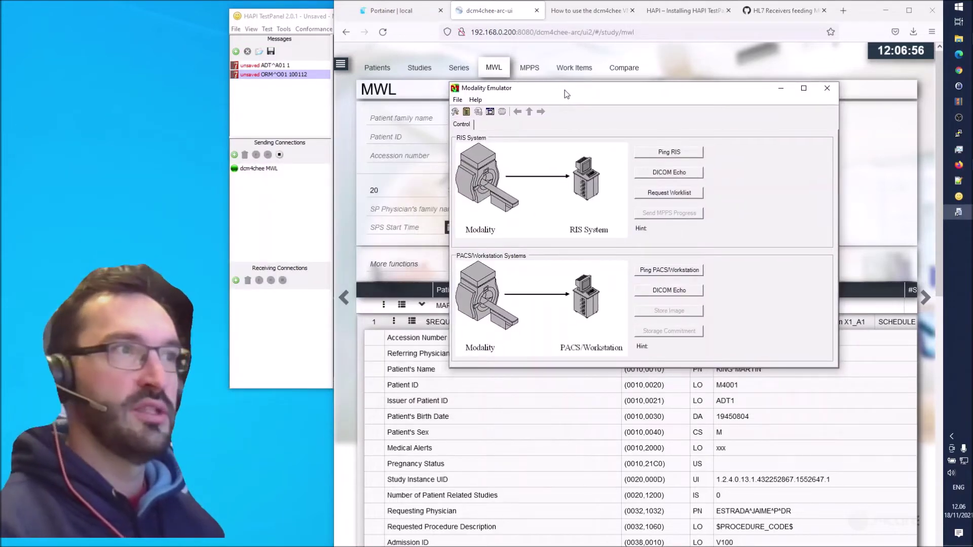
{"action": "left_click_drag", "start_coordinate": [567, 94], "coordinate": [501, 107]}
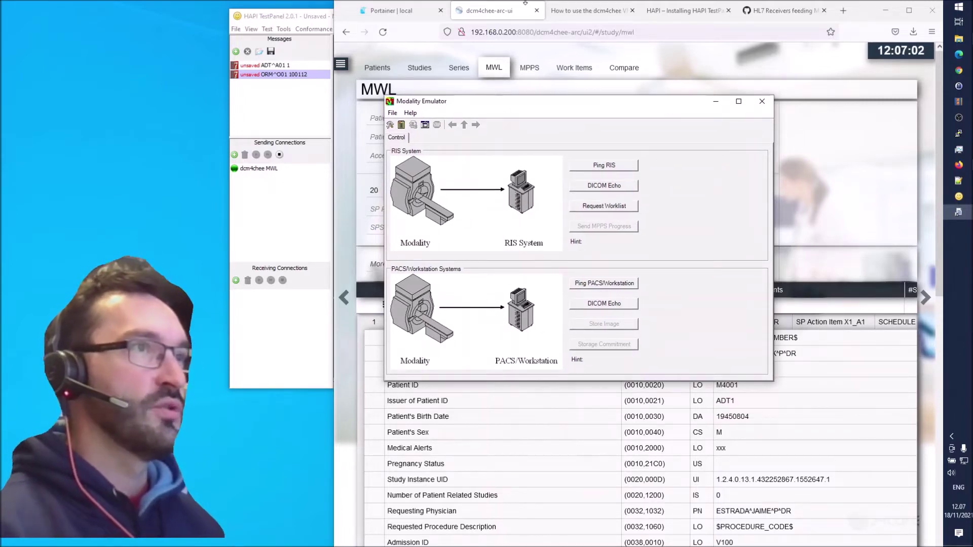
Review the openintegrator article's section on where to get the DVTK Modality Emulator and its source code.
{"action": "left_click", "coordinate": [576, 11]}
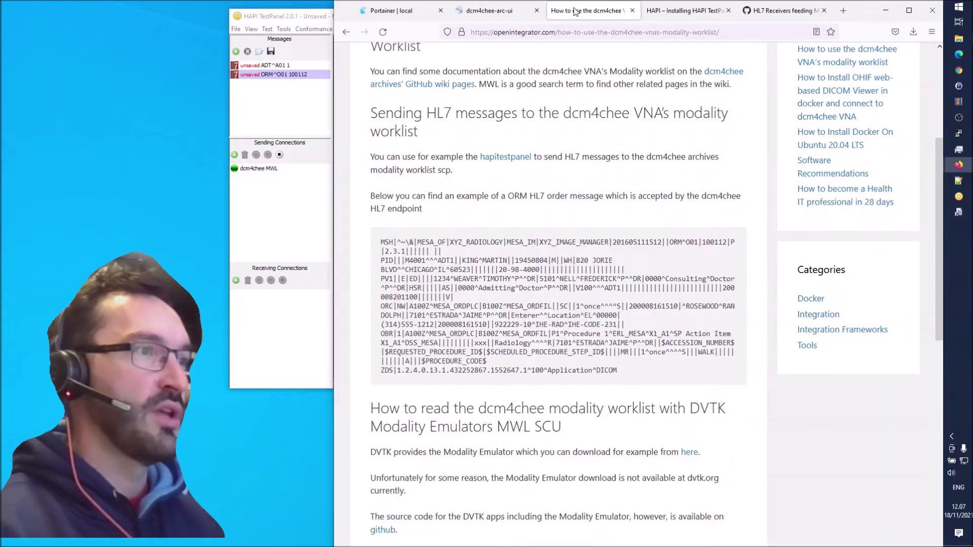
{"action": "scroll", "coordinate": [538, 441], "scroll_direction": "down", "scroll_amount": 3}
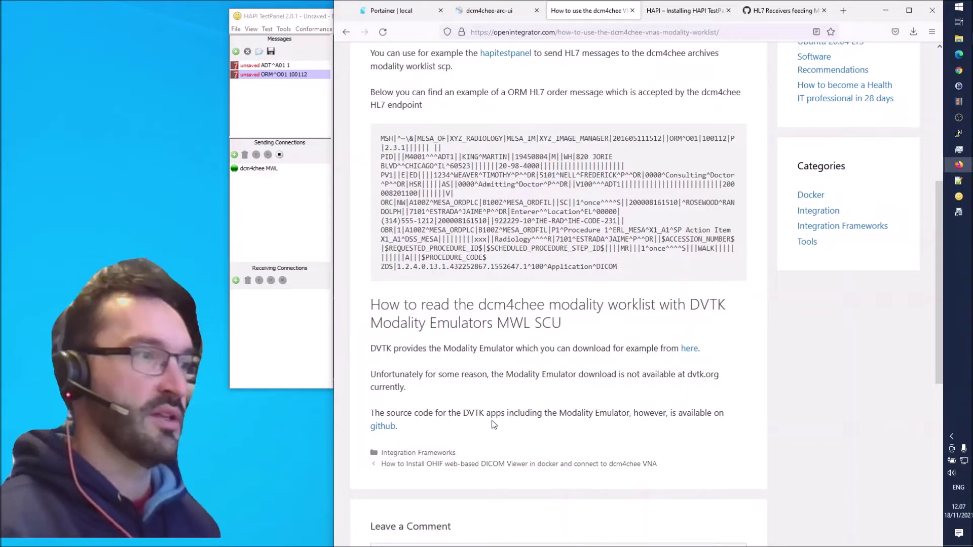
{"action": "left_click_drag", "start_coordinate": [415, 435], "coordinate": [380, 414]}
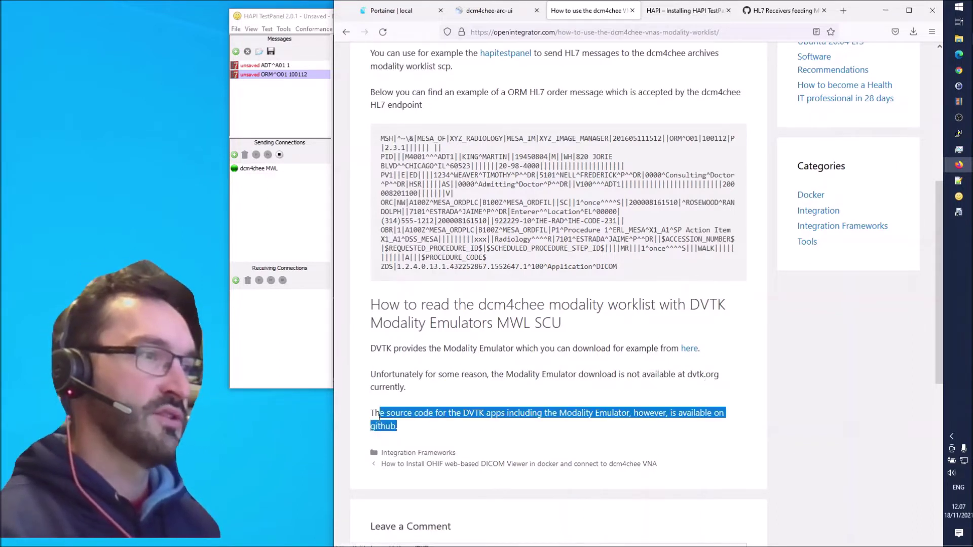
{"action": "left_click", "coordinate": [428, 428]}
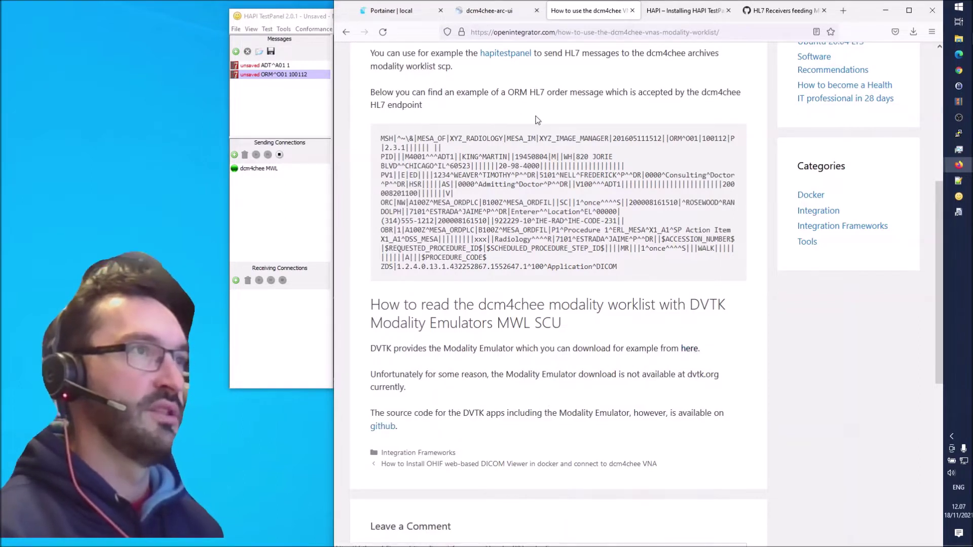
Switch to the DVTK Modality Emulator, reposition its window and show the remote systems and emulator configuration pages.
{"action": "left_click", "coordinate": [958, 214]}
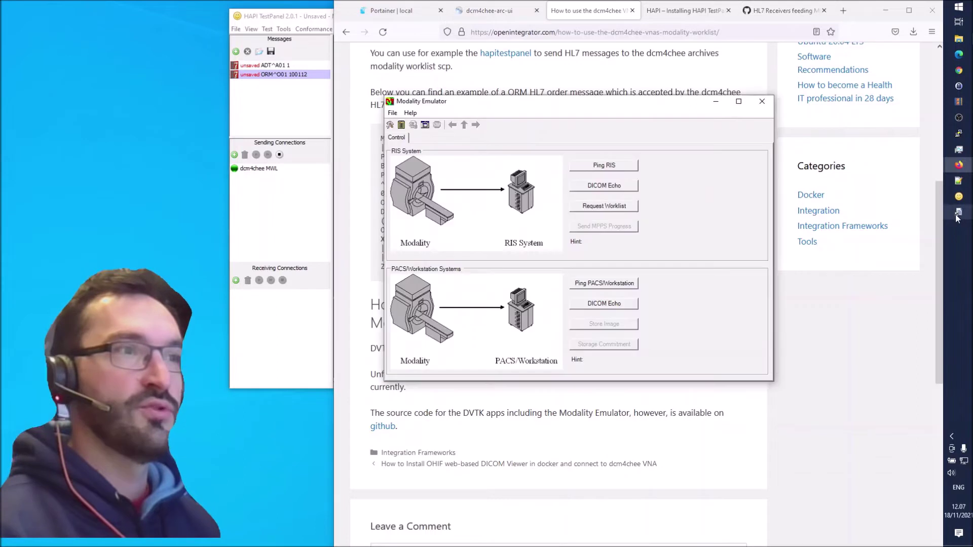
{"action": "mouse_move", "coordinate": [536, 109]}
{"action": "left_mouse_down"}
{"action": "mouse_move", "coordinate": [544, 99]}
{"action": "mouse_move", "coordinate": [523, 106]}
{"action": "left_mouse_up"}
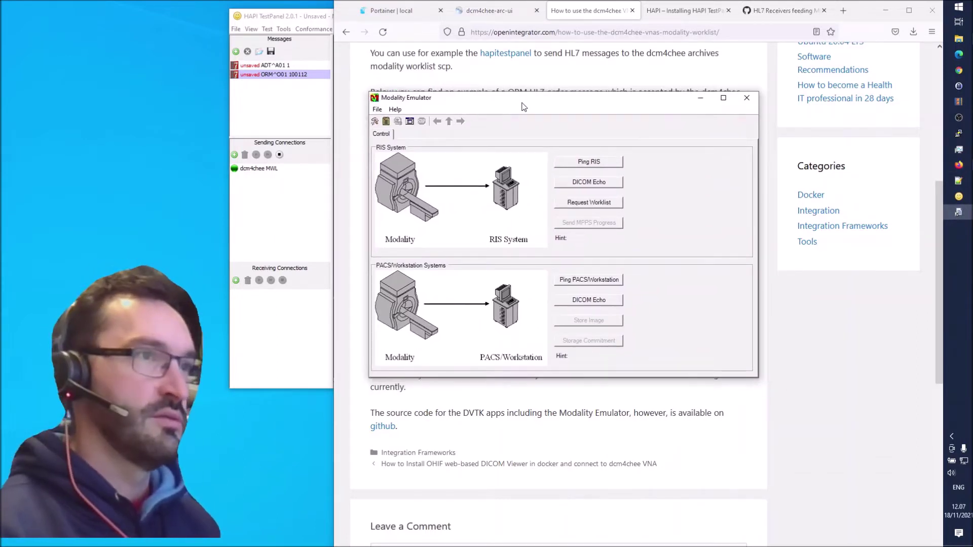
{"action": "left_click", "coordinate": [377, 109]}
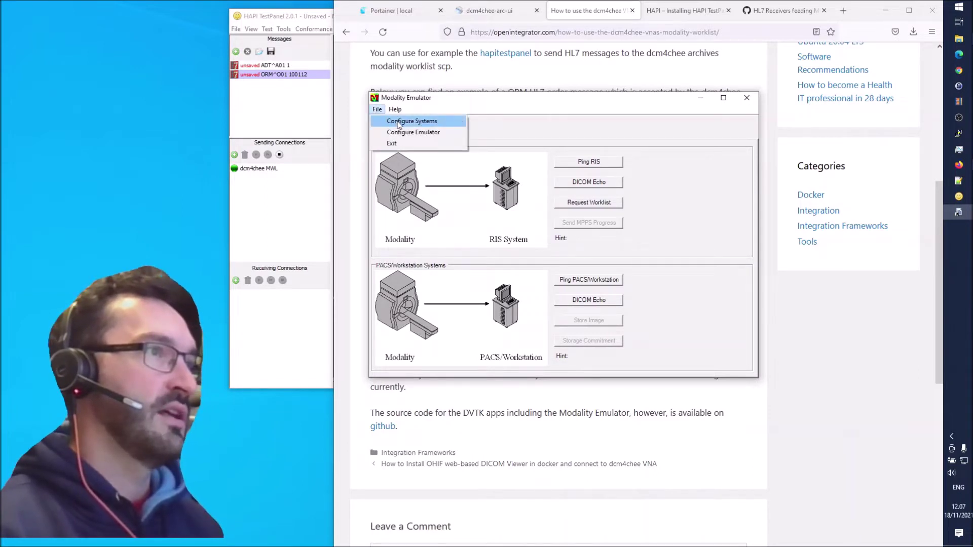
{"action": "left_click", "coordinate": [397, 123]}
{"action": "left_click", "coordinate": [377, 109]}
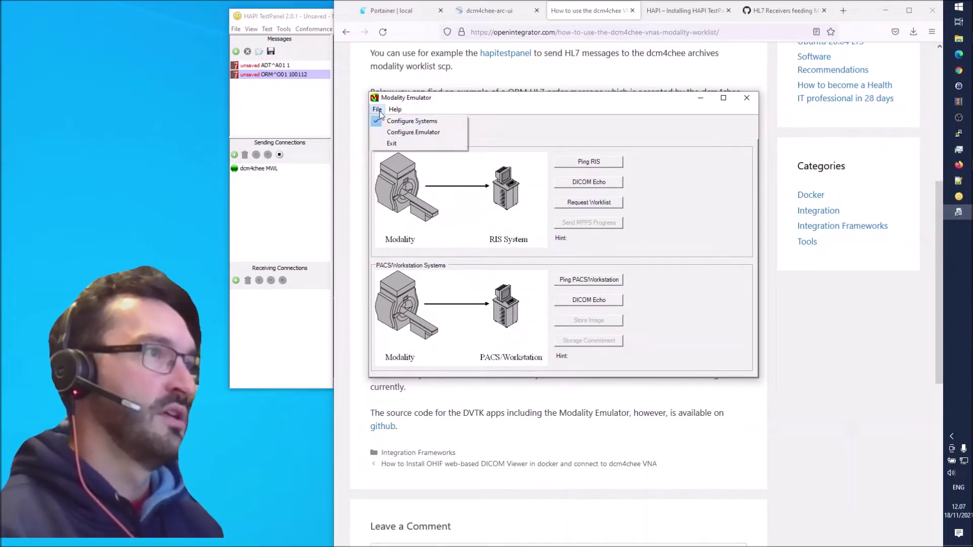
{"action": "left_click", "coordinate": [393, 133]}
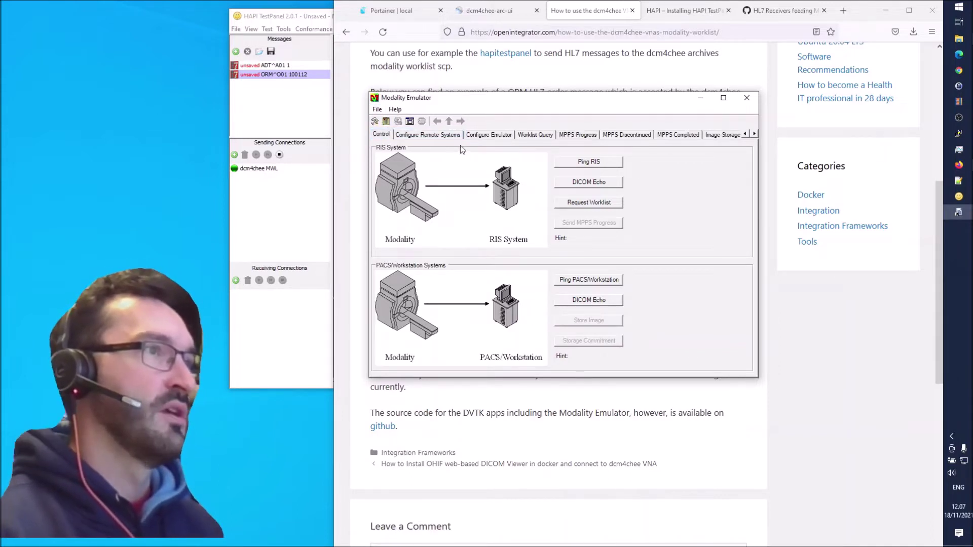
{"action": "left_click", "coordinate": [544, 136]}
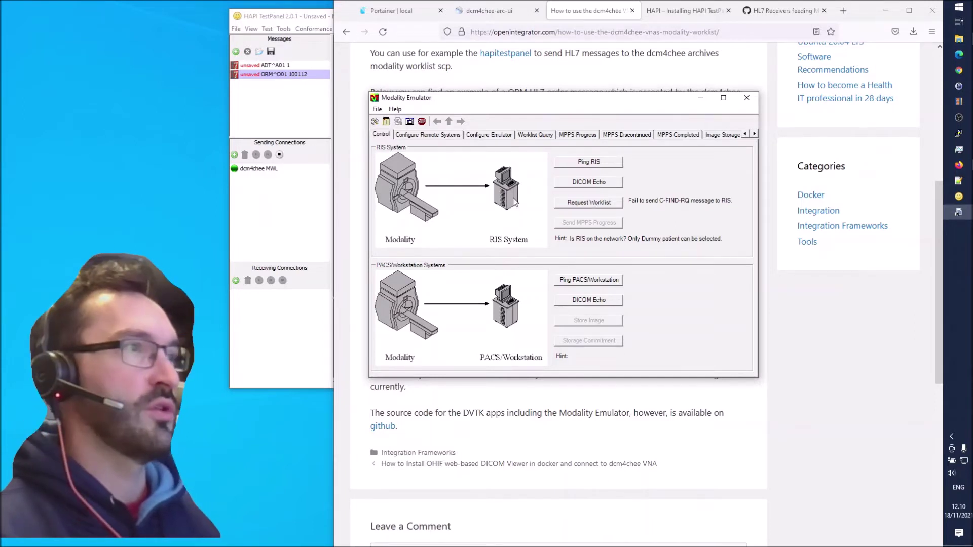
Open the emulator's remote systems configuration and copy the AE title DCM4CHEE from the application entities list in dcm4chee.
{"action": "left_click", "coordinate": [429, 134]}
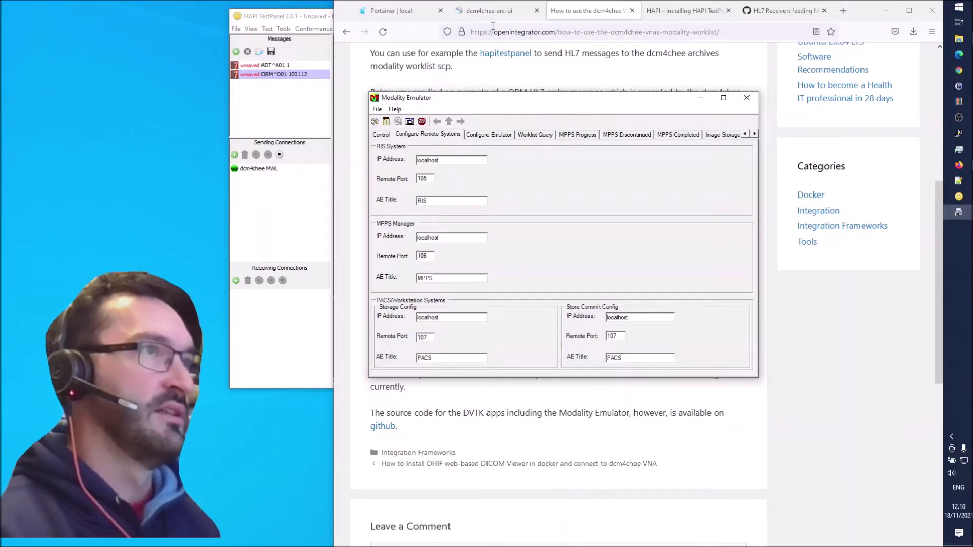
{"action": "left_click", "coordinate": [454, 161]}
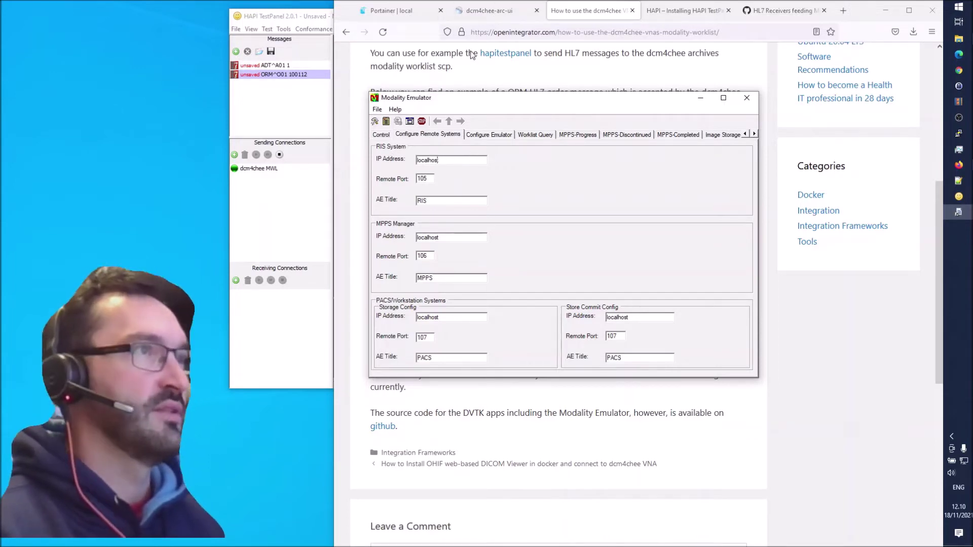
{"action": "left_click", "coordinate": [488, 11]}
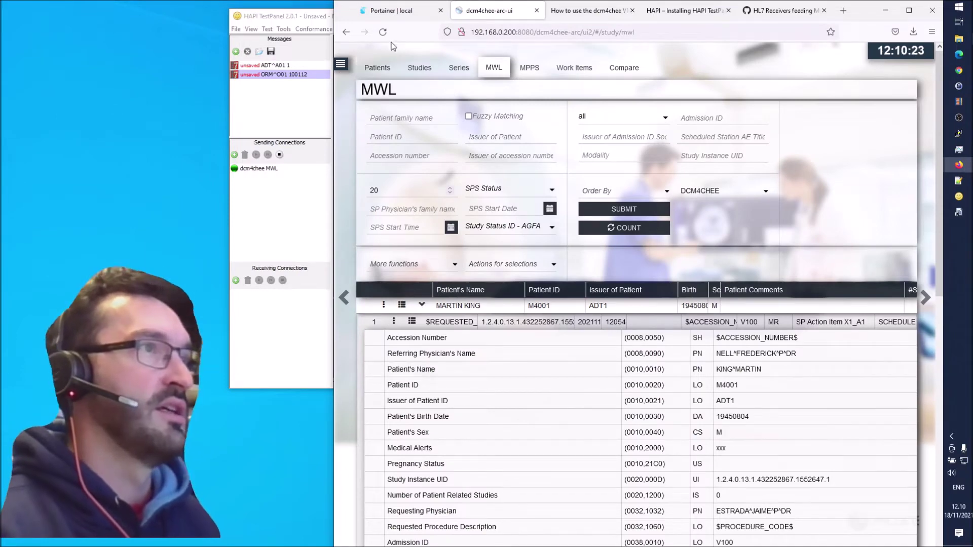
{"action": "left_click", "coordinate": [341, 63]}
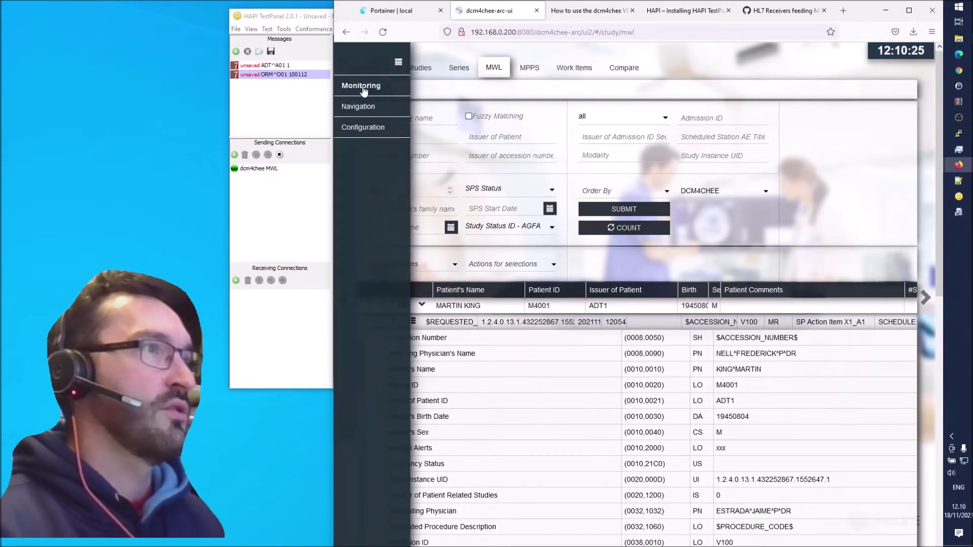
{"action": "left_click", "coordinate": [379, 128]}
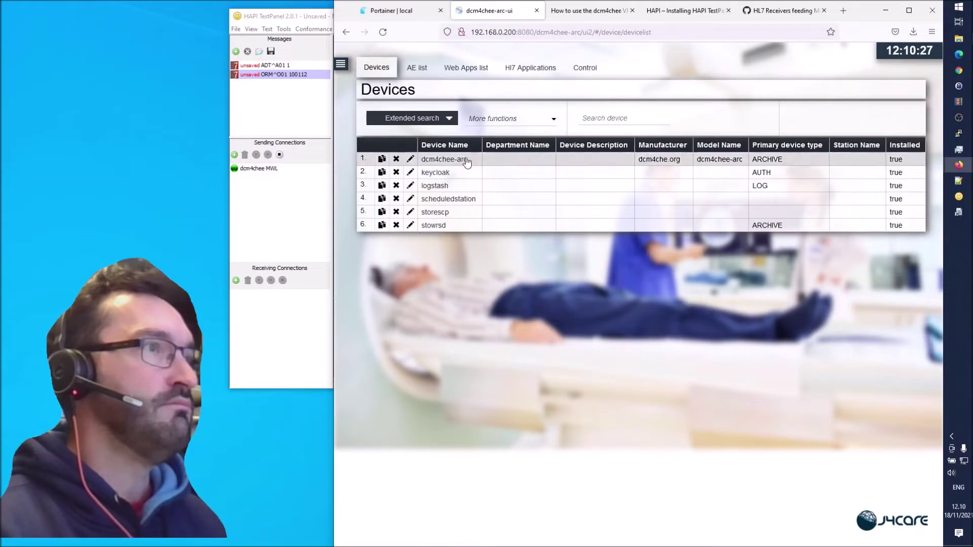
{"action": "left_click", "coordinate": [417, 67]}
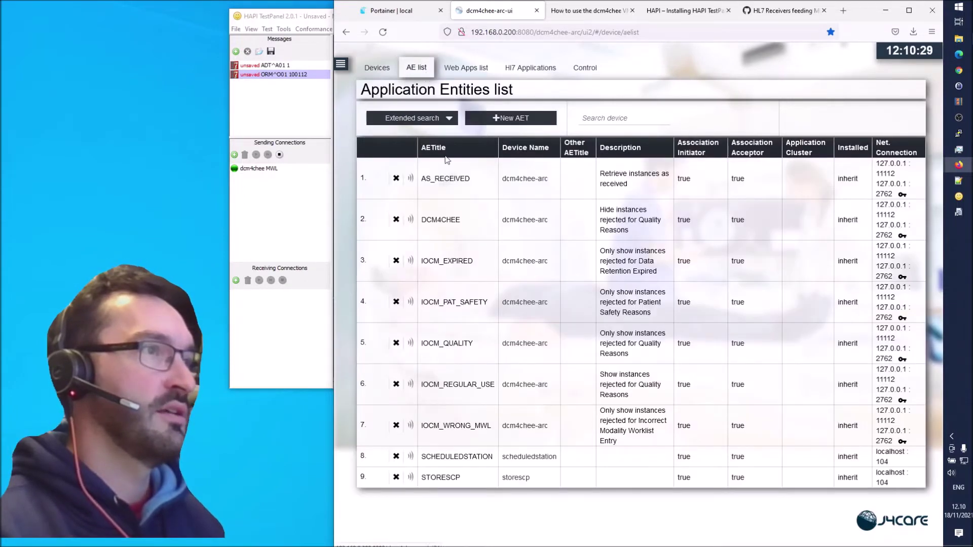
{"action": "double_click", "coordinate": [456, 220]}
{"action": "key", "text": "ctrl+c"}
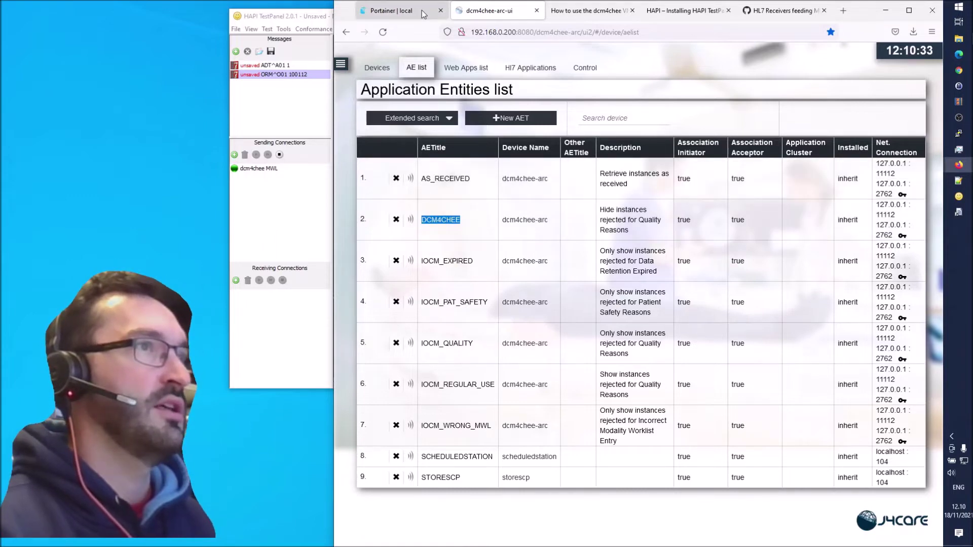
Try to set the RIS system's AE title to DCM4CHEE in the Modality Emulator.
{"action": "left_click", "coordinate": [959, 212]}
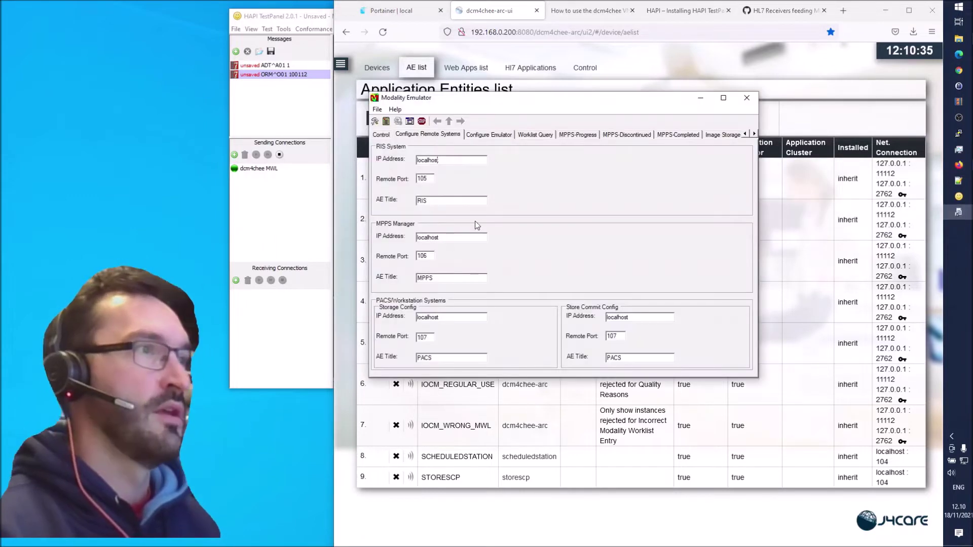
{"action": "key", "text": "ctrl+v"}
{"action": "key", "text": "Return"}
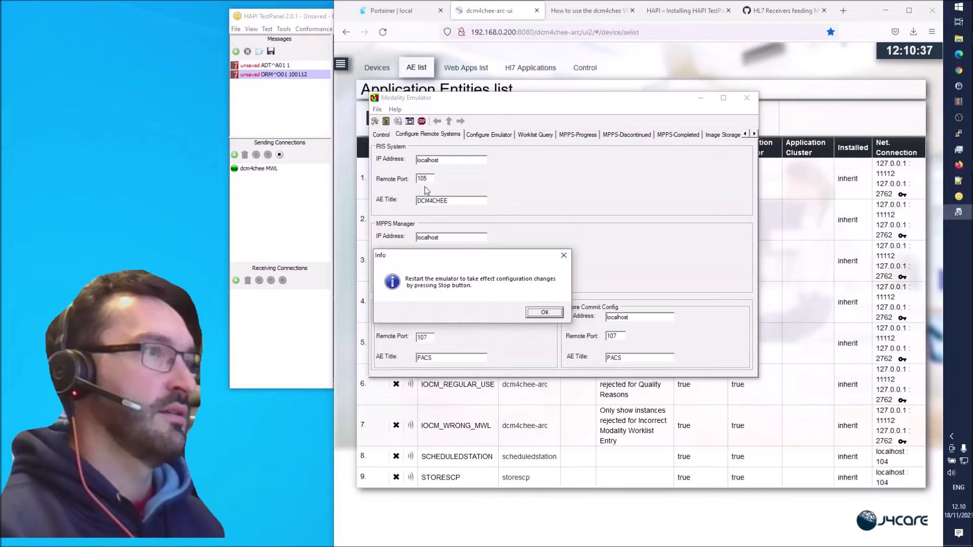
{"action": "left_click", "coordinate": [542, 312]}
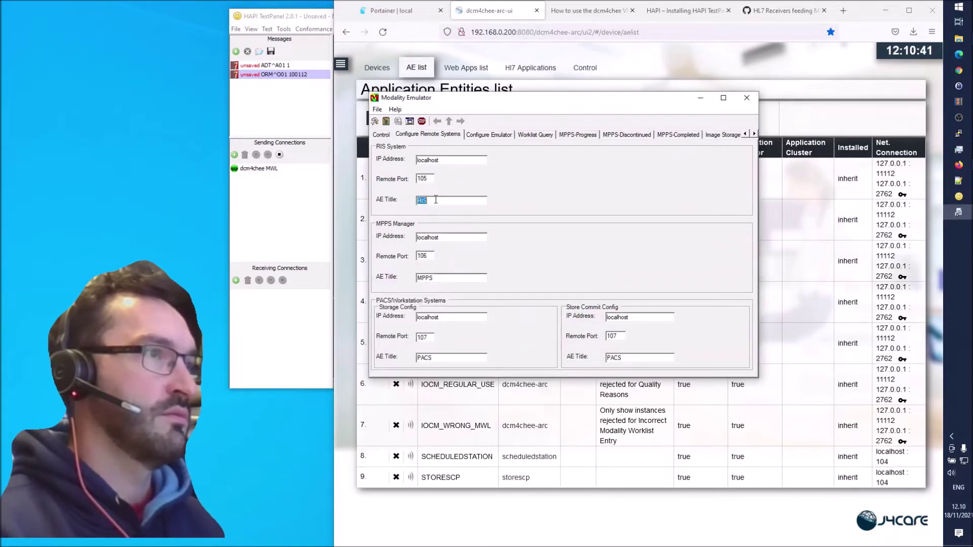
{"action": "key", "text": "ctrl+v"}
{"action": "key", "text": "Return"}
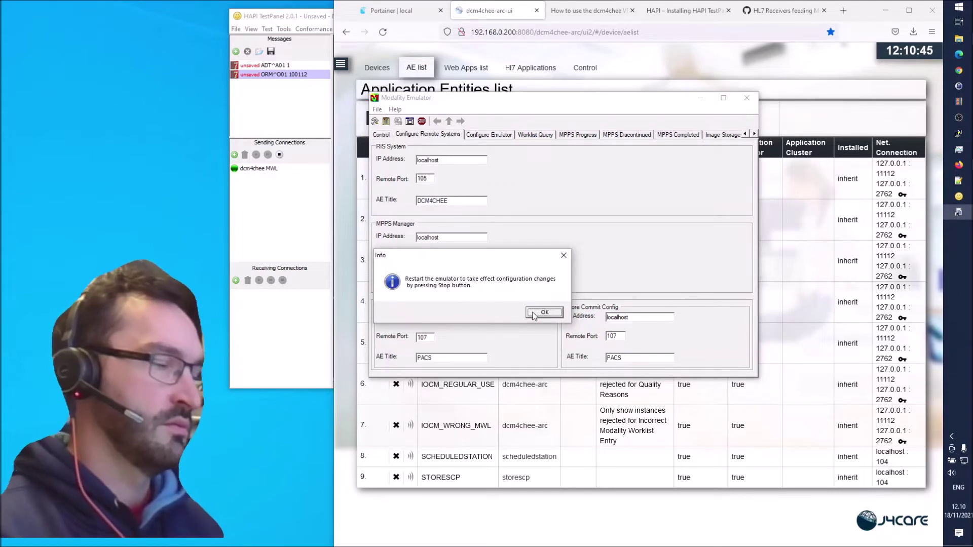
{"action": "left_click", "coordinate": [536, 313]}
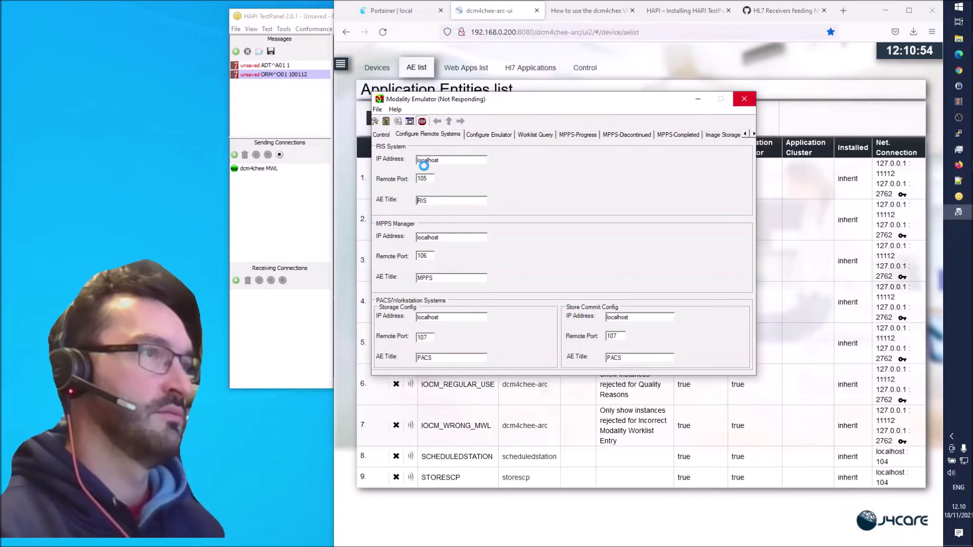
Set the RIS system's AE title to DCM4CHEE and its IP address to 192.168.0.200, copied from the dcm4chee web address.
{"action": "double_click", "coordinate": [454, 190]}
{"action": "type", "text": "DCM4CHEE"}
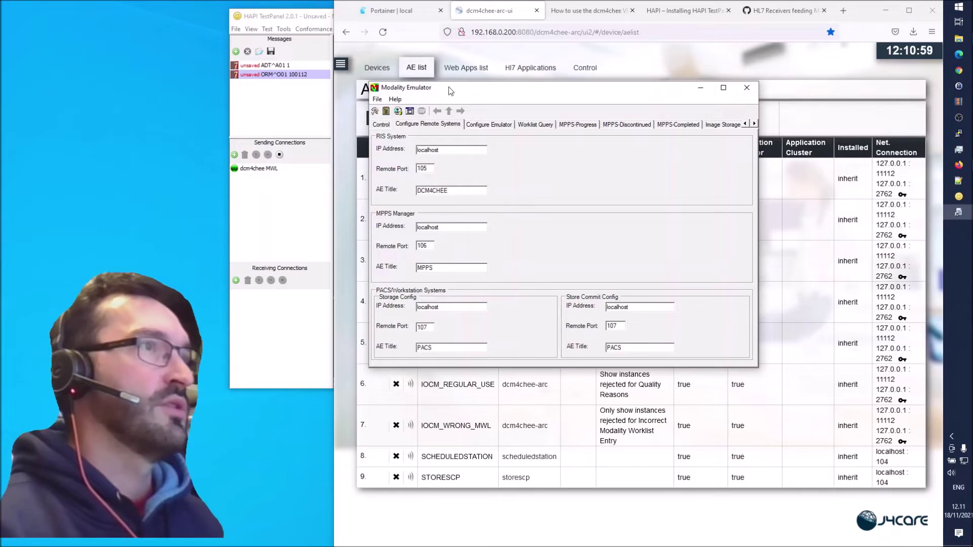
{"action": "left_click", "coordinate": [515, 32]}
{"action": "left_click_drag", "start_coordinate": [515, 32], "coordinate": [469, 32]}
{"action": "key", "text": "ctrl+c"}
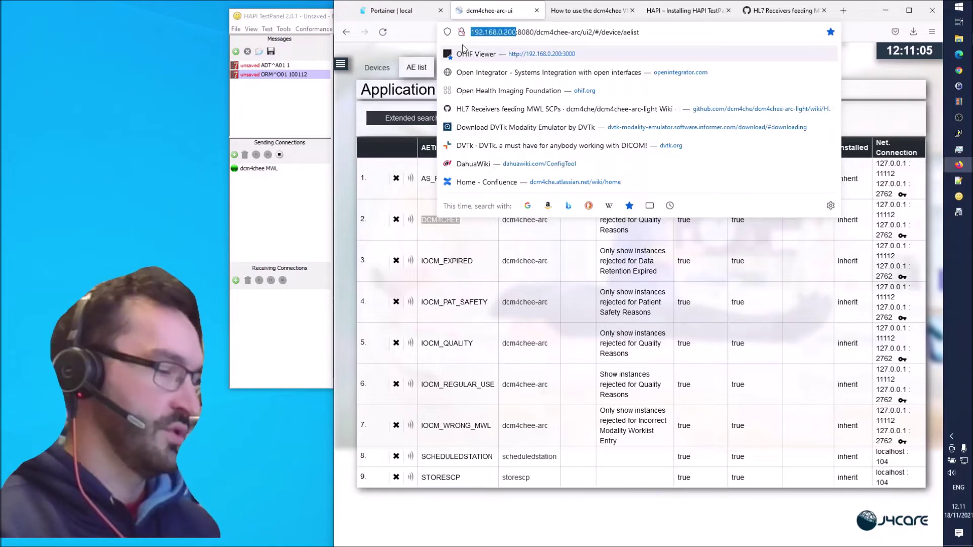
{"action": "left_click", "coordinate": [959, 212]}
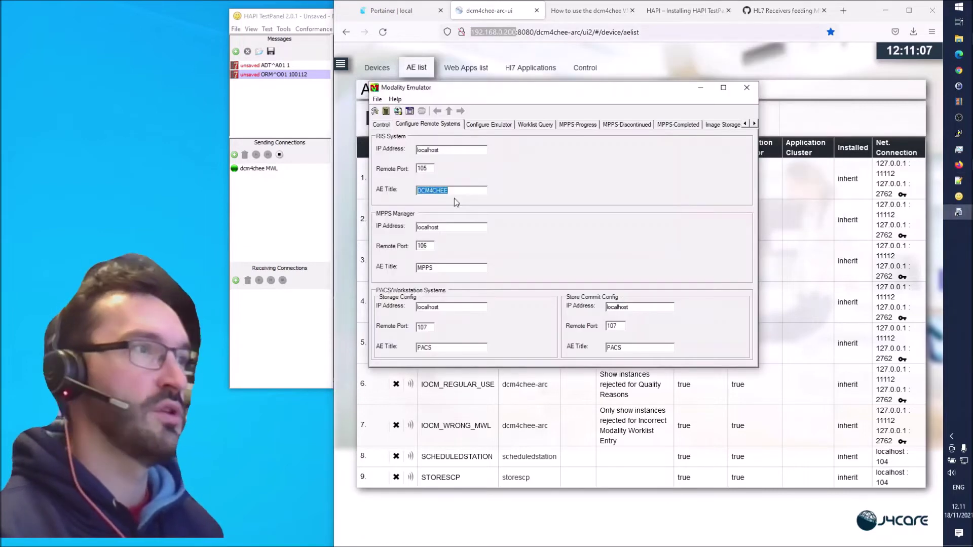
{"action": "left_click", "coordinate": [424, 168]}
{"action": "double_click", "coordinate": [445, 150]}
{"action": "key", "text": "ctrl+v"}
Set the RIS system's remote port to 11112, copied from the DCM4CHEE entry's network connection in dcm4chee.
{"action": "left_click", "coordinate": [423, 168]}
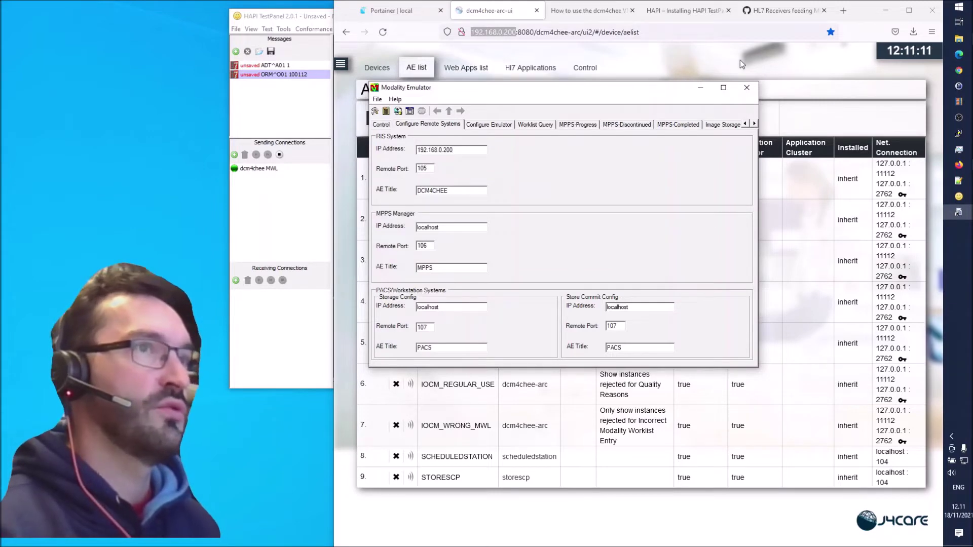
{"action": "left_click", "coordinate": [473, 74]}
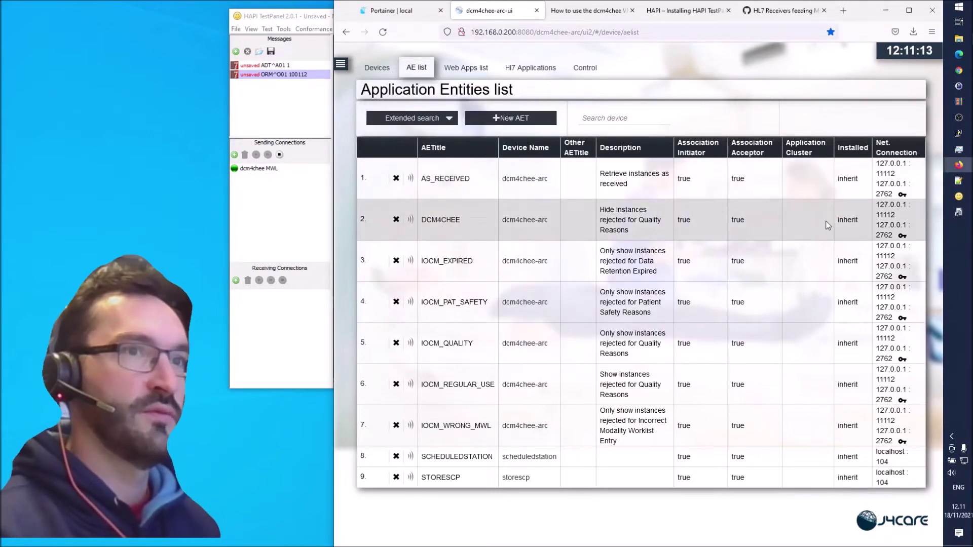
{"action": "double_click", "coordinate": [887, 215]}
{"action": "key", "text": "ctrl+c"}
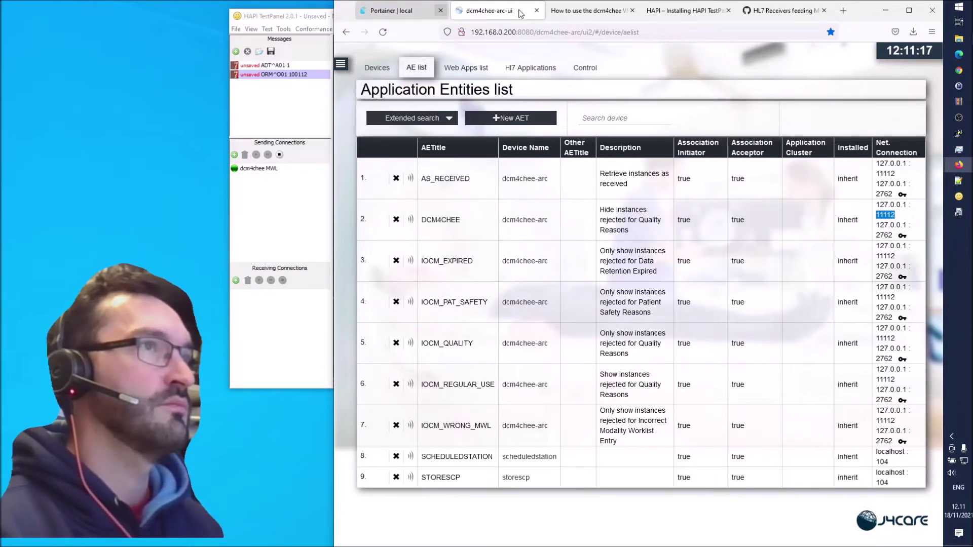
{"action": "left_click", "coordinate": [958, 212]}
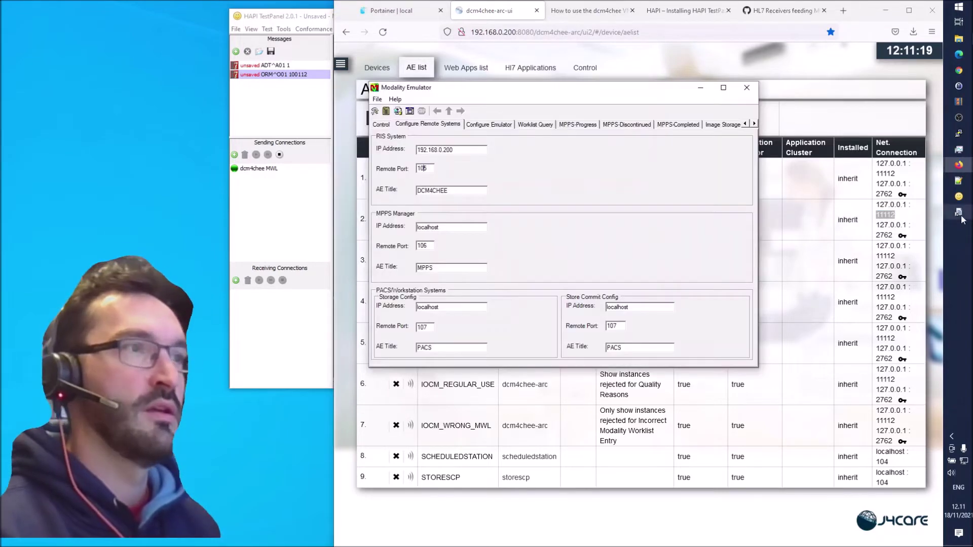
{"action": "double_click", "coordinate": [431, 169]}
{"action": "key", "text": "ctrl+v"}
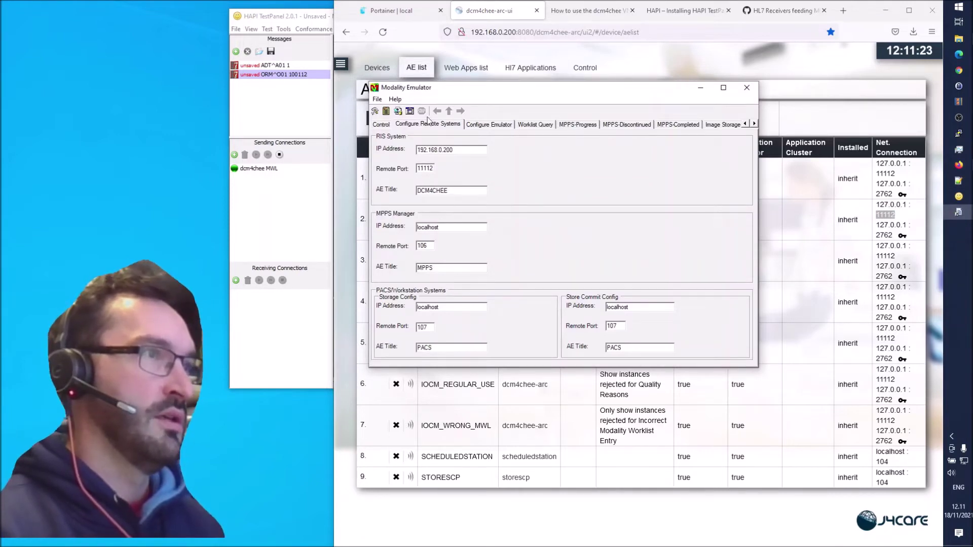
Test the emulator's connection to the RIS system with a ping and a DICOM echo.
{"action": "left_click", "coordinate": [383, 125]}
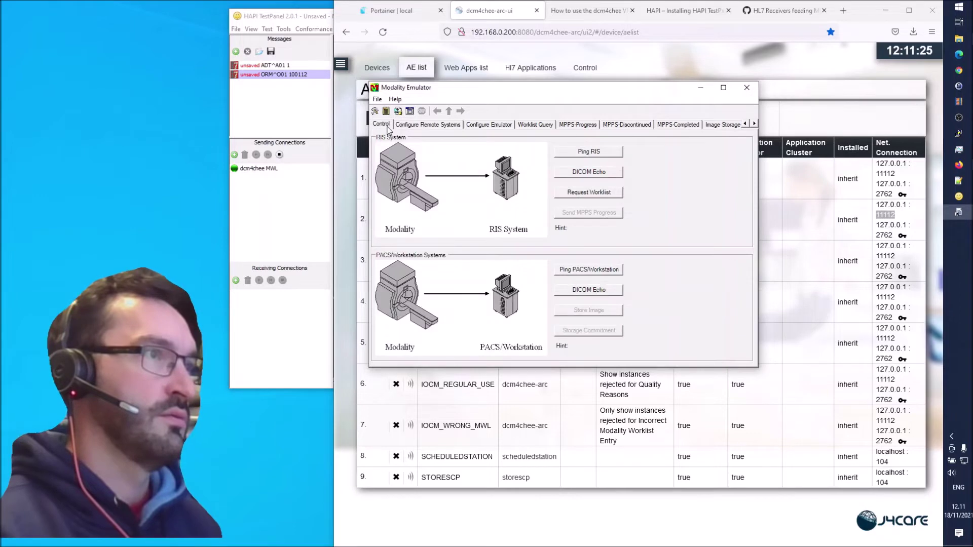
{"action": "left_click", "coordinate": [572, 153]}
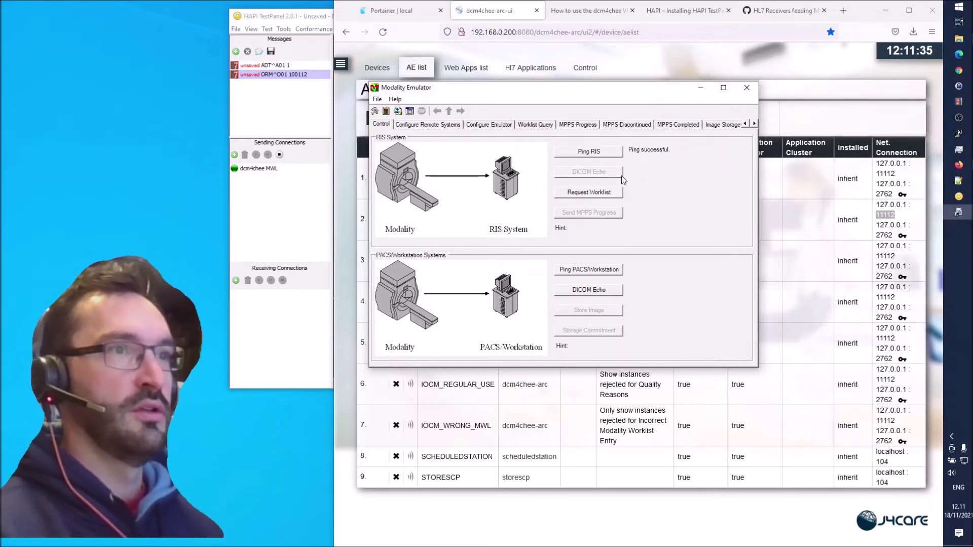
{"action": "left_click", "coordinate": [622, 175]}
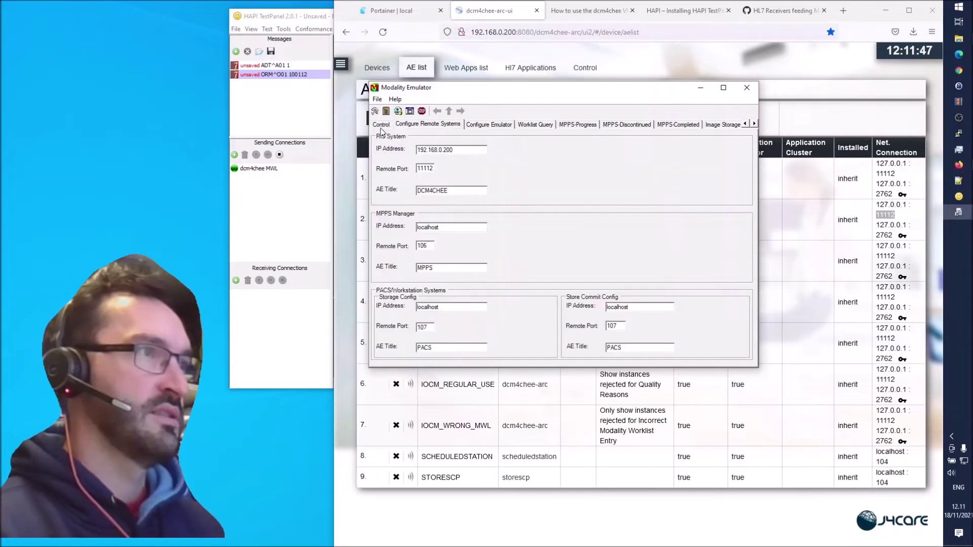
{"action": "left_click", "coordinate": [381, 124]}
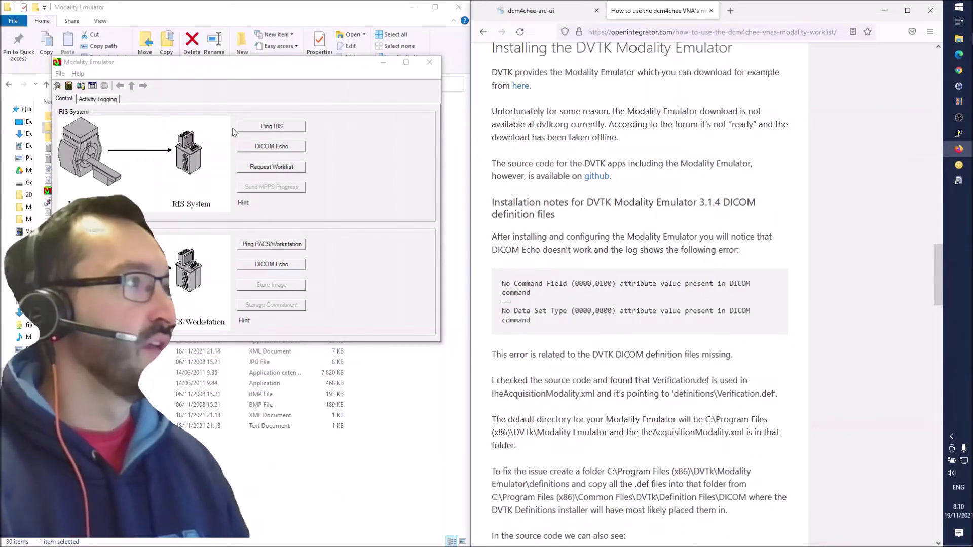
Read the article's notes on the DICOM Echo error and the definitions\Verification.def path, and bring the Modality Emulator program folder to the front.
{"action": "left_click_drag", "start_coordinate": [502, 283], "coordinate": [624, 322]}
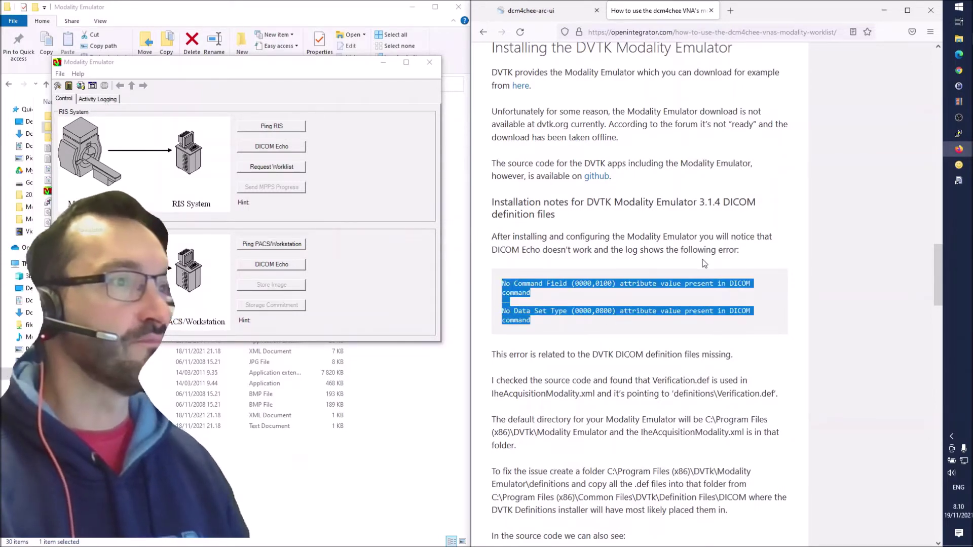
{"action": "left_click", "coordinate": [704, 275]}
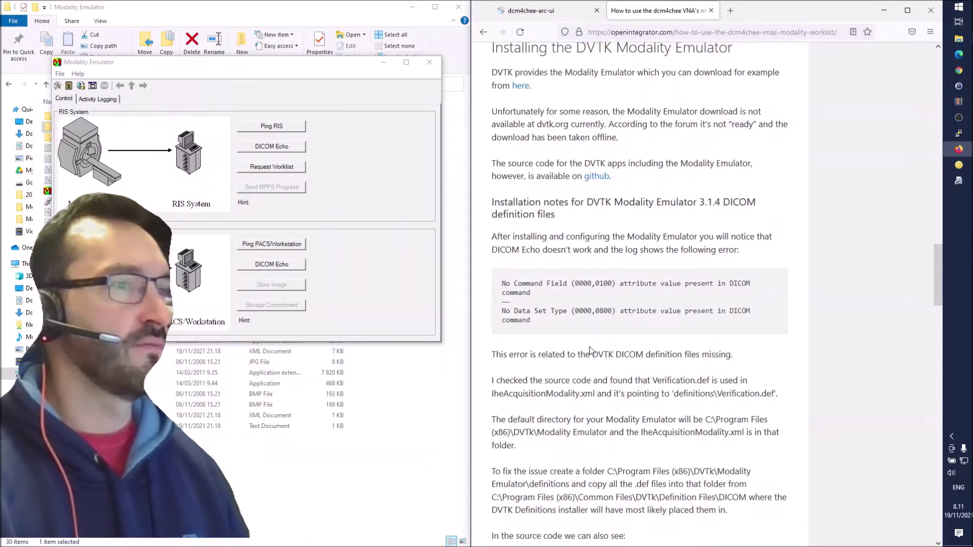
{"action": "scroll", "coordinate": [590, 345], "scroll_direction": "down", "scroll_amount": 1}
{"action": "scroll", "coordinate": [590, 345], "scroll_direction": "down", "scroll_amount": 3}
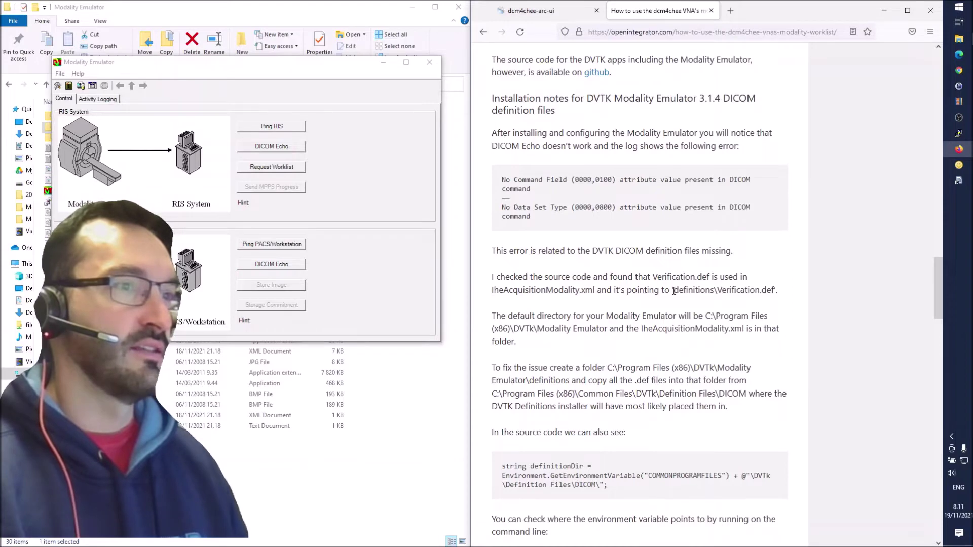
{"action": "left_click_drag", "start_coordinate": [672, 291], "coordinate": [780, 292]}
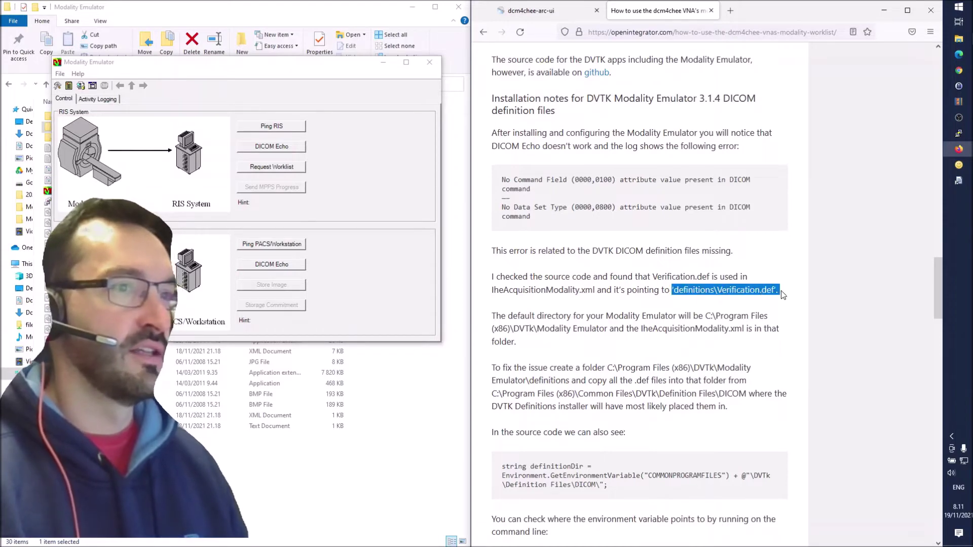
{"action": "left_click", "coordinate": [387, 462]}
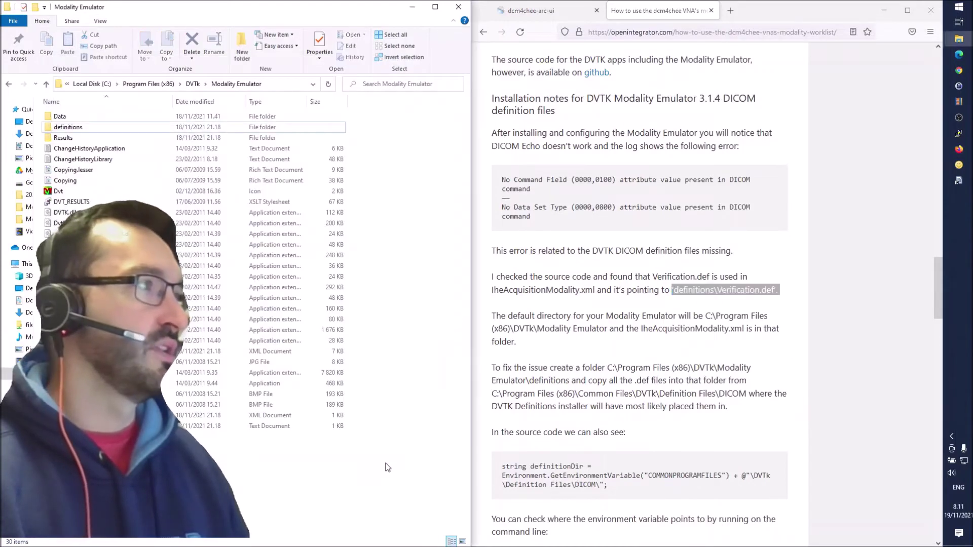
Check the definition files in the definitions folder inside C:\Program Files (x86)\DVTk\Modality Emulator.
{"action": "left_click", "coordinate": [276, 84]}
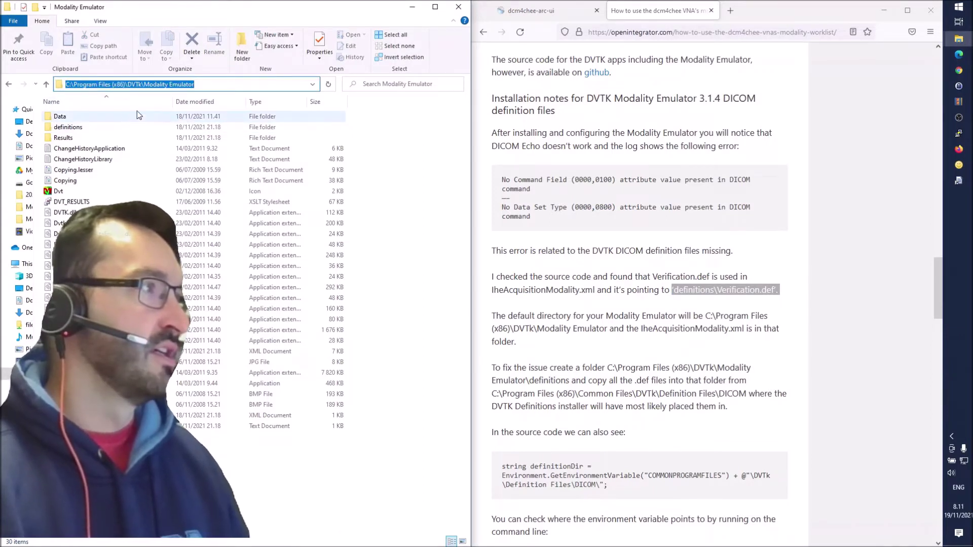
{"action": "left_click", "coordinate": [75, 129]}
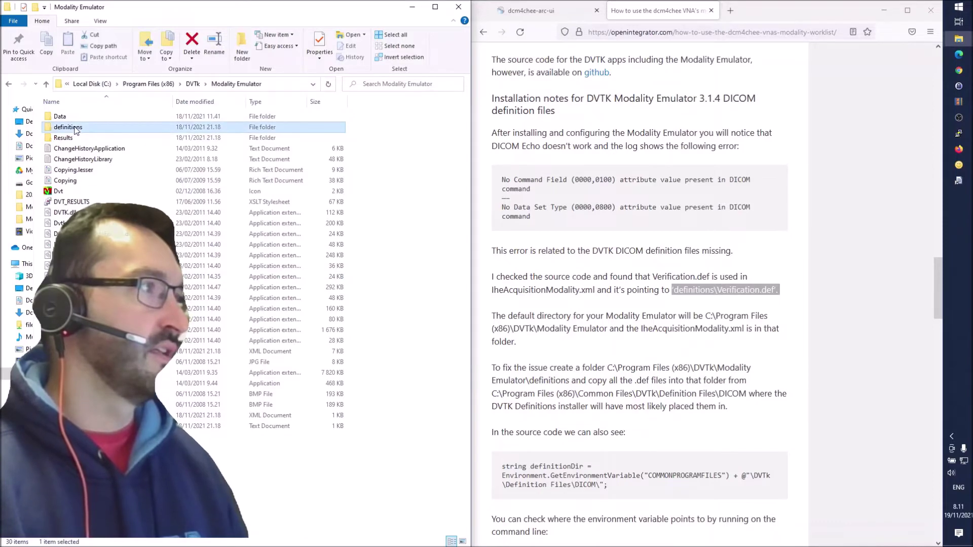
{"action": "double_click", "coordinate": [72, 130]}
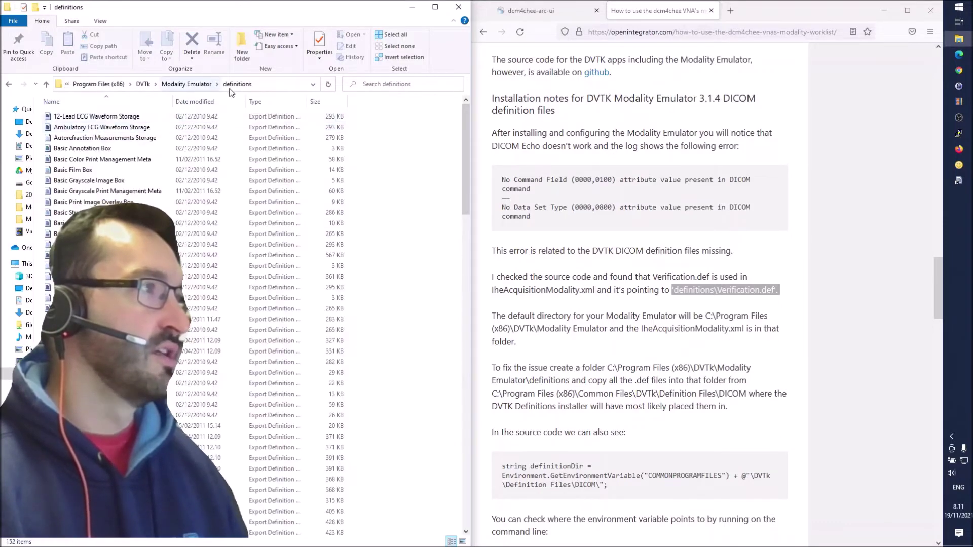
{"action": "left_click", "coordinate": [187, 85]}
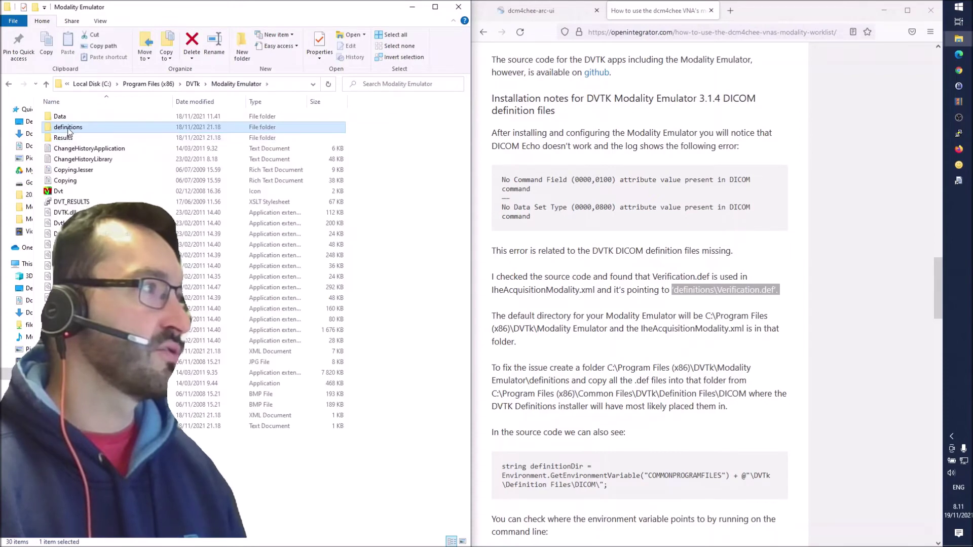
{"action": "double_click", "coordinate": [70, 131]}
{"action": "left_click", "coordinate": [123, 169]}
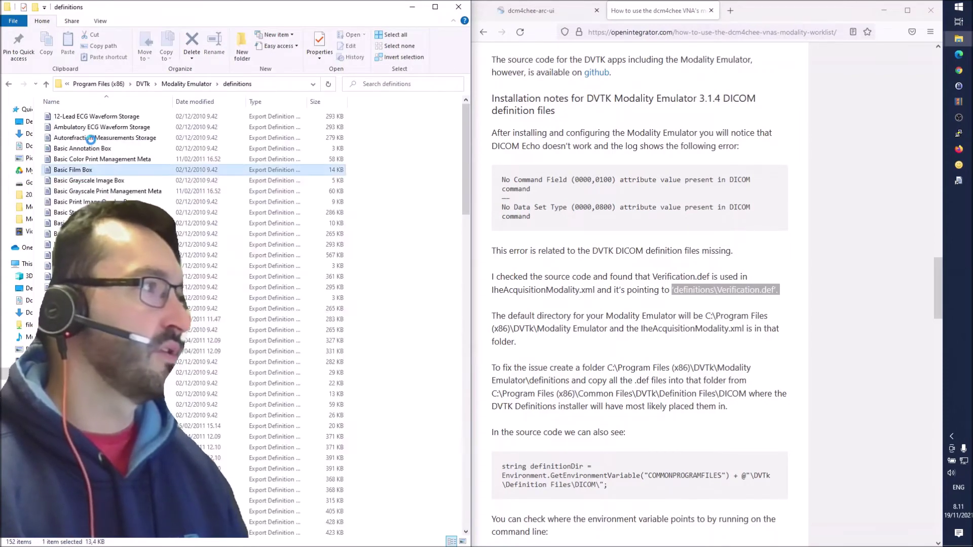
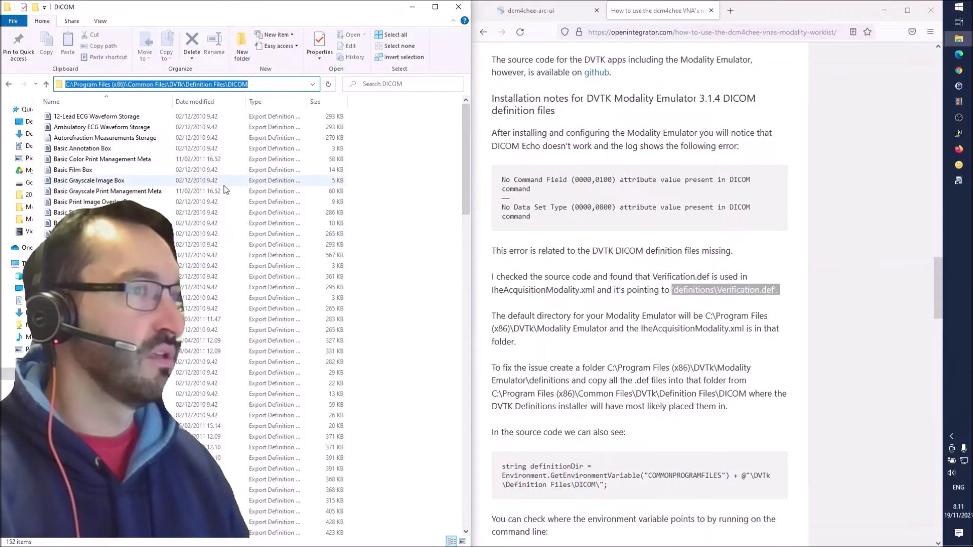
Read the article's note on the definitionDir path and compare it with the full path of the open DICOM definition folder.
{"action": "left_click", "coordinate": [691, 358]}
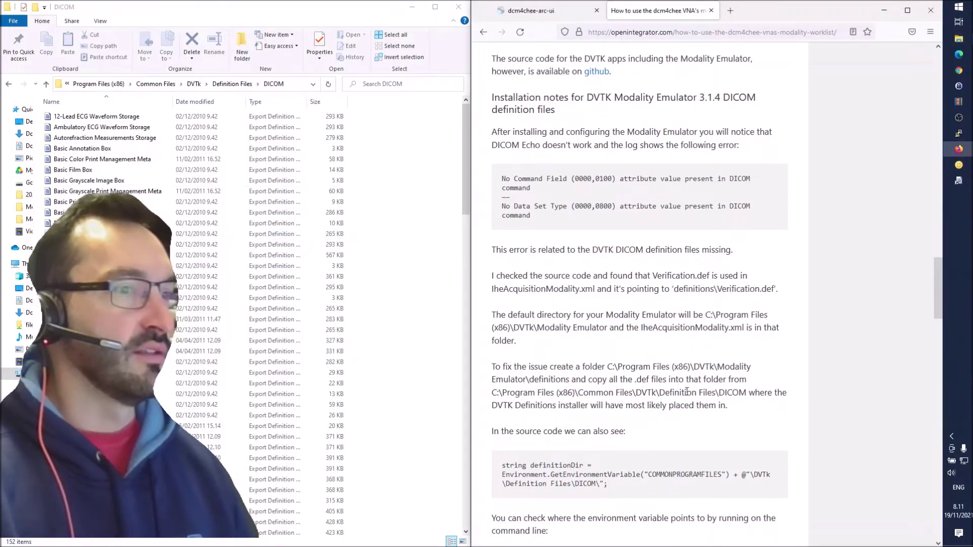
{"action": "scroll", "coordinate": [684, 385], "scroll_direction": "down", "scroll_amount": 3}
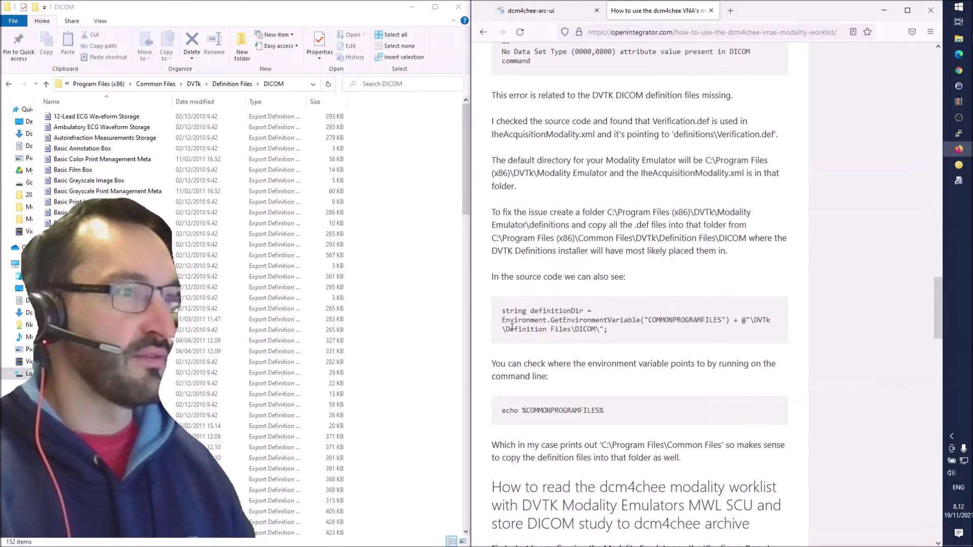
{"action": "left_click_drag", "start_coordinate": [509, 330], "coordinate": [609, 331]}
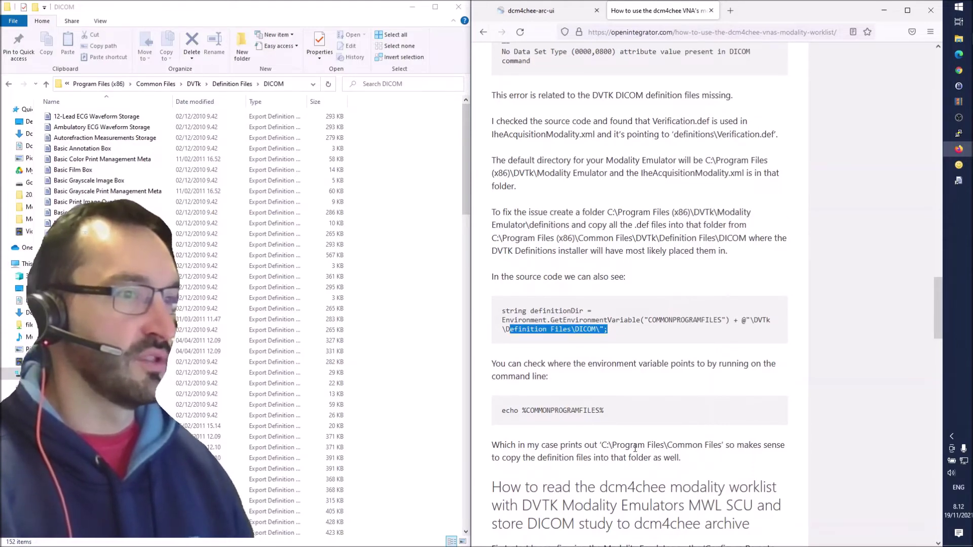
{"action": "left_click", "coordinate": [296, 88]}
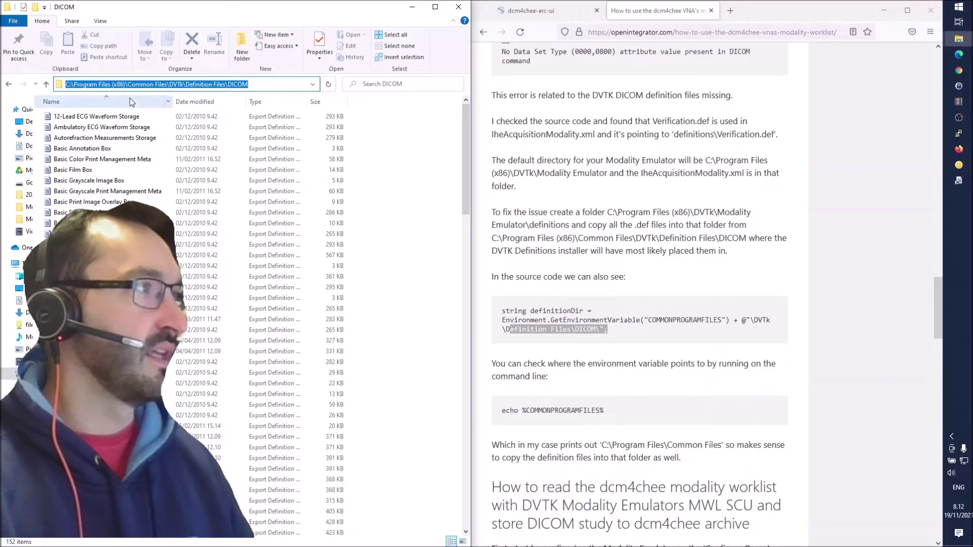
{"action": "left_click", "coordinate": [214, 191]}
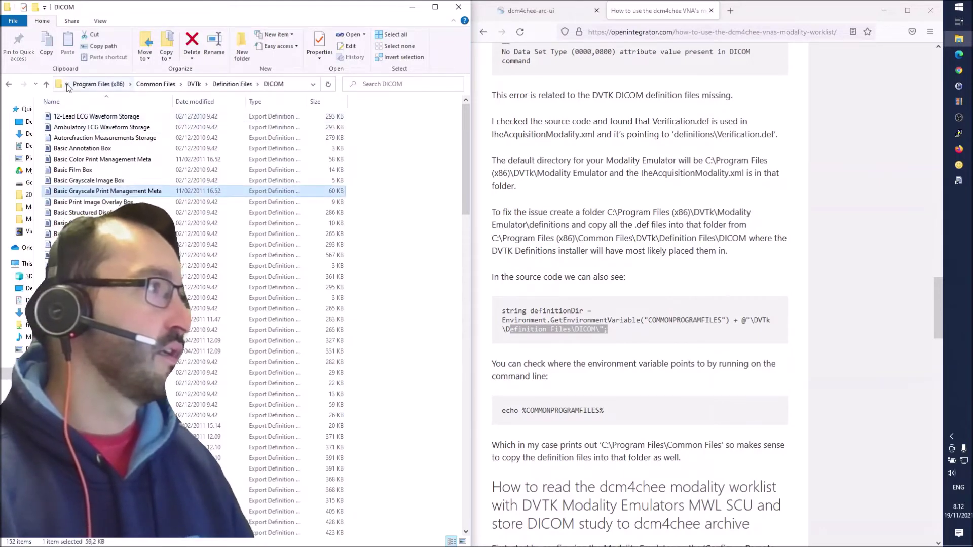
Open the DICOM definition files folder under C:\Program Files\Common Files\DVTk\Definition Files to check its contents.
{"action": "left_click", "coordinate": [101, 84]}
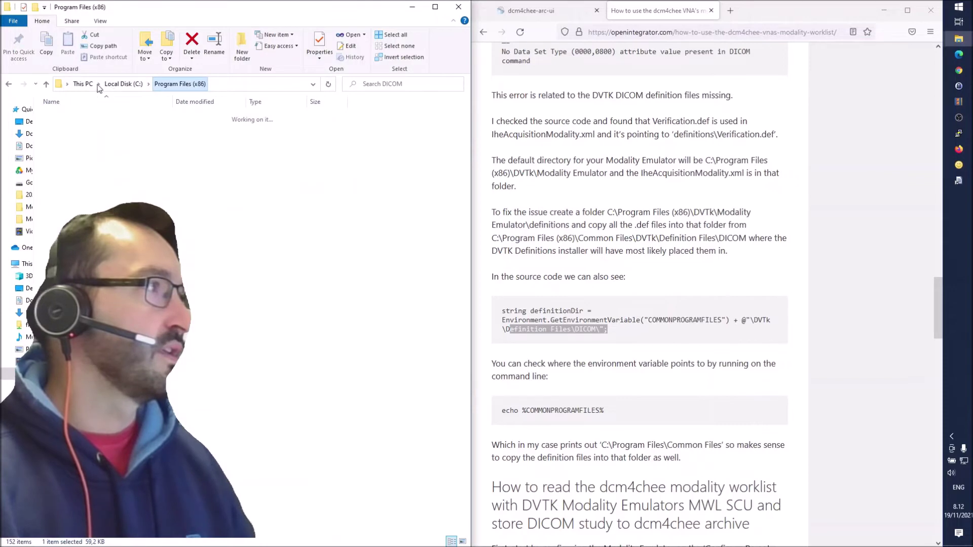
{"action": "left_click", "coordinate": [23, 84]}
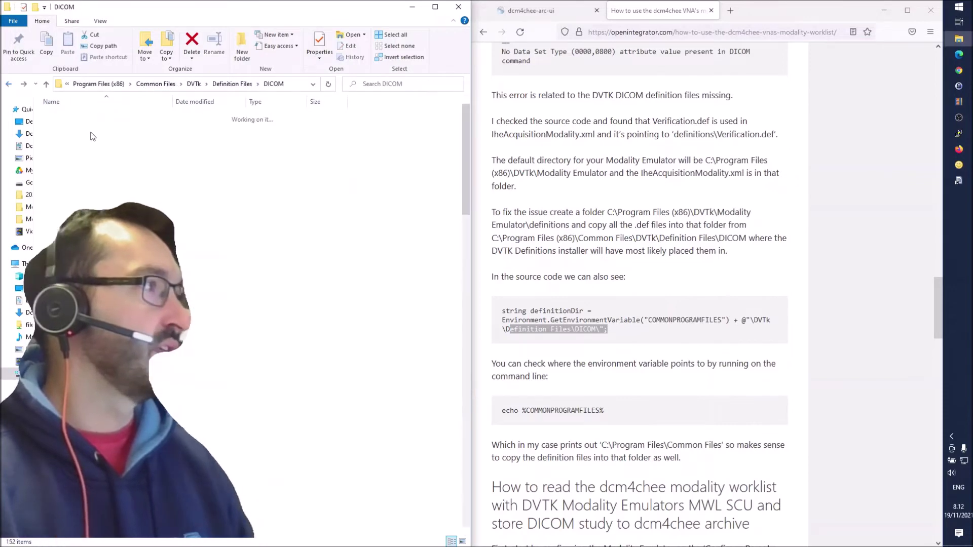
{"action": "left_click", "coordinate": [104, 84]}
{"action": "left_click", "coordinate": [123, 85]}
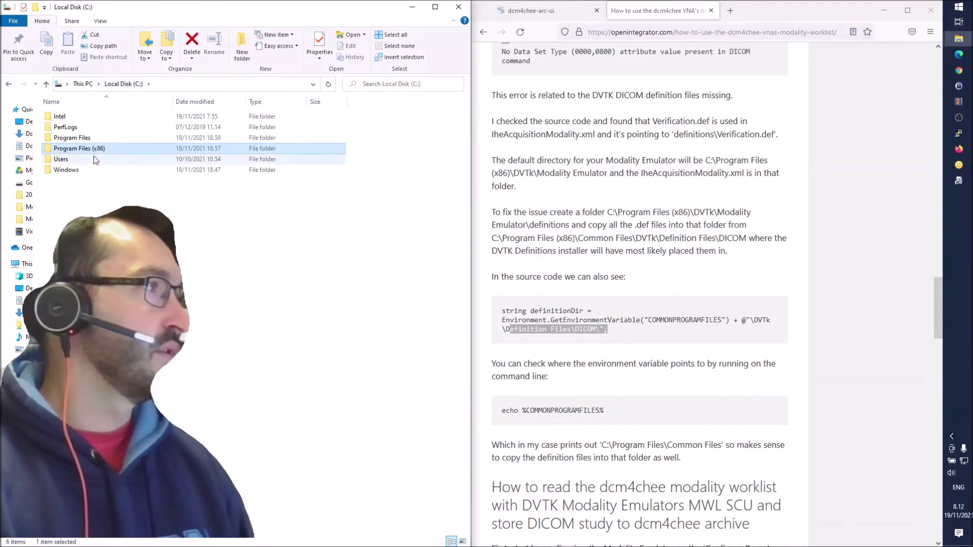
{"action": "double_click", "coordinate": [89, 138]}
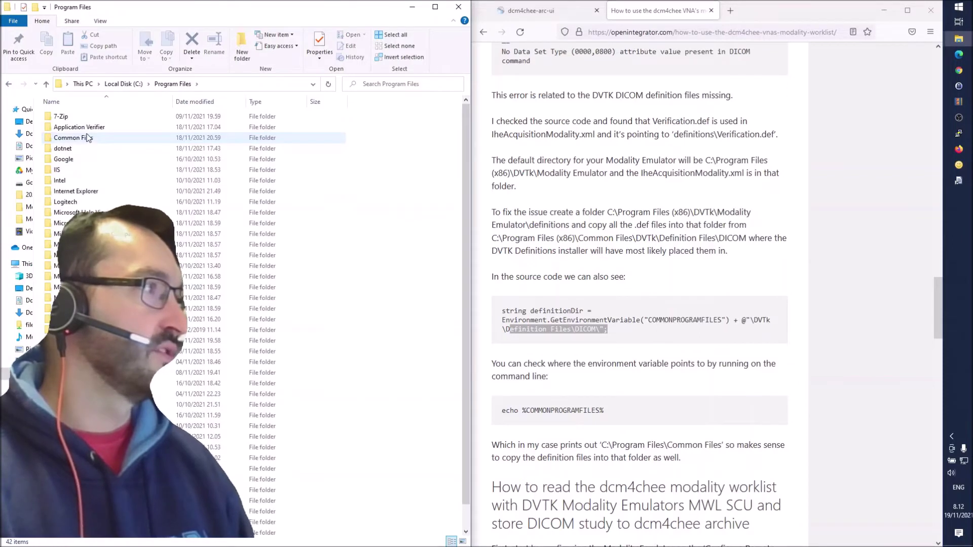
{"action": "double_click", "coordinate": [87, 139]}
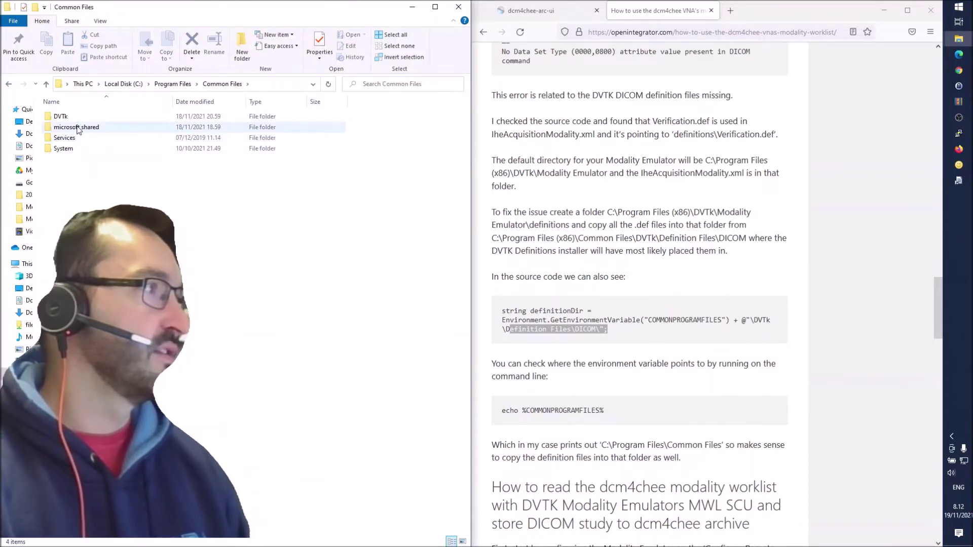
{"action": "double_click", "coordinate": [71, 117]}
{"action": "double_click", "coordinate": [71, 118]}
{"action": "double_click", "coordinate": [70, 118]}
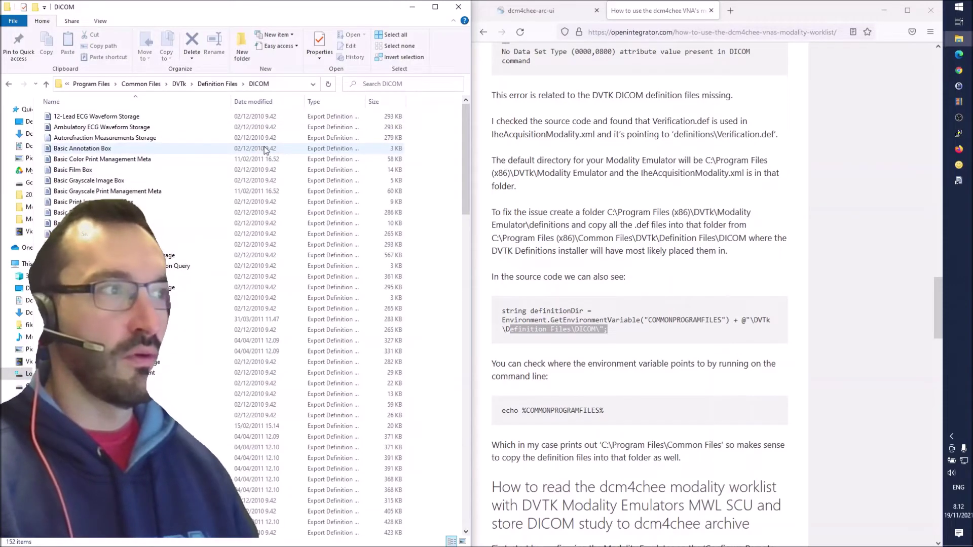
Switch back to the Modality Emulator and retest the RIS system connection with a ping and a DICOM echo.
{"action": "left_click", "coordinate": [411, 12]}
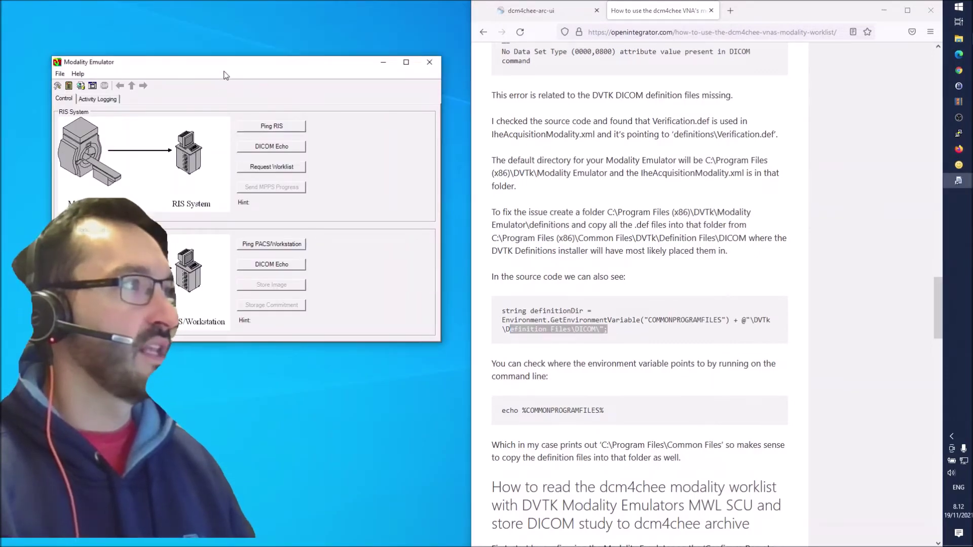
{"action": "left_click", "coordinate": [281, 130]}
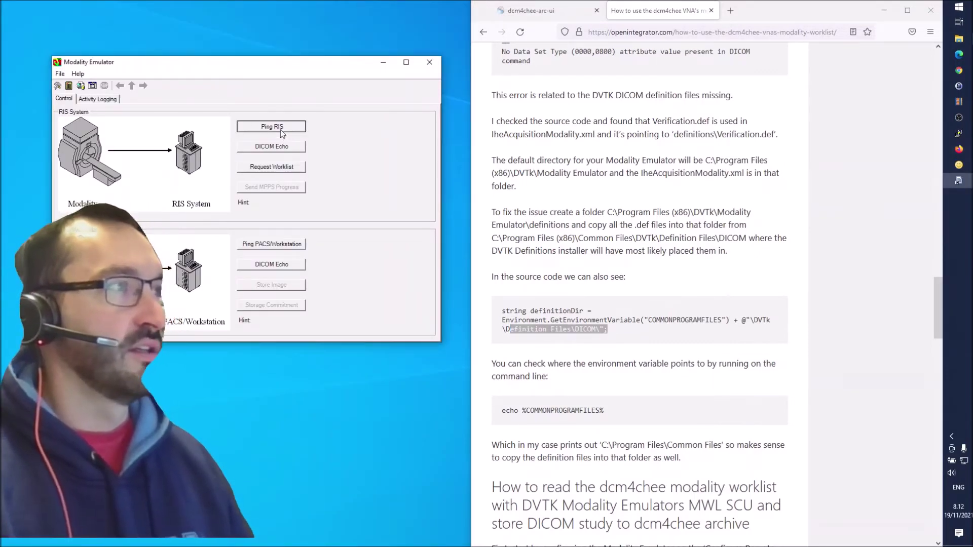
{"action": "left_click", "coordinate": [281, 149]}
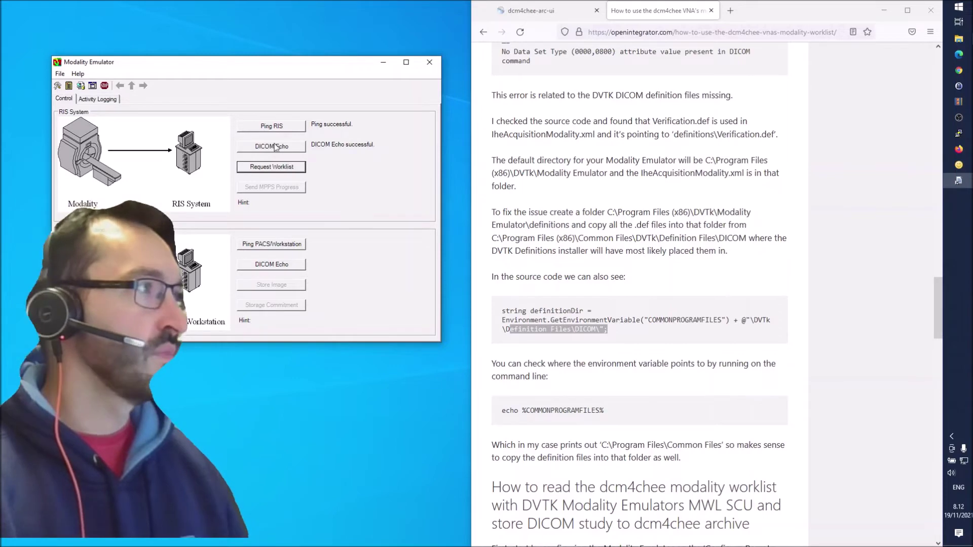
Review the remote system settings for the RIS, MPPS manager, storage and store commit, and return to the emulator's main controls.
{"action": "left_click", "coordinate": [69, 86]}
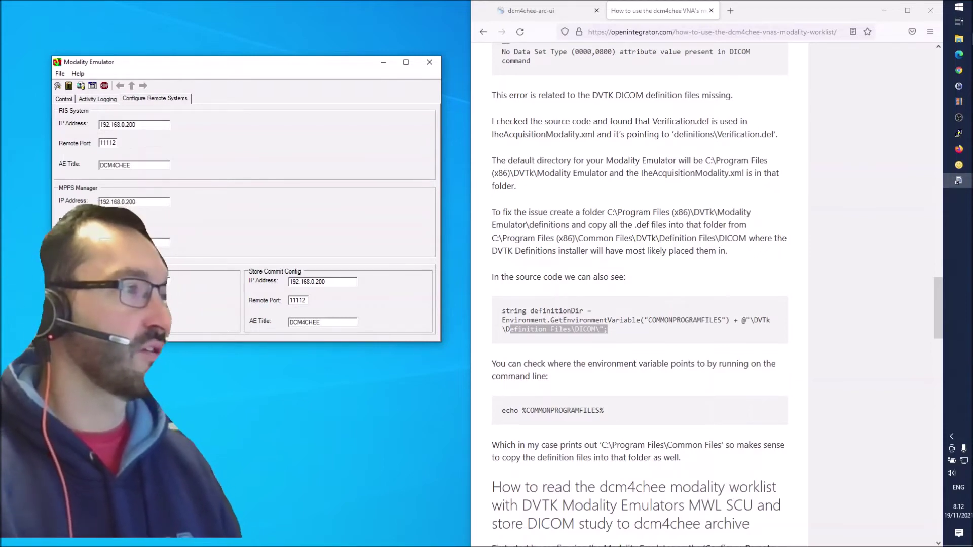
{"action": "left_click_drag", "start_coordinate": [181, 59], "coordinate": [499, 52]}
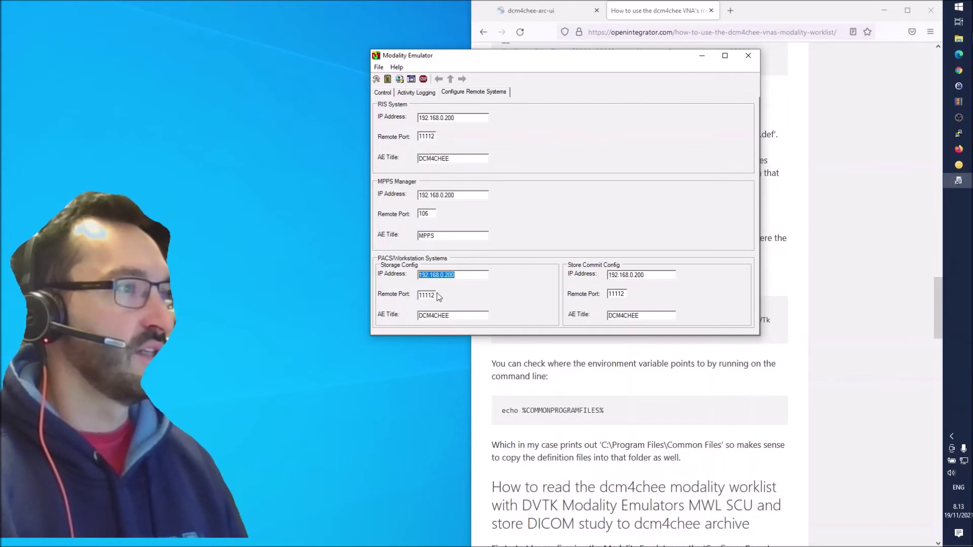
{"action": "left_click", "coordinate": [451, 314]}
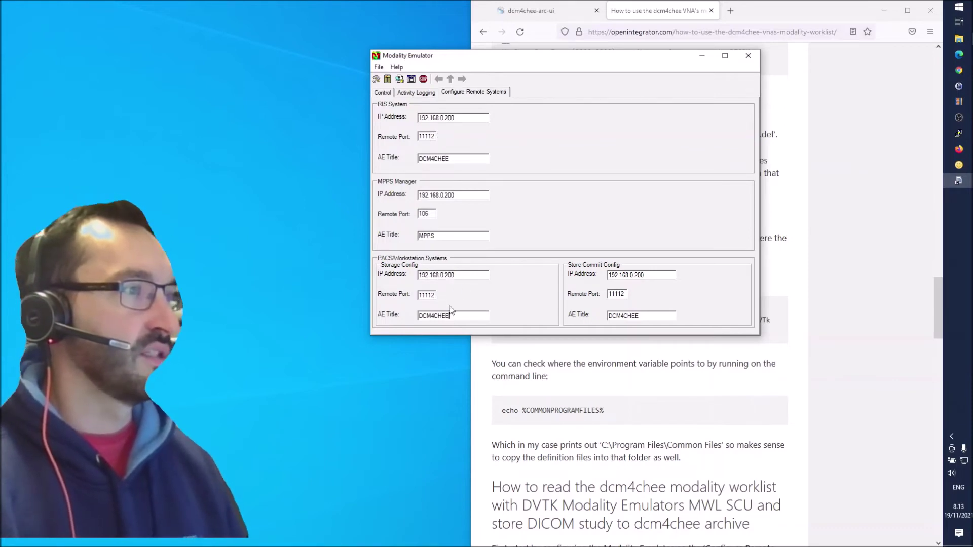
{"action": "left_click", "coordinate": [388, 92]}
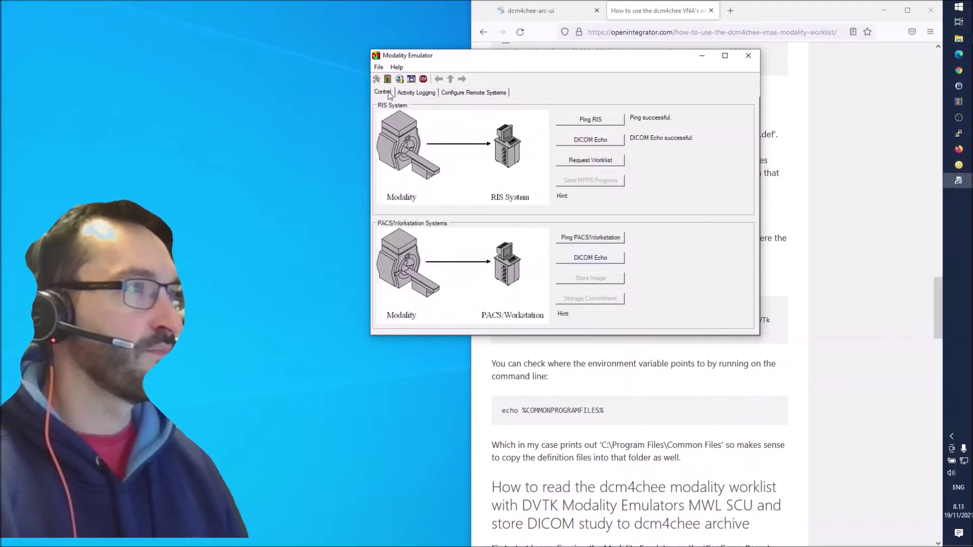
{"action": "left_click_drag", "start_coordinate": [474, 56], "coordinate": [253, 44]}
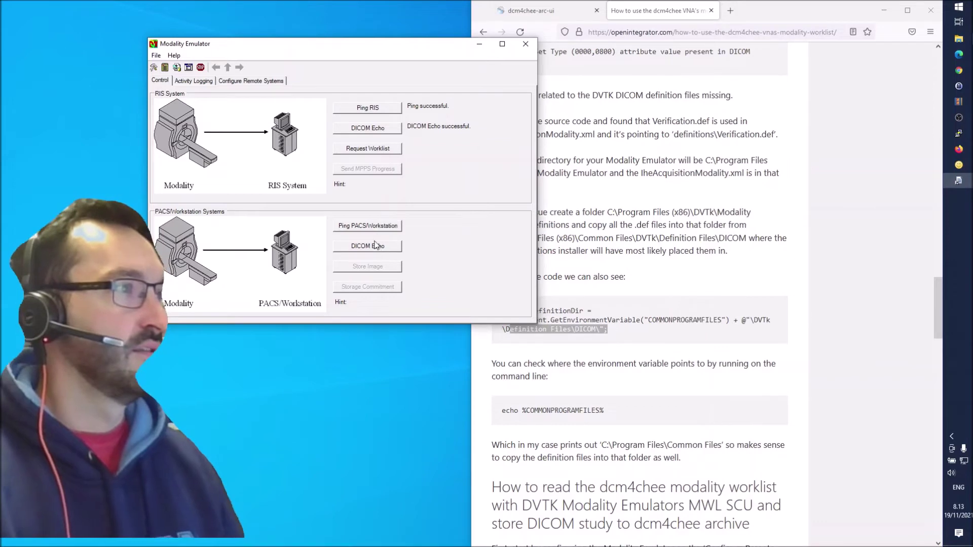
Request the modality worklist from the RIS system and select the MR item scheduled for 20211119.
{"action": "left_click", "coordinate": [380, 153]}
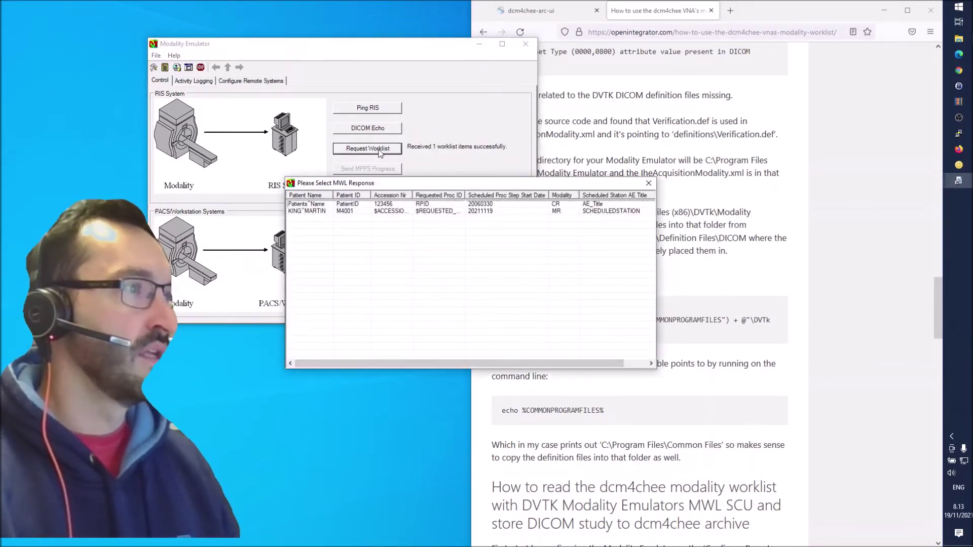
{"action": "double_click", "coordinate": [317, 212]}
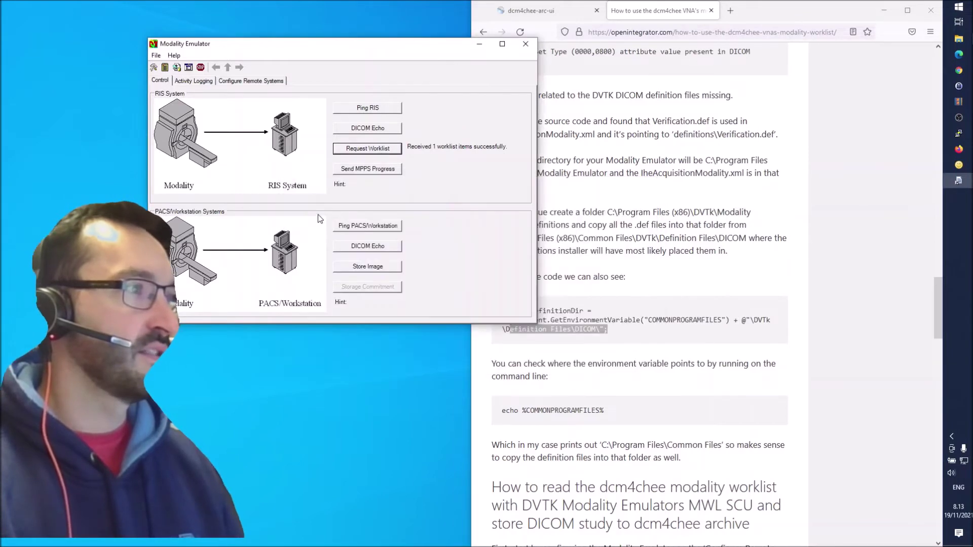
{"action": "left_click", "coordinate": [385, 152]}
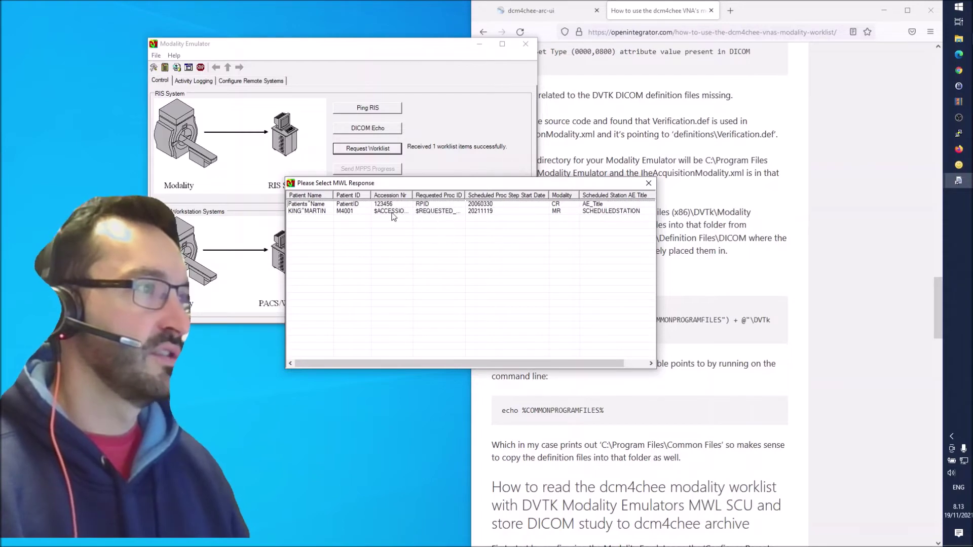
{"action": "double_click", "coordinate": [327, 212]}
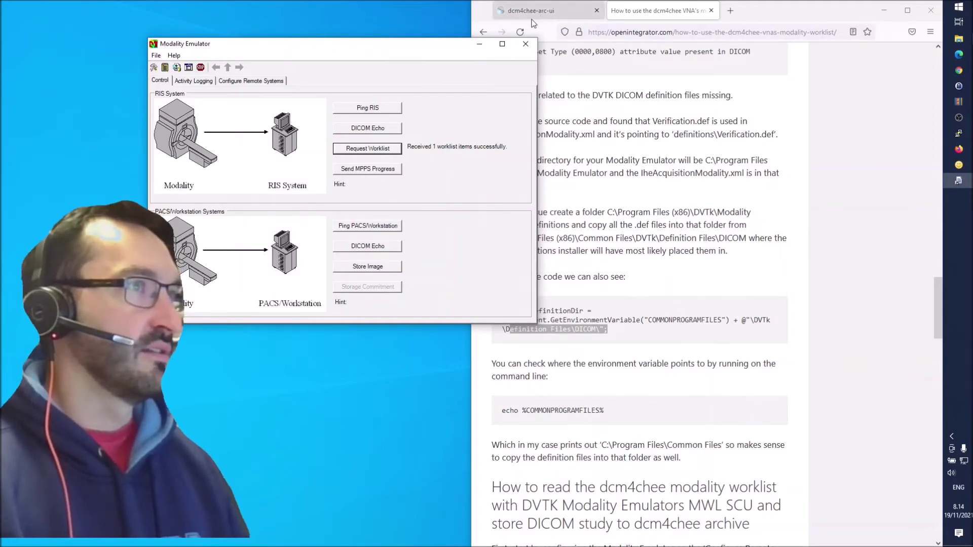
Switch to the dcm4chee web interface and list all DCM4CHEE studies without any filter.
{"action": "left_click", "coordinate": [545, 12]}
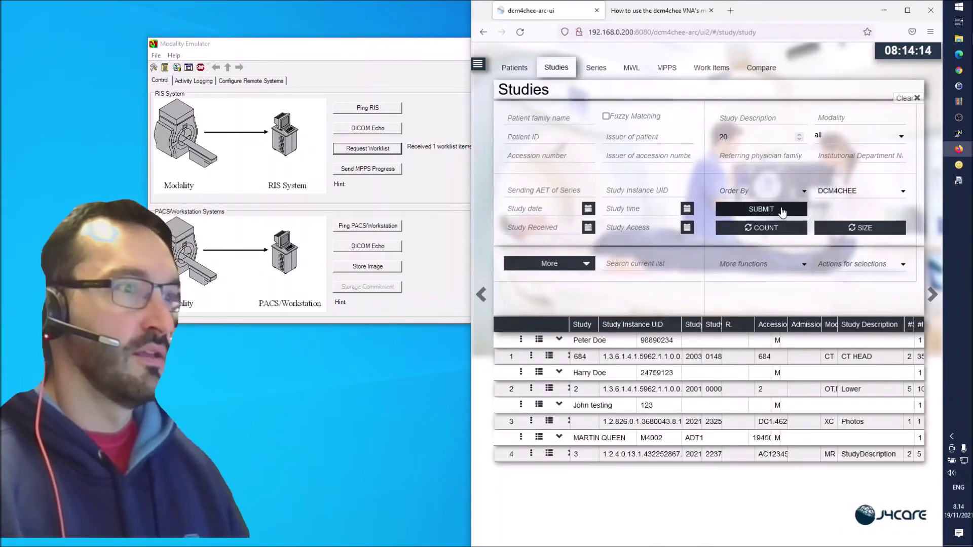
{"action": "left_click", "coordinate": [782, 212]}
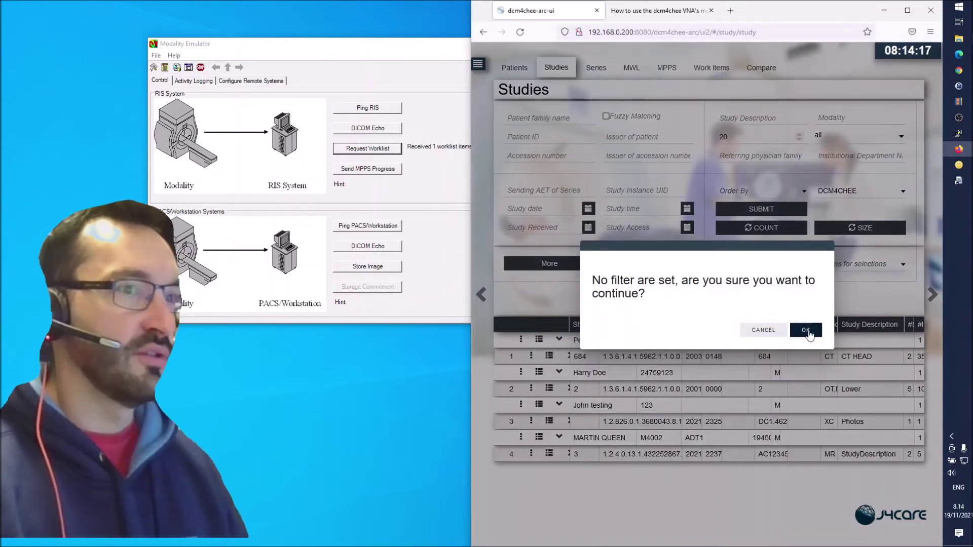
{"action": "left_click", "coordinate": [806, 334]}
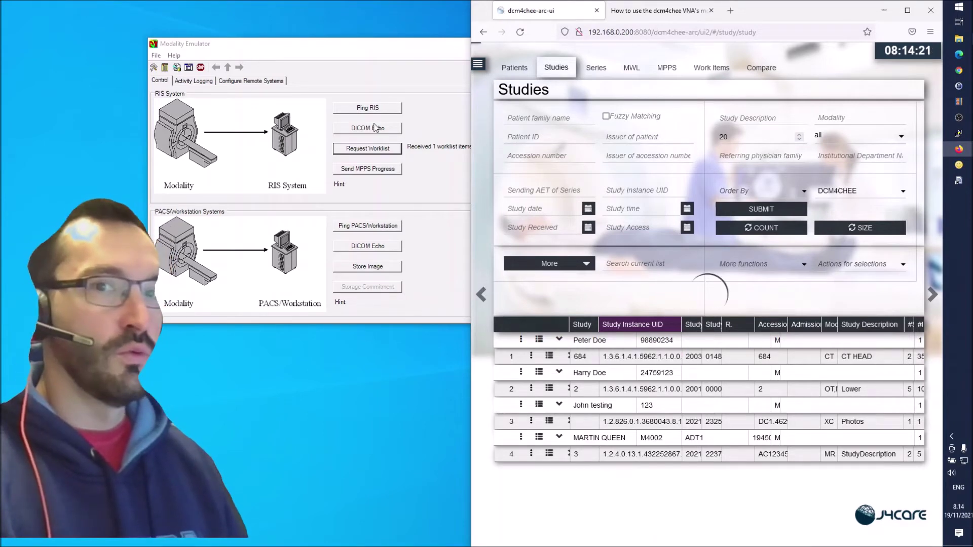
Test the PACS connection from the Modality Emulator with a DICOM echo and store the selected item's images to the PACS.
{"action": "left_click", "coordinate": [296, 46]}
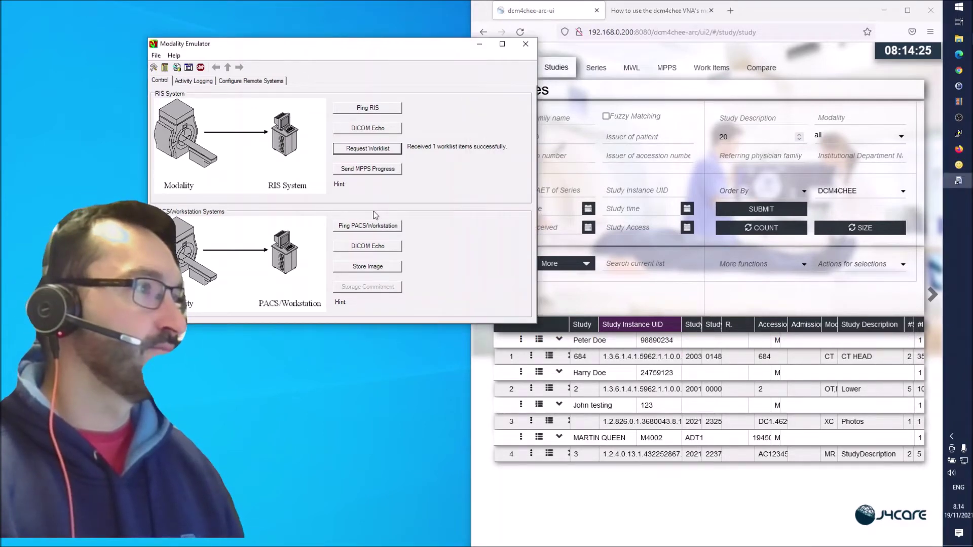
{"action": "left_click", "coordinate": [375, 246]}
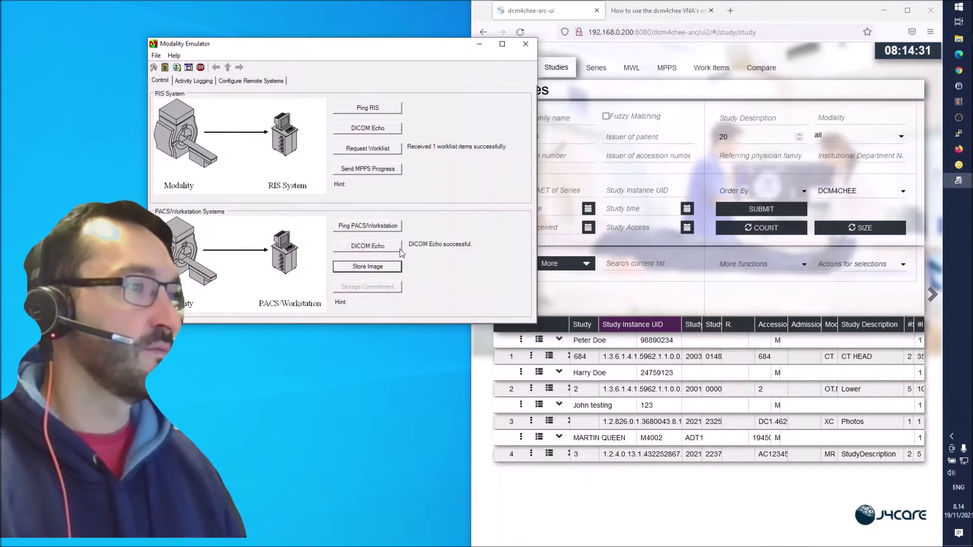
{"action": "left_click", "coordinate": [372, 271]}
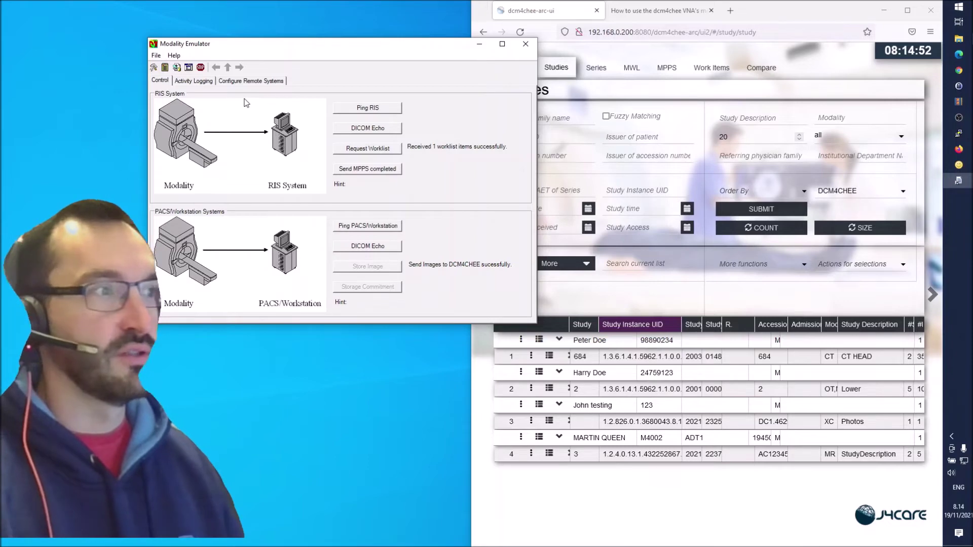
Review the Modality Emulator's activity log for the C-STORE messages of the image transfer.
{"action": "left_click", "coordinate": [194, 83]}
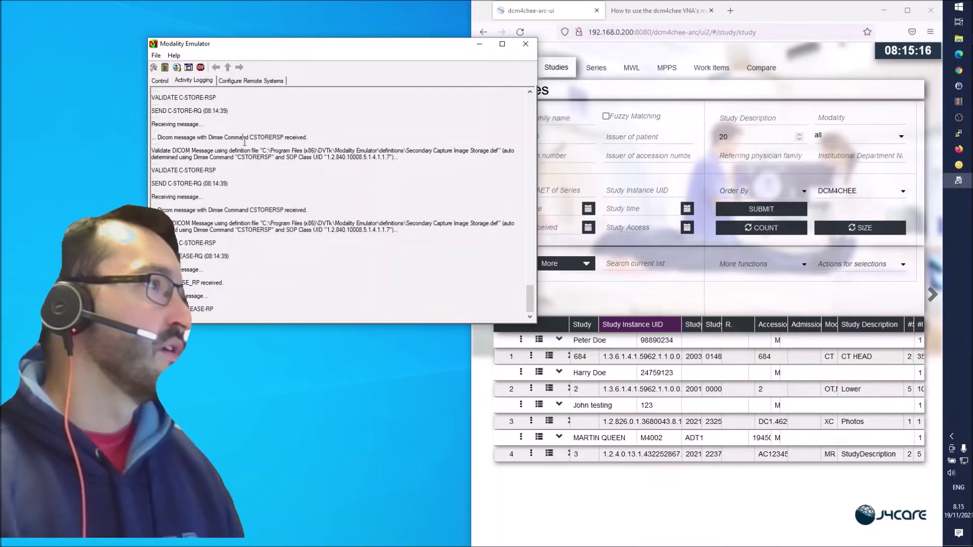
{"action": "scroll", "coordinate": [245, 139], "scroll_direction": "up", "scroll_amount": 5}
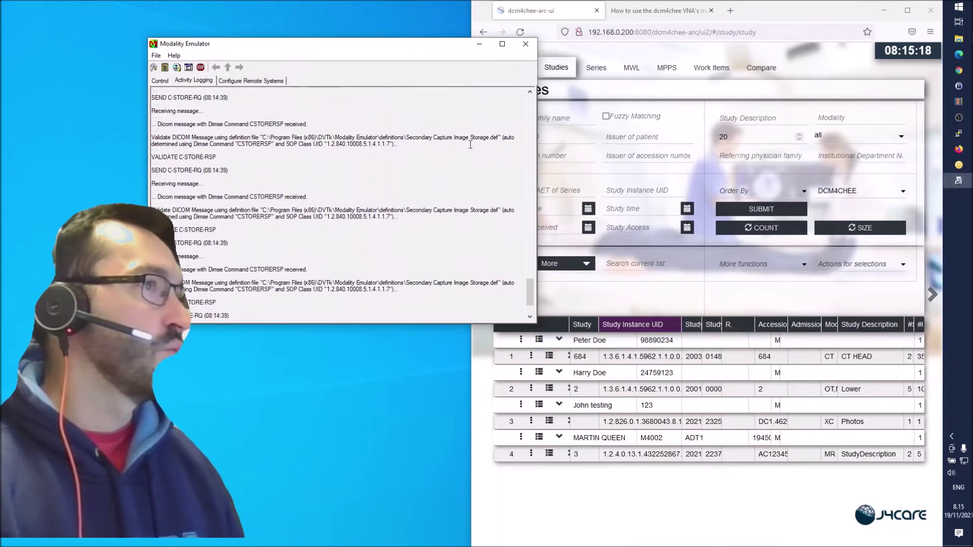
{"action": "scroll", "coordinate": [370, 185], "scroll_direction": "down", "scroll_amount": 3}
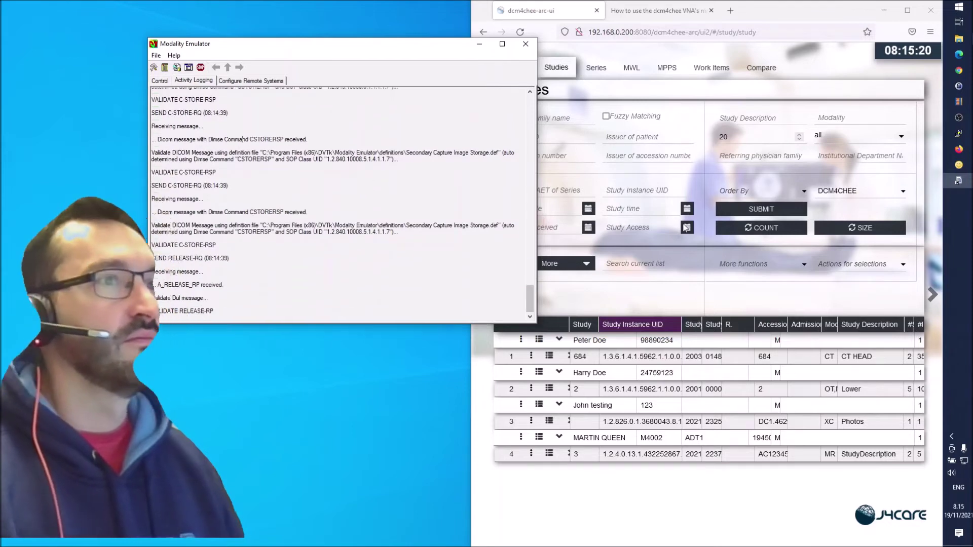
Switch to the dcm4chee web interface, list all studies again without any filter, and widen the browser window.
{"action": "left_click", "coordinate": [746, 297]}
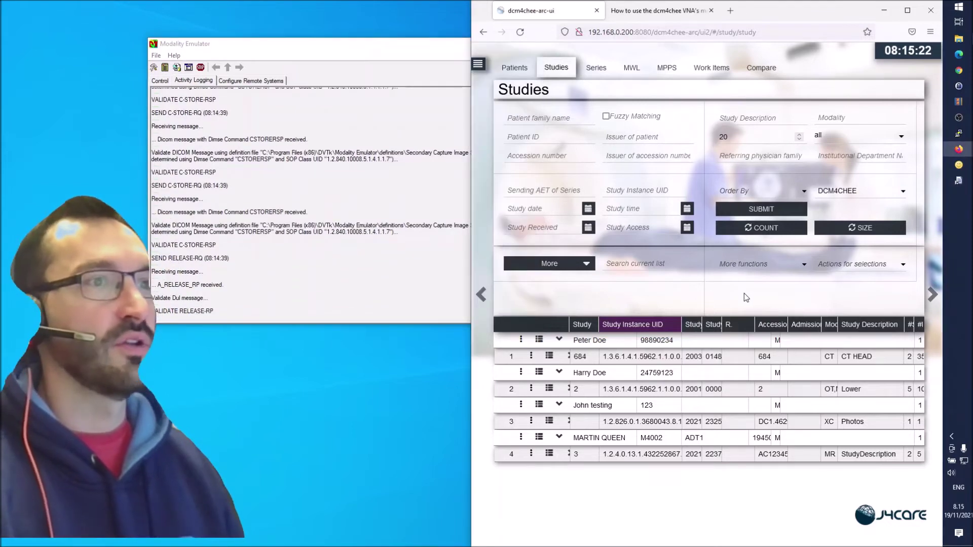
{"action": "left_click", "coordinate": [767, 212]}
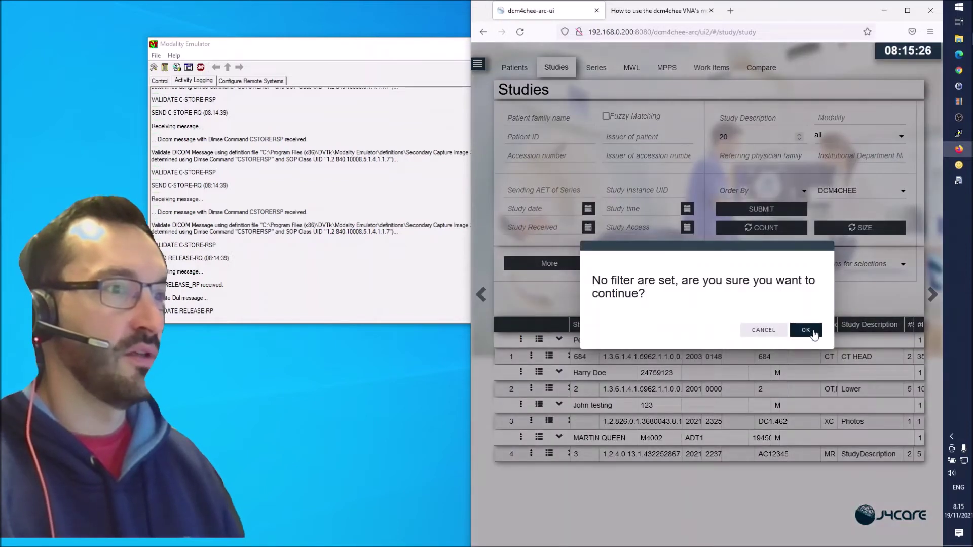
{"action": "left_click", "coordinate": [806, 330]}
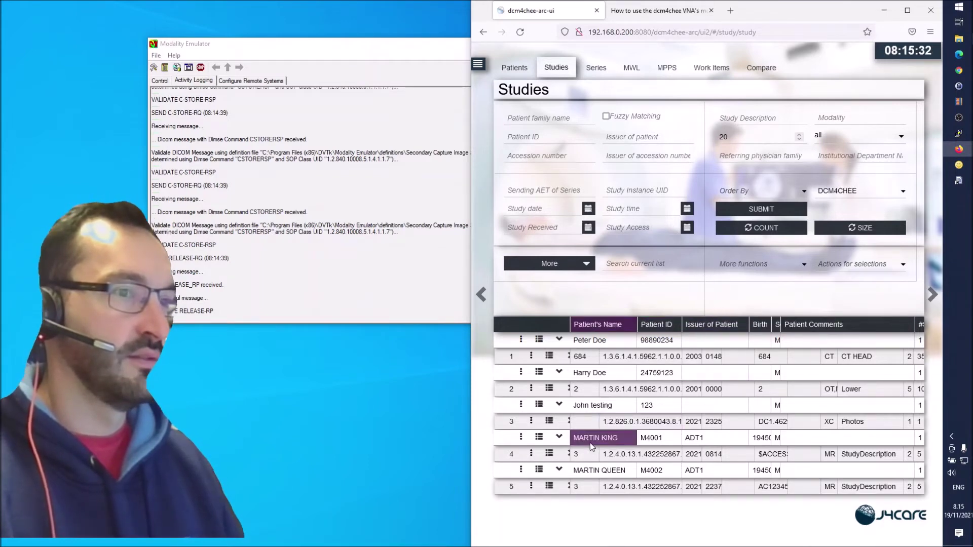
{"action": "mouse_move", "coordinate": [591, 446]}
{"action": "left_click_drag", "start_coordinate": [469, 171], "coordinate": [245, 173]}
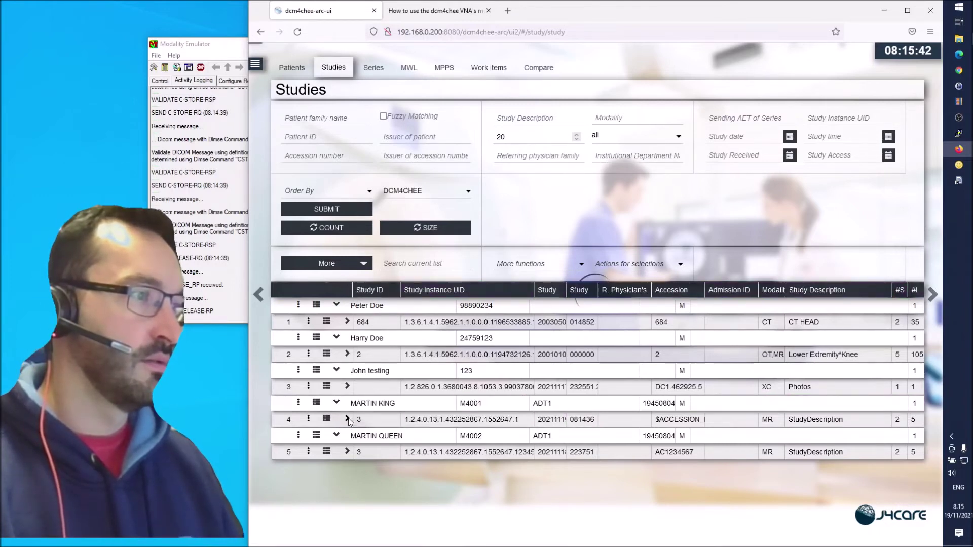
Expand the newly stored MR study down to its instances, view a Secondary Capture image, and close the preview.
{"action": "left_click", "coordinate": [348, 420]}
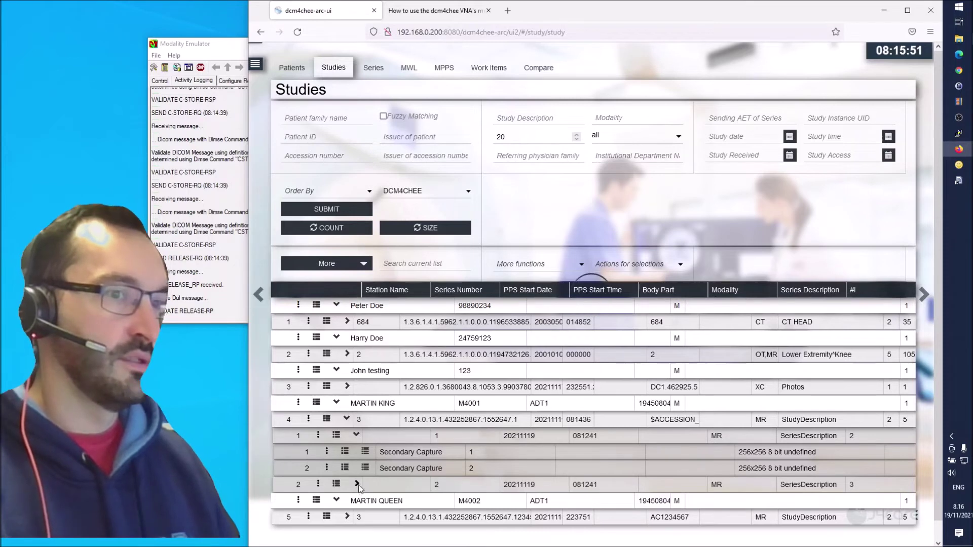
{"action": "left_click", "coordinate": [357, 484]}
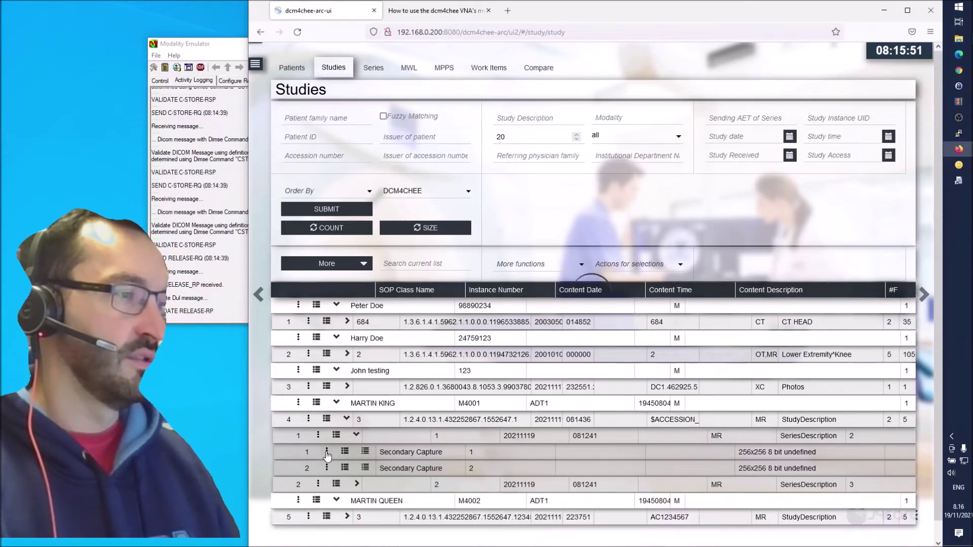
{"action": "left_click", "coordinate": [326, 451]}
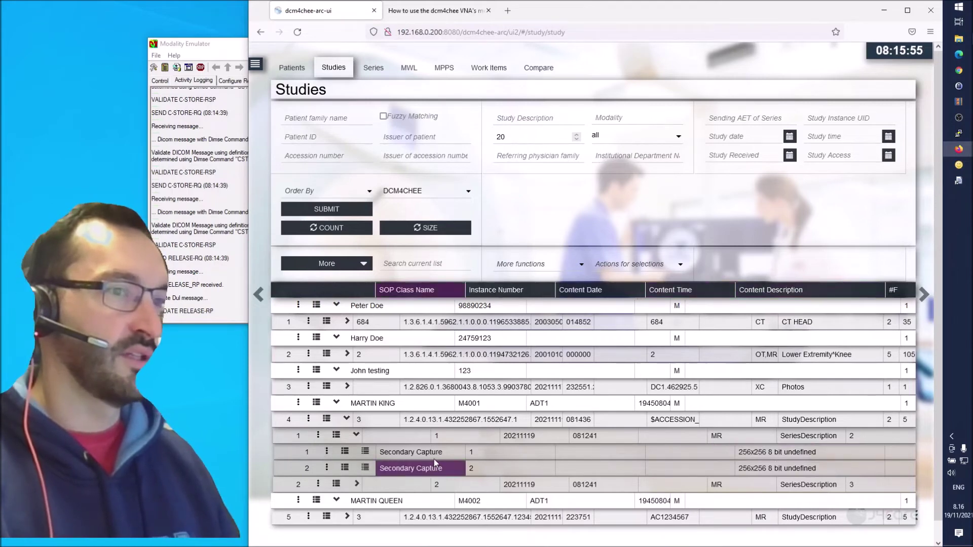
{"action": "left_click", "coordinate": [322, 464]}
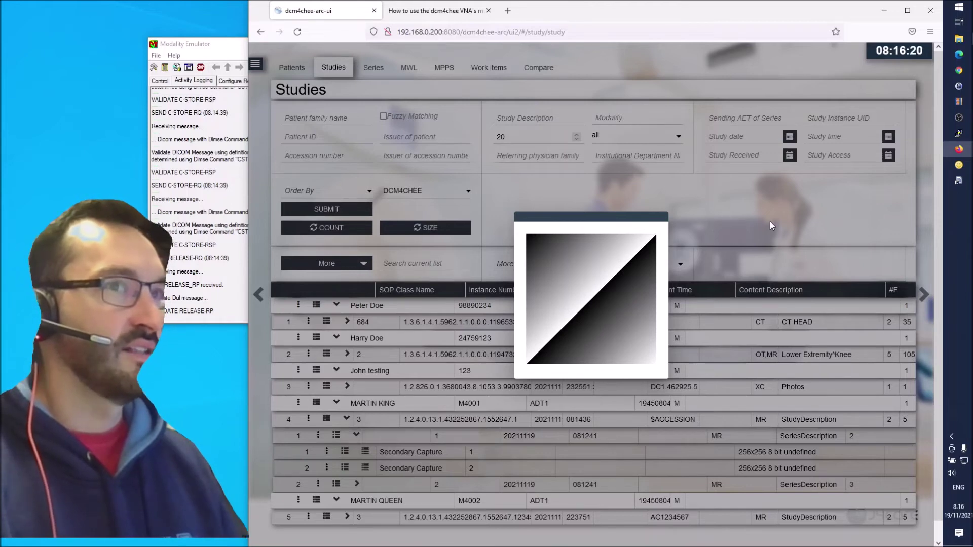
{"action": "left_click", "coordinate": [792, 221]}
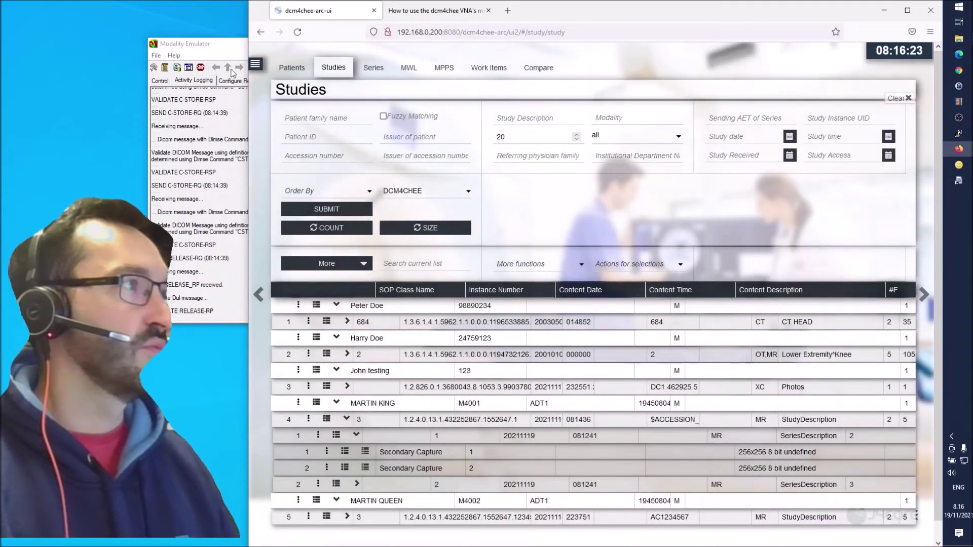
Switch to the Modality Emulator and open its image storage configuration to check the folder the images are taken from.
{"action": "left_click", "coordinate": [229, 50]}
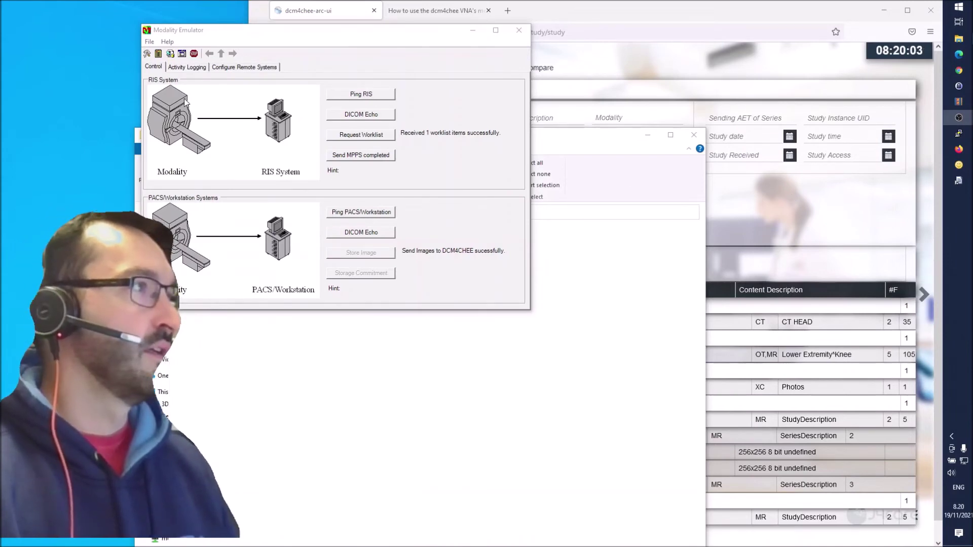
{"action": "left_click", "coordinate": [148, 54]}
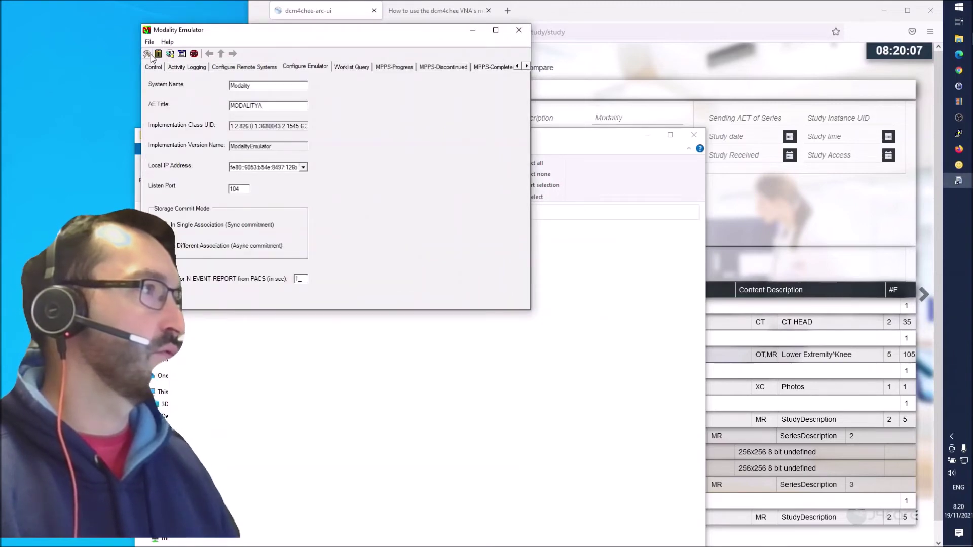
{"action": "left_click", "coordinate": [526, 66]}
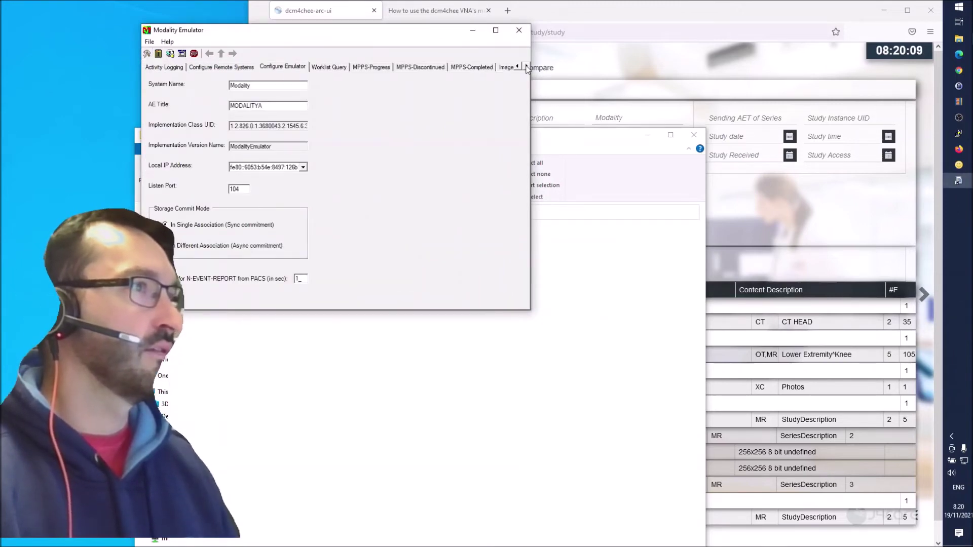
{"action": "left_click", "coordinate": [472, 66]}
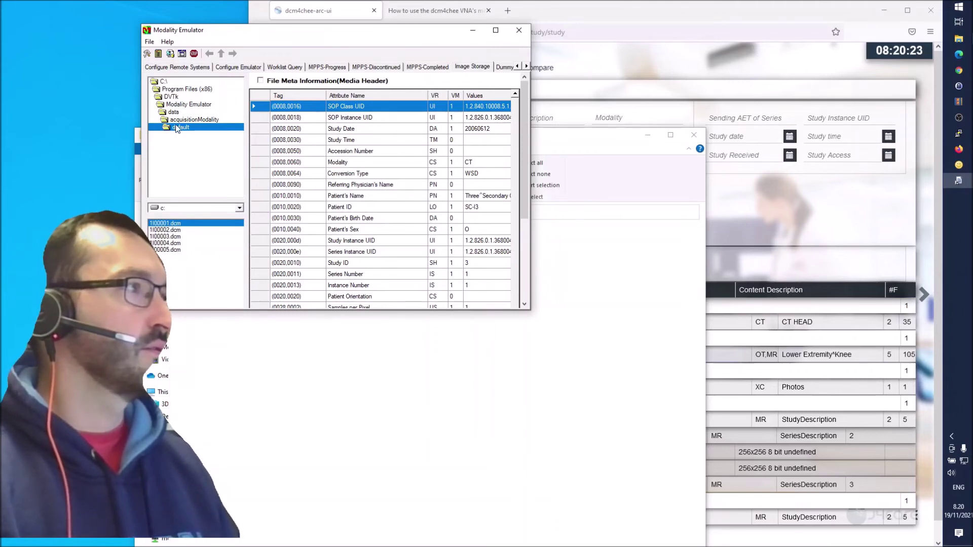
Paste the two copied MR files into the emulator's AcquisitionModality Default folder, granting administrator permission for the copy.
{"action": "left_click", "coordinate": [461, 352]}
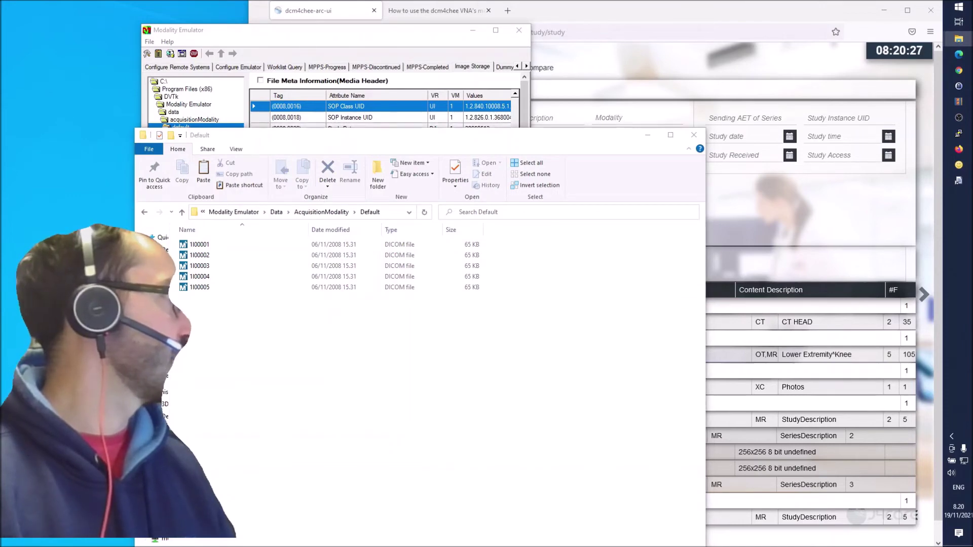
{"action": "left_click", "coordinate": [439, 368]}
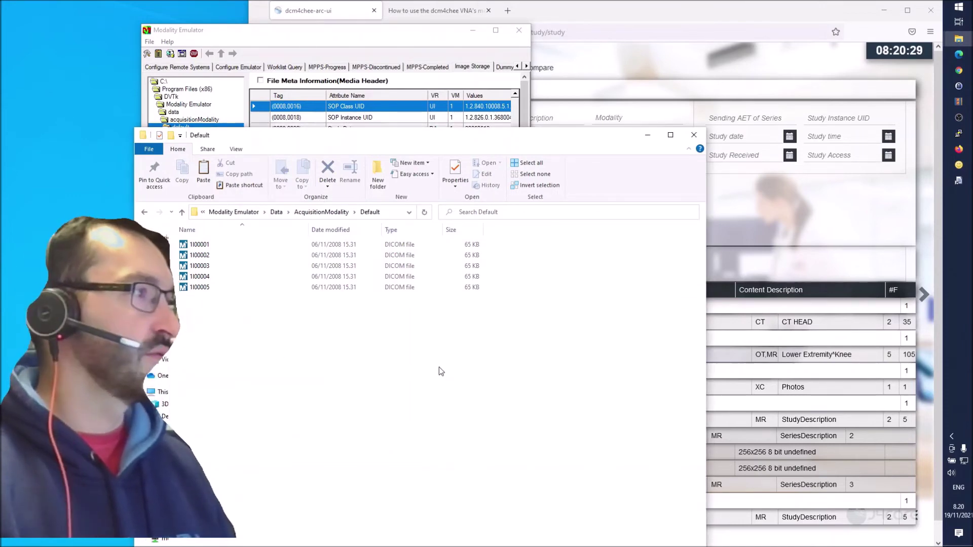
{"action": "key", "text": "ctrl+v"}
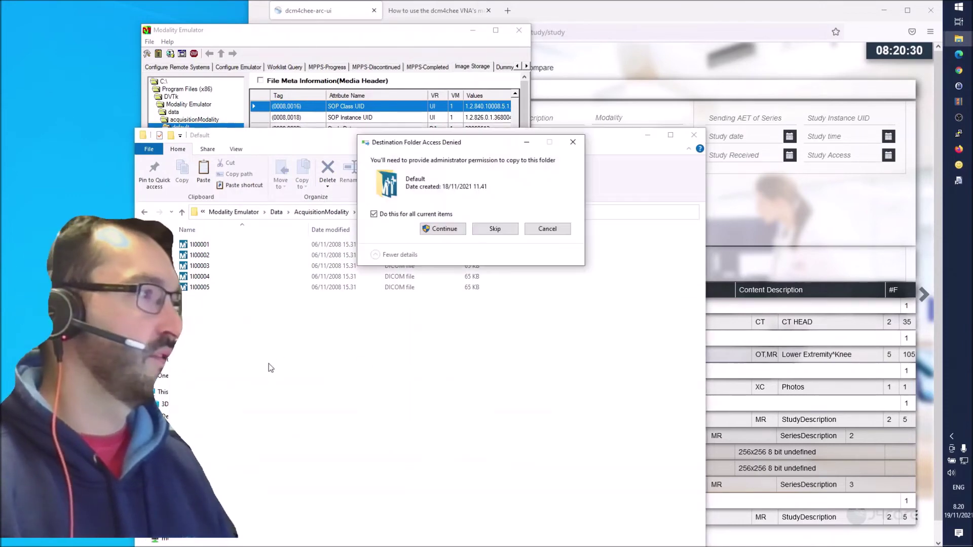
{"action": "left_click", "coordinate": [444, 229]}
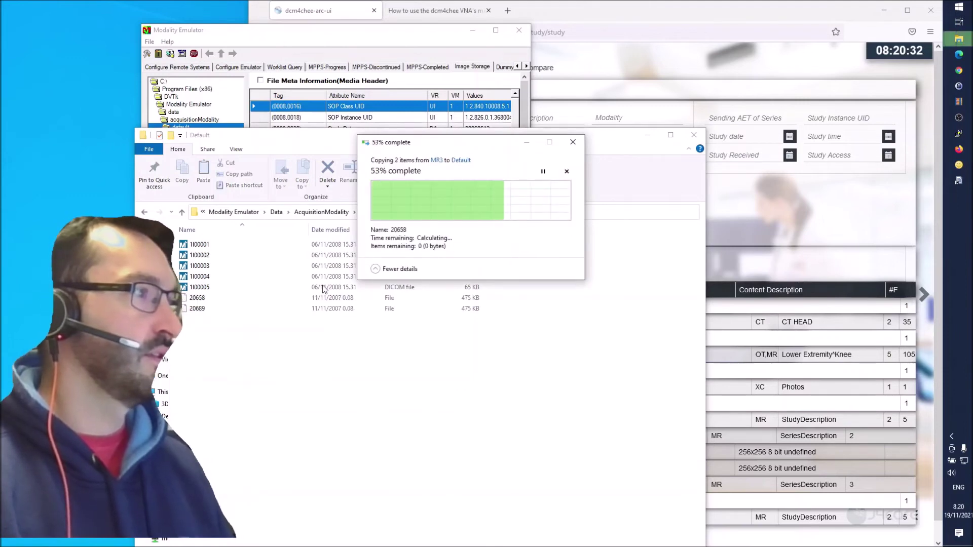
Rename the copied file 20658 to 20658.dcm.
{"action": "left_click", "coordinate": [203, 300]}
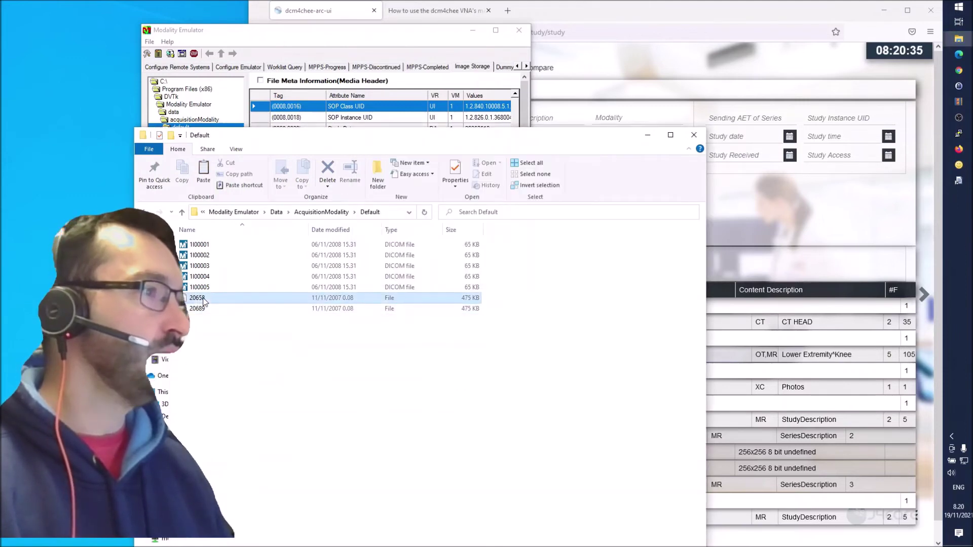
{"action": "right_click", "coordinate": [203, 300]}
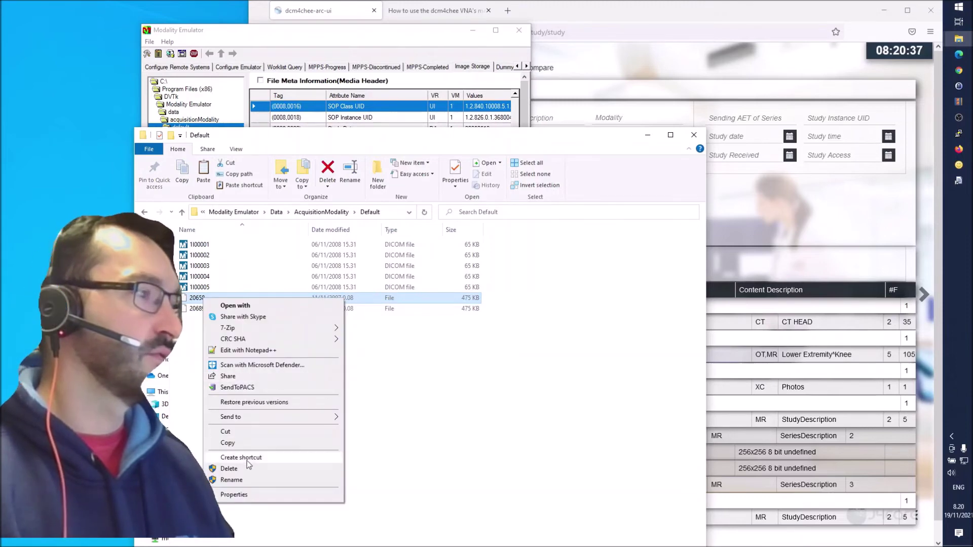
{"action": "left_click", "coordinate": [248, 480]}
{"action": "key", "text": "End"}
{"action": "type", "text": "."}
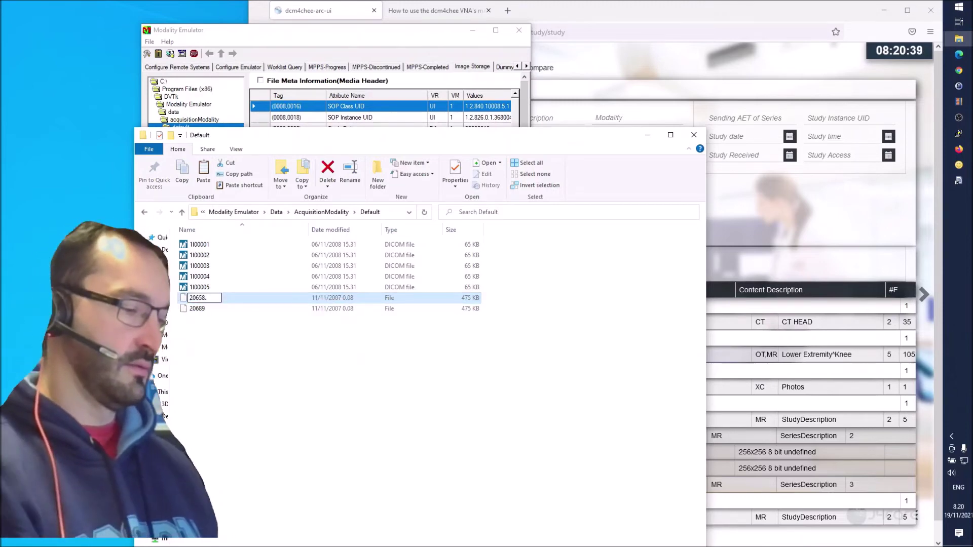
{"action": "type", "text": "dcm"}
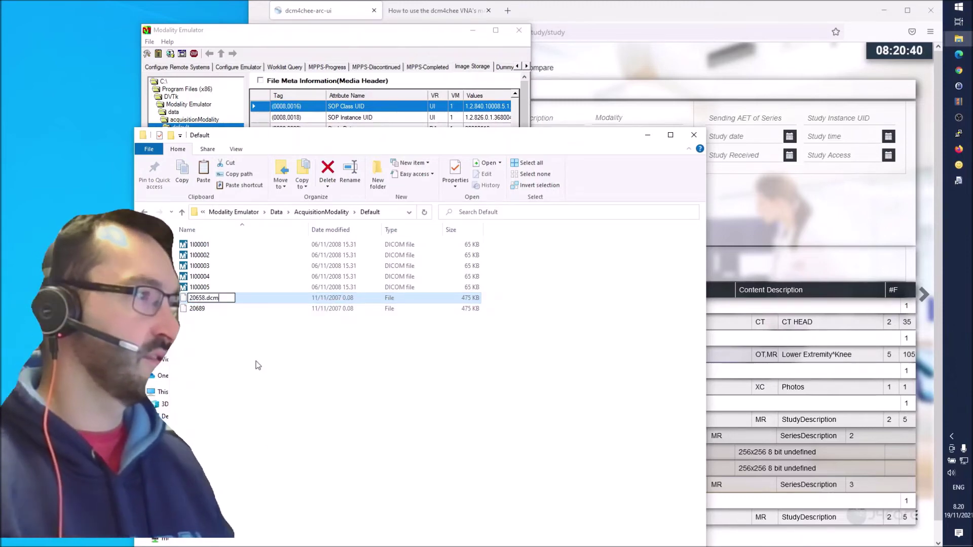
{"action": "key", "text": "Return"}
Rename the copied file 20689 to 20689.dcm.
{"action": "left_click", "coordinate": [205, 310]}
{"action": "right_click", "coordinate": [205, 310]}
{"action": "left_click", "coordinate": [259, 488]}
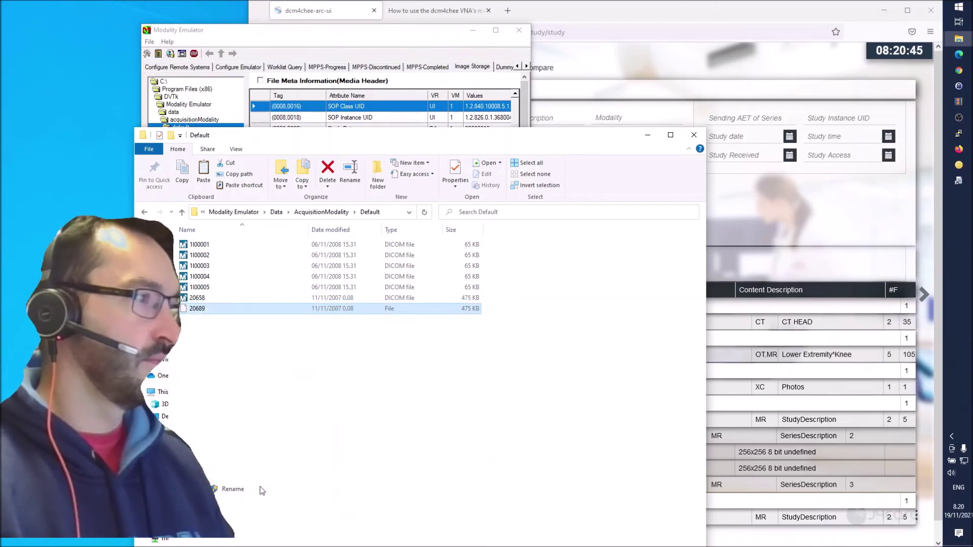
{"action": "key", "text": "End"}
{"action": "type", "text": ".dcm"}
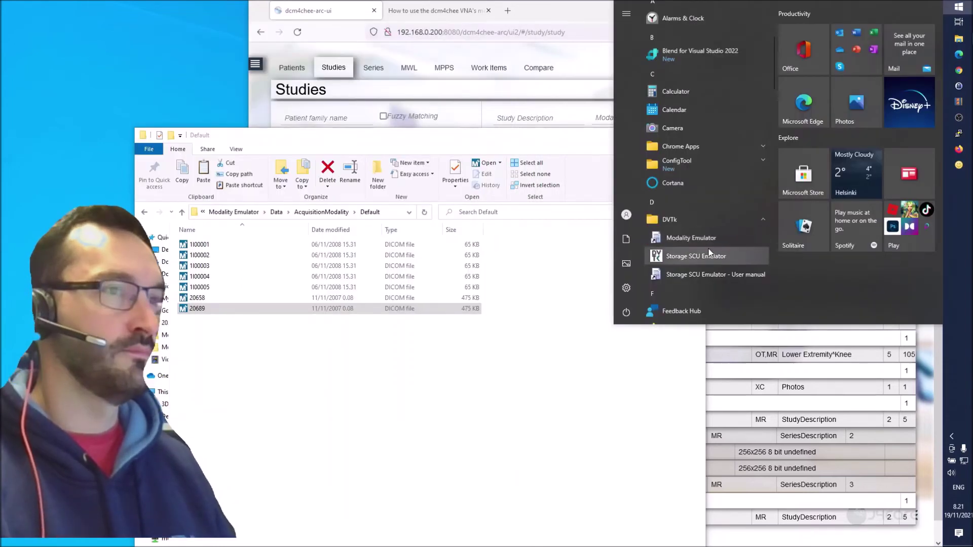
Launch the Modality Emulator again, inspect the added MR image's attributes in the image storage configuration, and return to the main controls.
{"action": "left_click", "coordinate": [694, 237]}
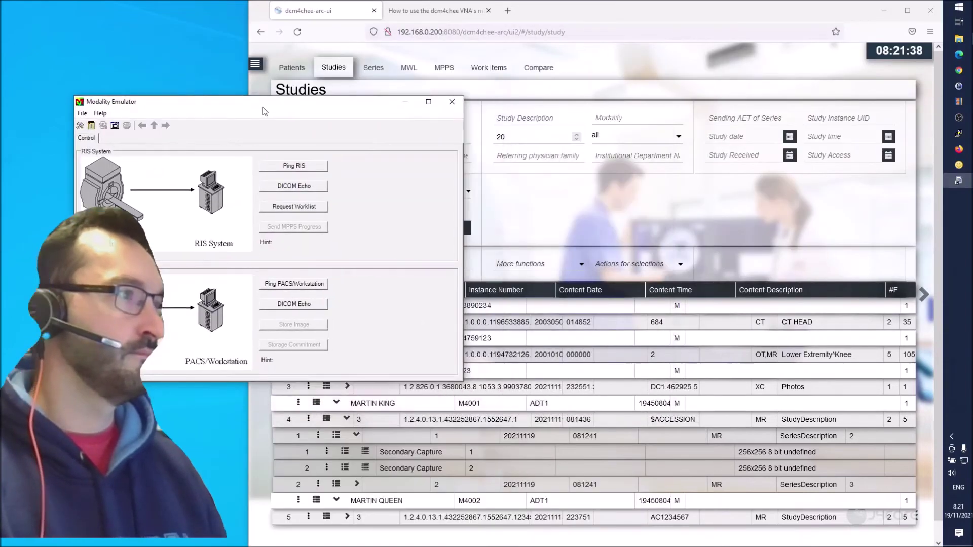
{"action": "left_click", "coordinate": [355, 137]}
{"action": "scroll", "coordinate": [456, 167], "scroll_direction": "down", "scroll_amount": 1}
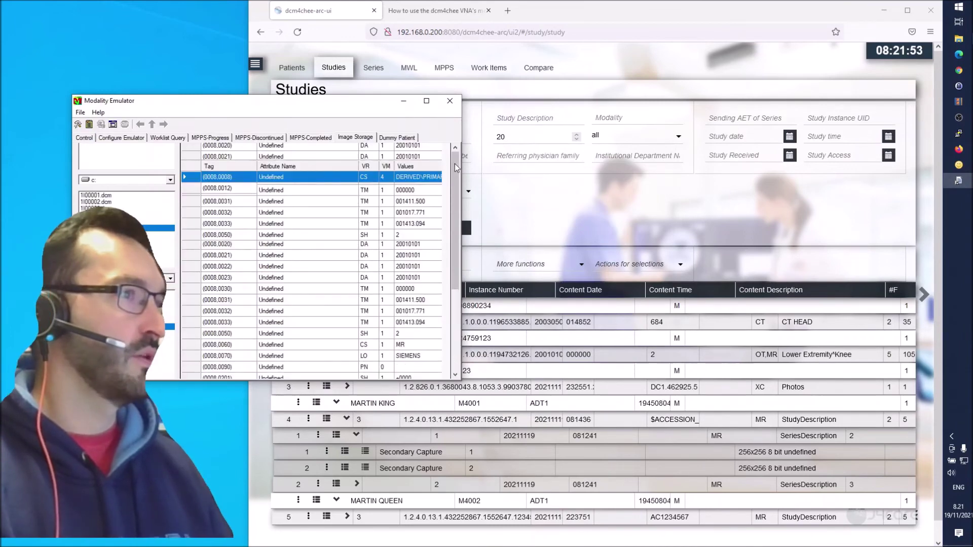
{"action": "left_click", "coordinate": [84, 138]}
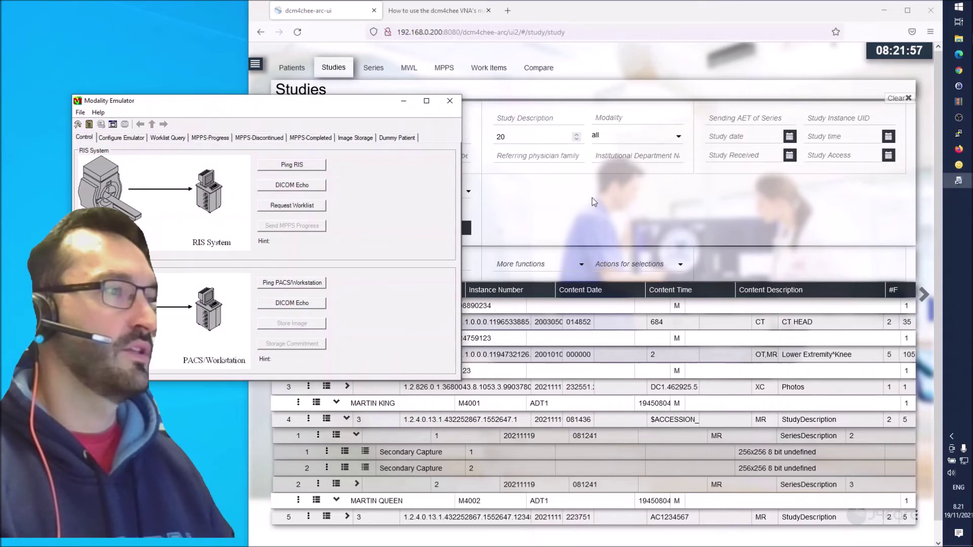
Switch to dcm4chee, collapse the fourth study in the list and reject it with the reason Retention Expired.
{"action": "left_click", "coordinate": [592, 197]}
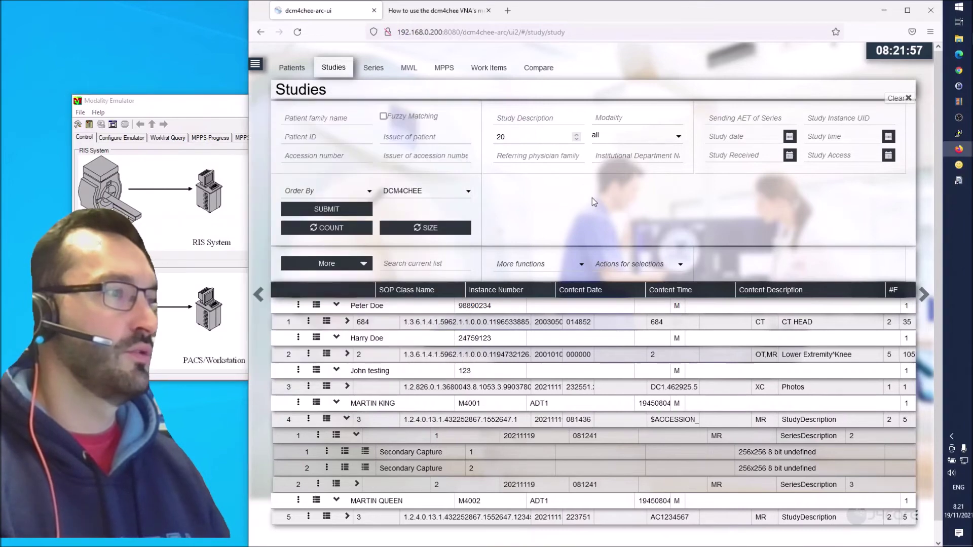
{"action": "left_click", "coordinate": [348, 420]}
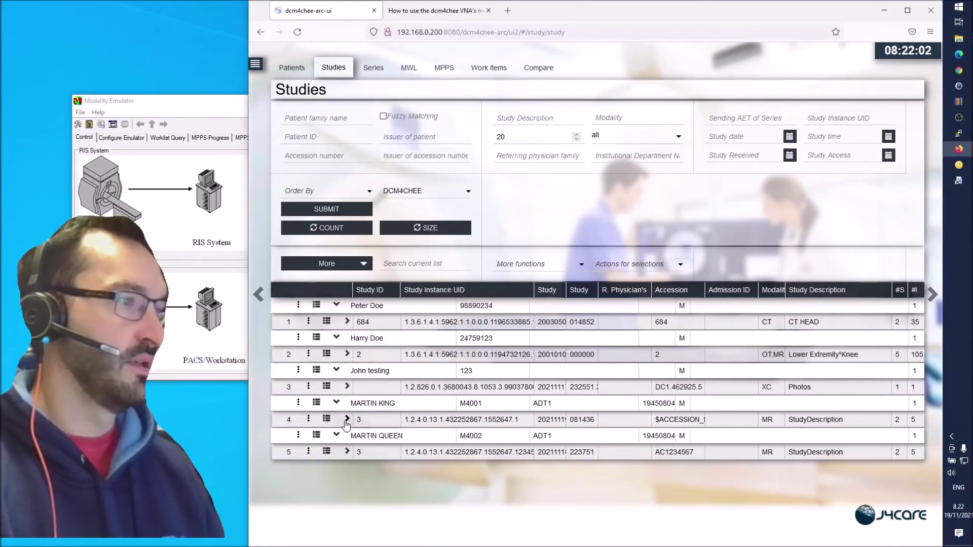
{"action": "left_click", "coordinate": [308, 421]}
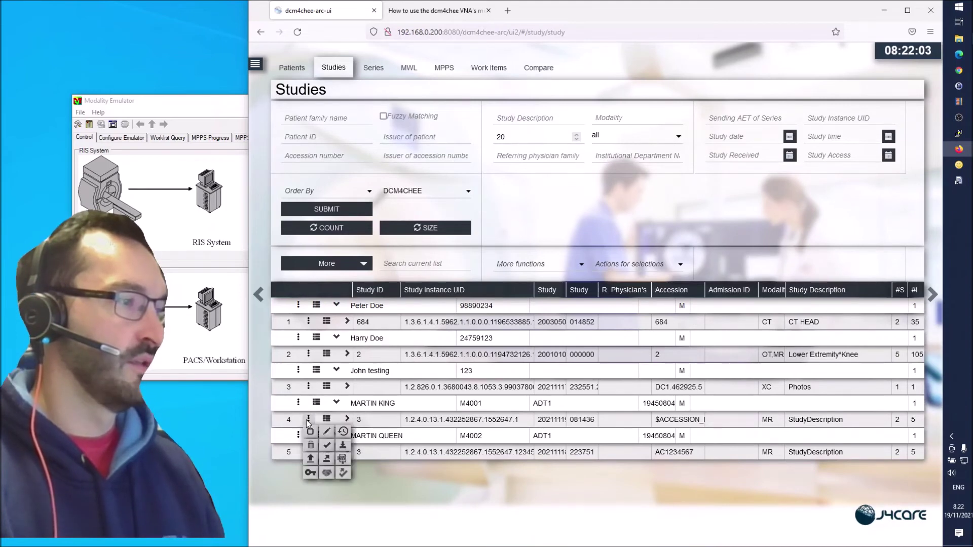
{"action": "left_click", "coordinate": [312, 446]}
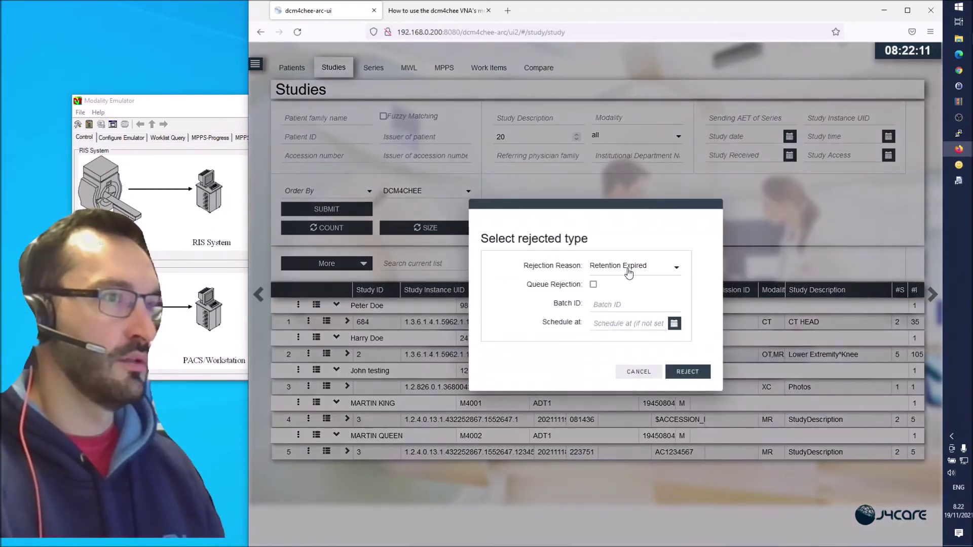
{"action": "left_click", "coordinate": [654, 271]}
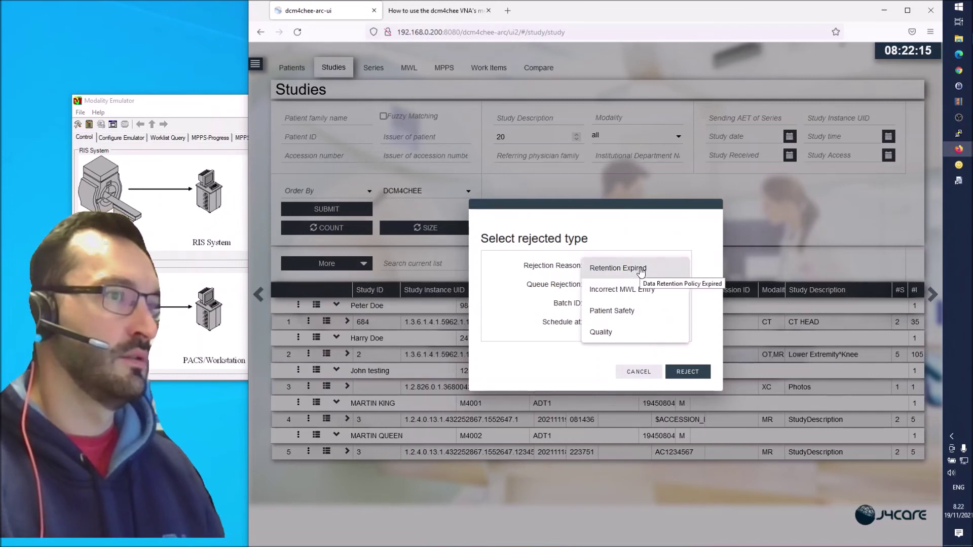
{"action": "left_click", "coordinate": [670, 277]}
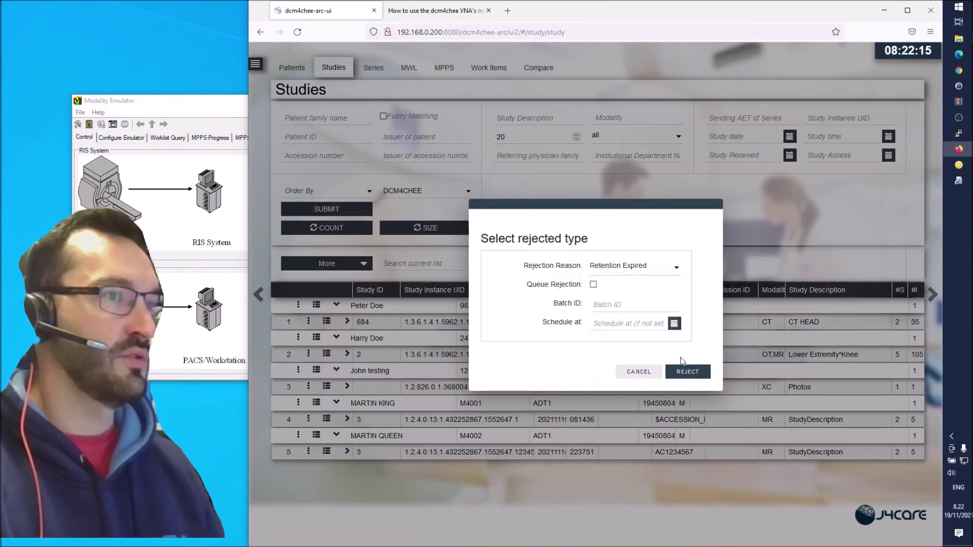
{"action": "left_click", "coordinate": [686, 372]}
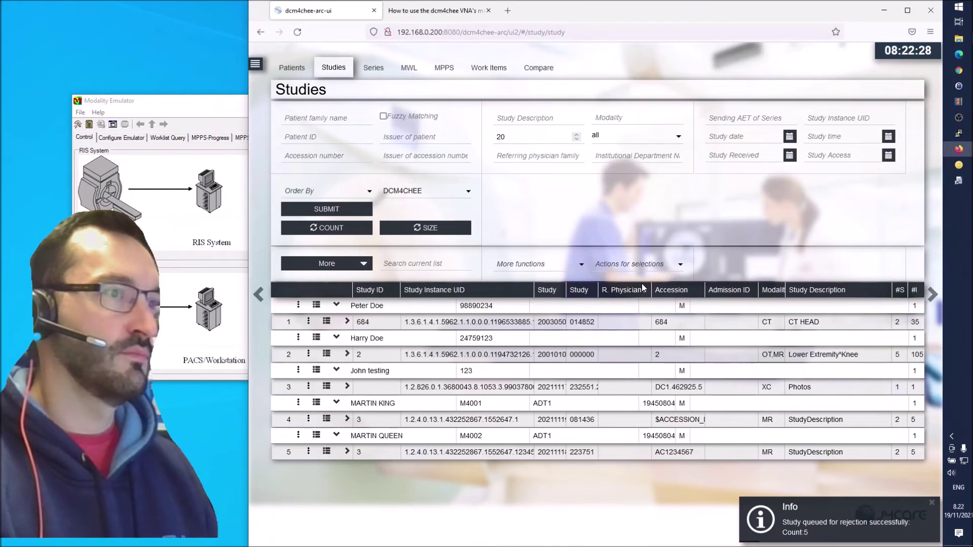
Switch to the Modality Emulator and check its image storage configuration.
{"action": "left_click", "coordinate": [180, 104]}
{"action": "left_click", "coordinate": [361, 138]}
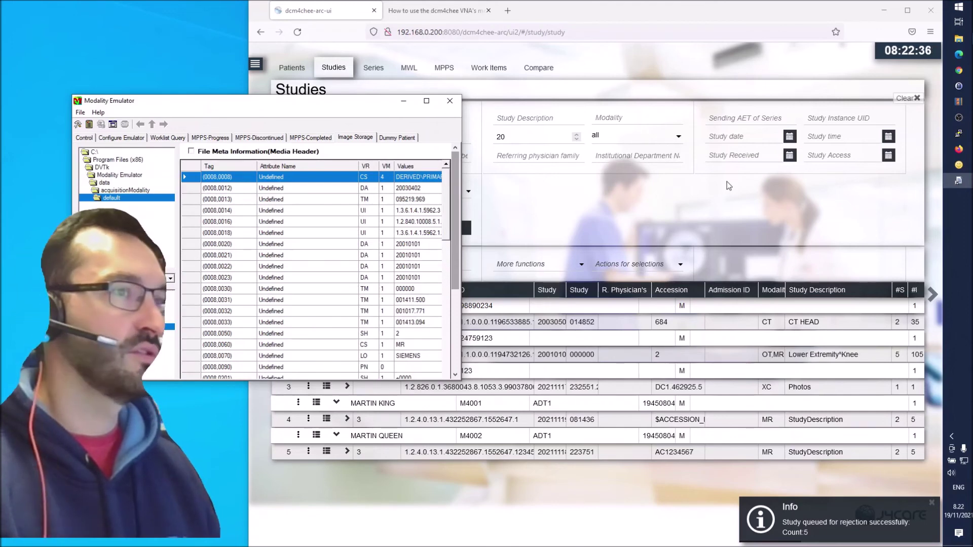
In dcm4chee, permanently delete all instances rejected as Retention Expired and reload the study list without filters.
{"action": "left_click", "coordinate": [713, 207]}
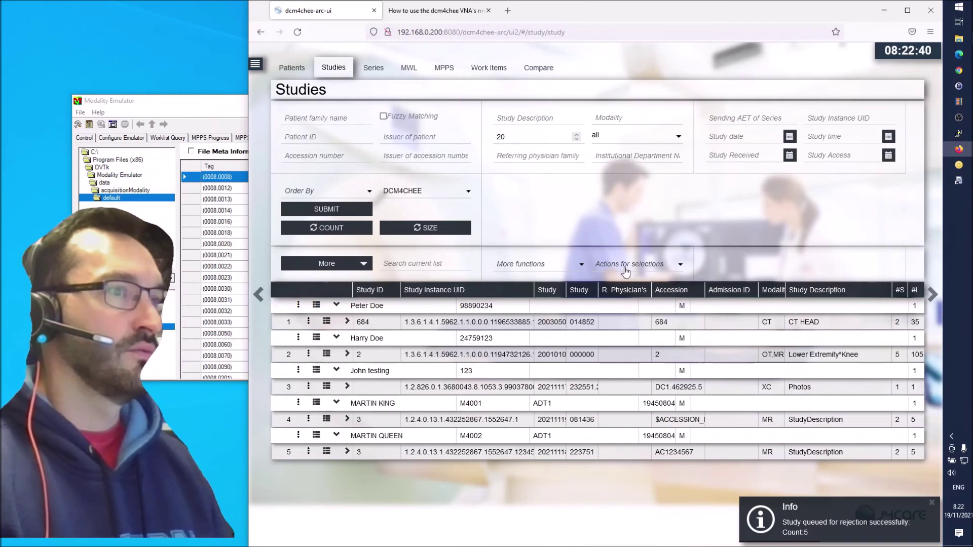
{"action": "left_click", "coordinate": [553, 271]}
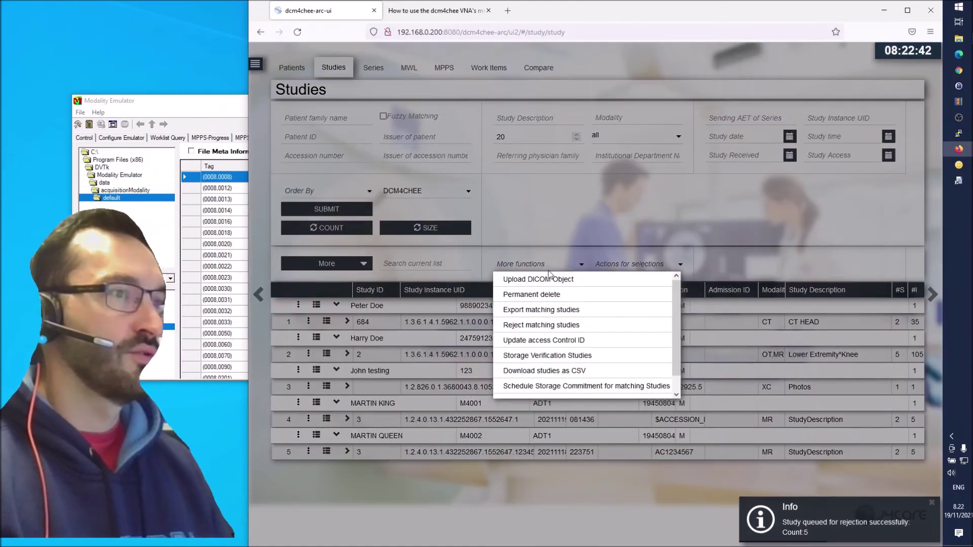
{"action": "left_click", "coordinate": [568, 296]}
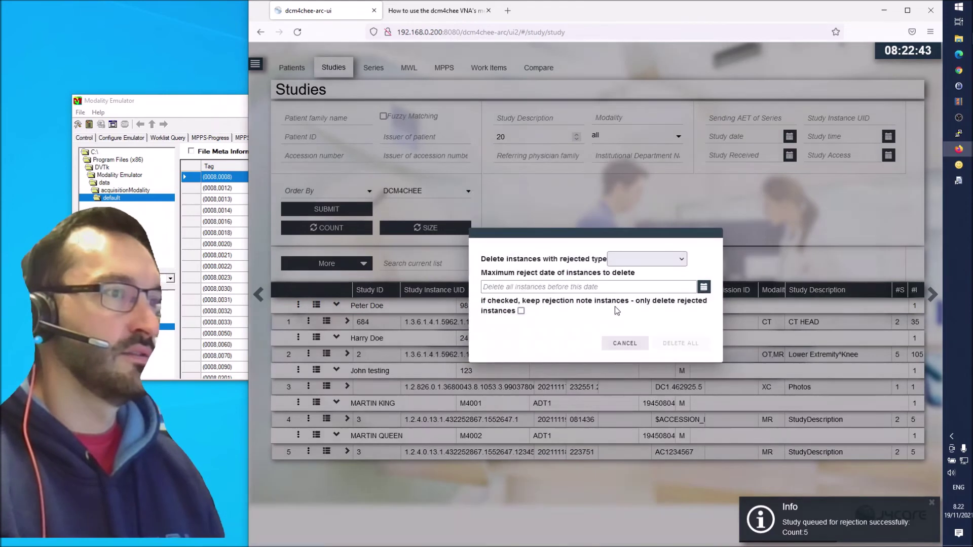
{"action": "left_click", "coordinate": [622, 253]}
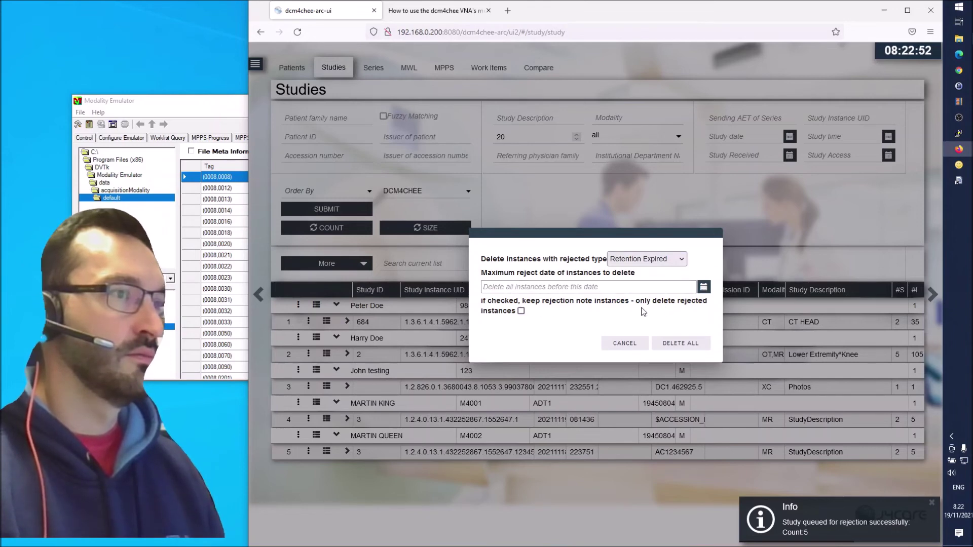
{"action": "left_click", "coordinate": [680, 344]}
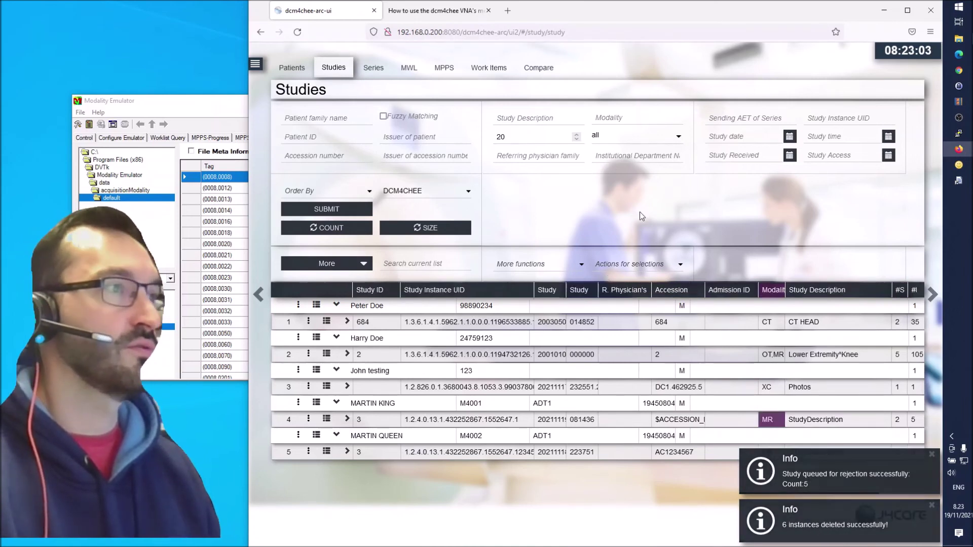
{"action": "left_click", "coordinate": [325, 209]}
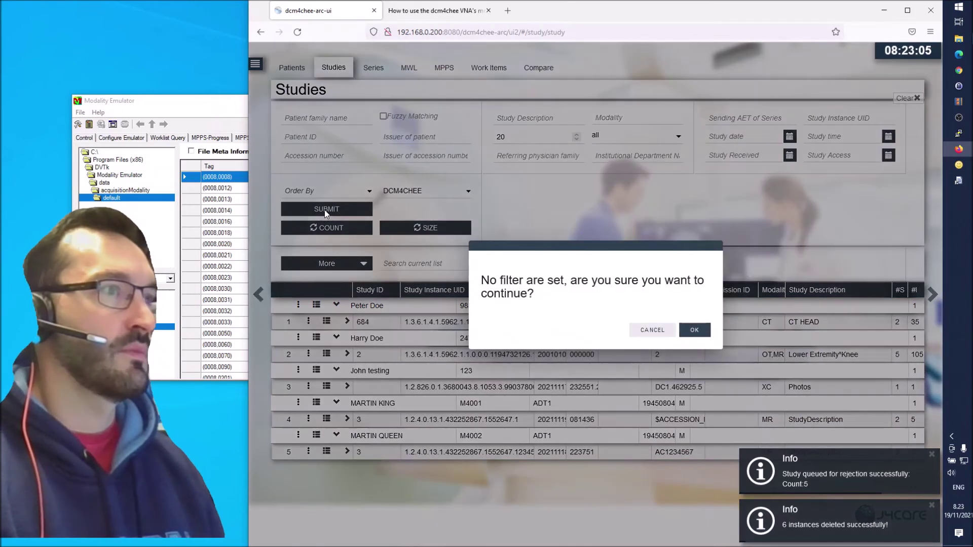
{"action": "left_click", "coordinate": [695, 330]}
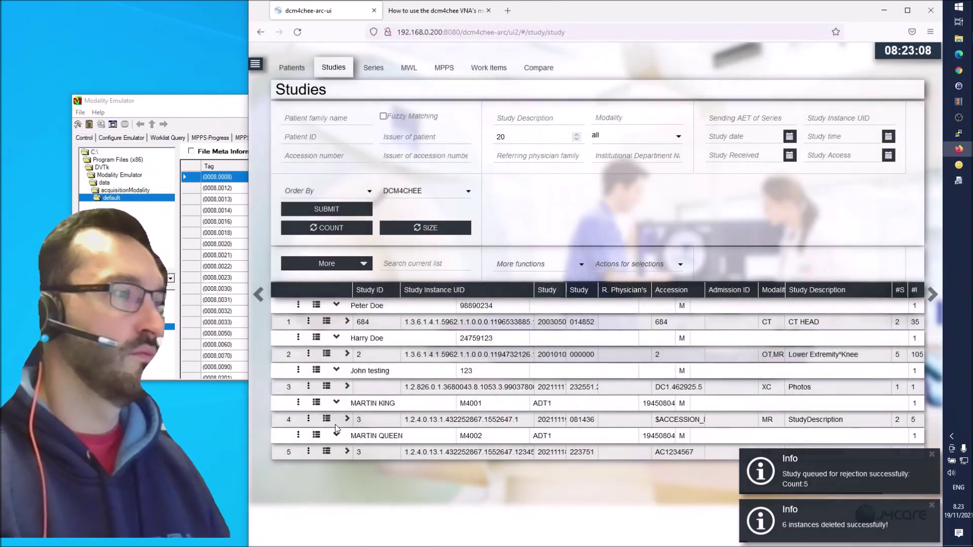
In the Modality Emulator's main controls, test the RIS connection with a DICOM Echo and request the worklist.
{"action": "left_click", "coordinate": [215, 103]}
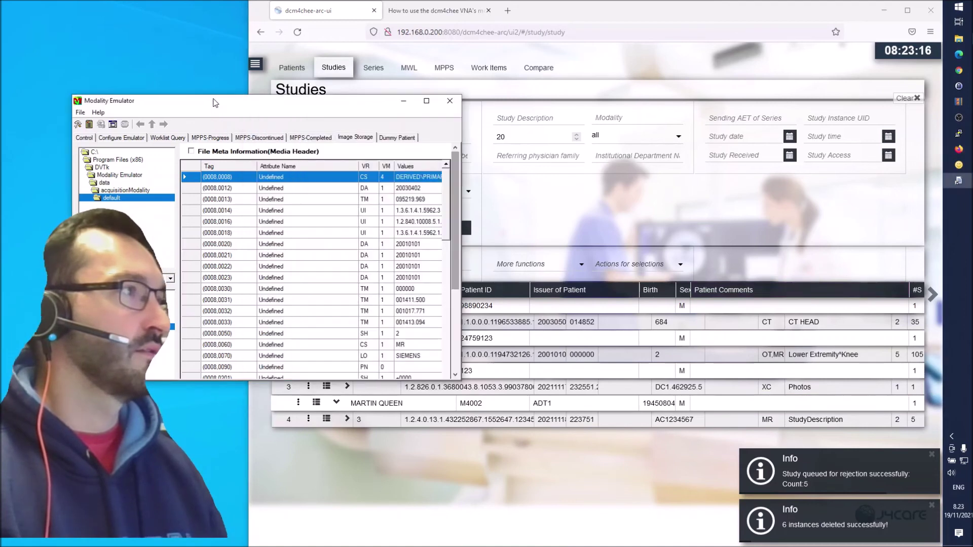
{"action": "left_click", "coordinate": [89, 137]}
{"action": "left_click", "coordinate": [292, 186]}
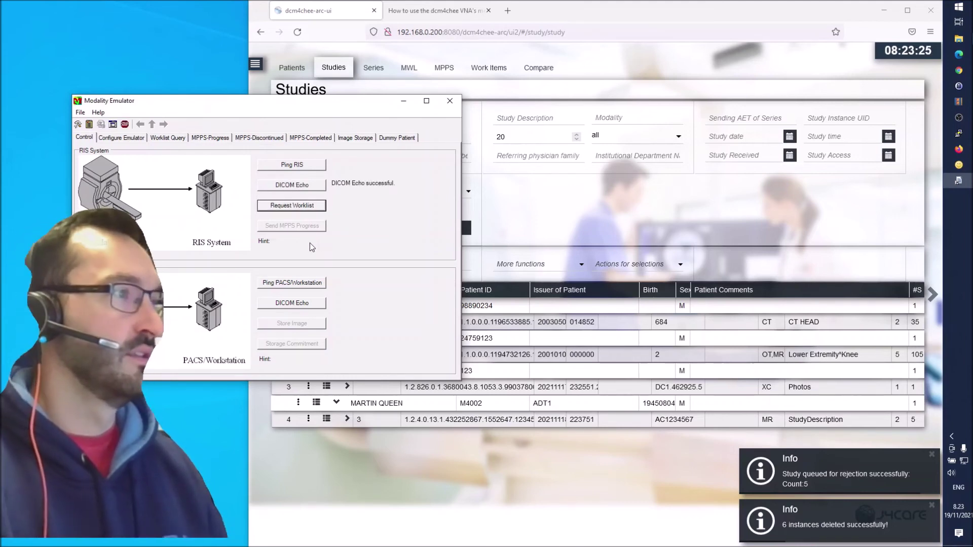
{"action": "left_click", "coordinate": [300, 208]}
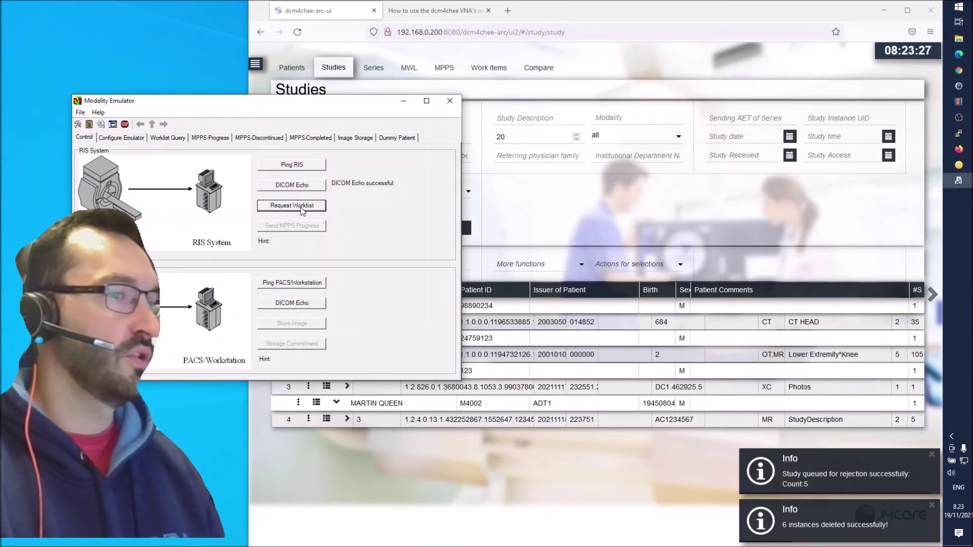
{"action": "double_click", "coordinate": [302, 211]}
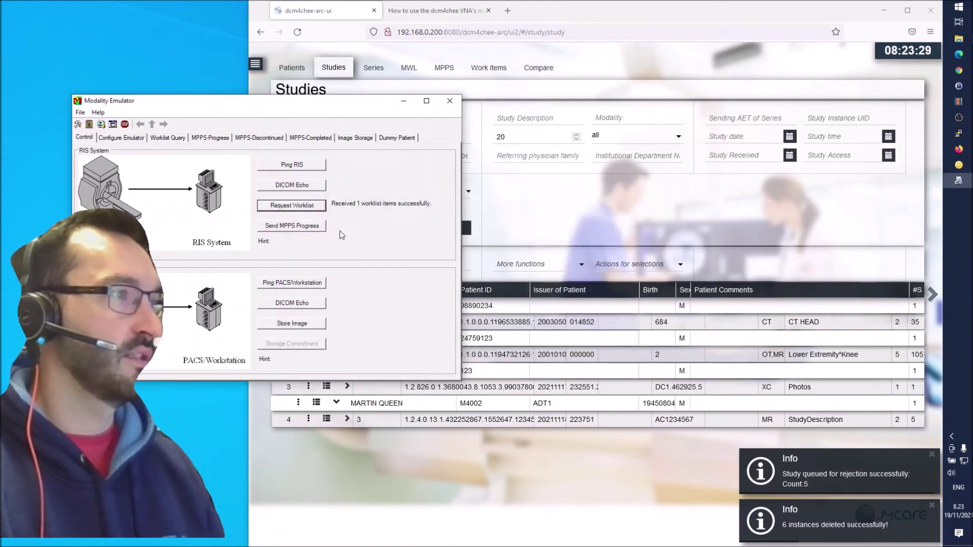
Store the emulator's images to the PACS, and reload the dcm4chee study list without filters.
{"action": "left_click", "coordinate": [302, 324]}
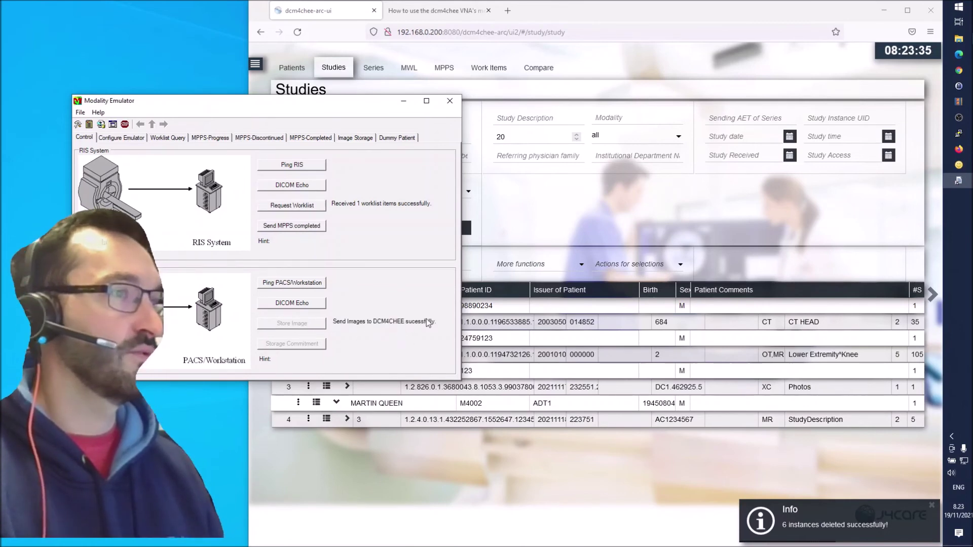
{"action": "left_click", "coordinate": [585, 227]}
{"action": "left_click", "coordinate": [341, 214]}
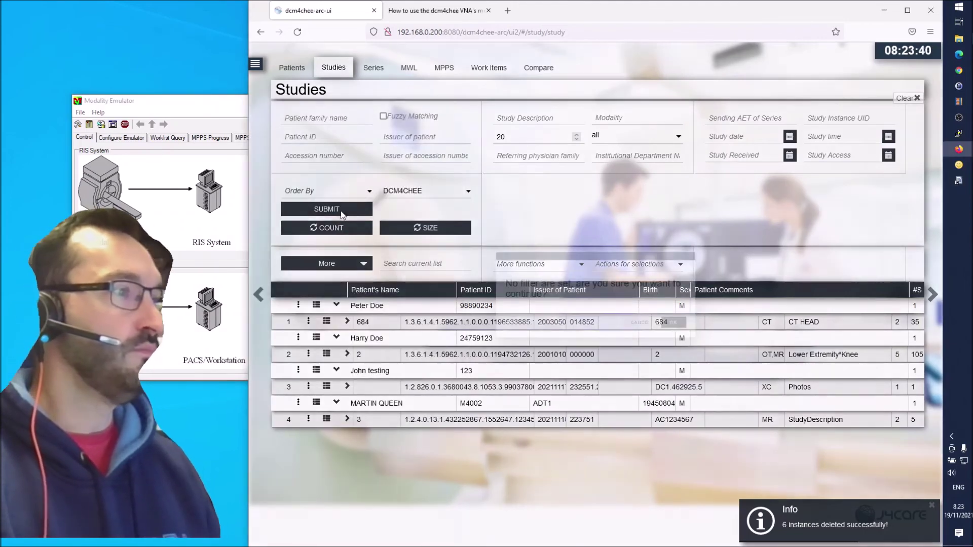
{"action": "left_click", "coordinate": [341, 213]}
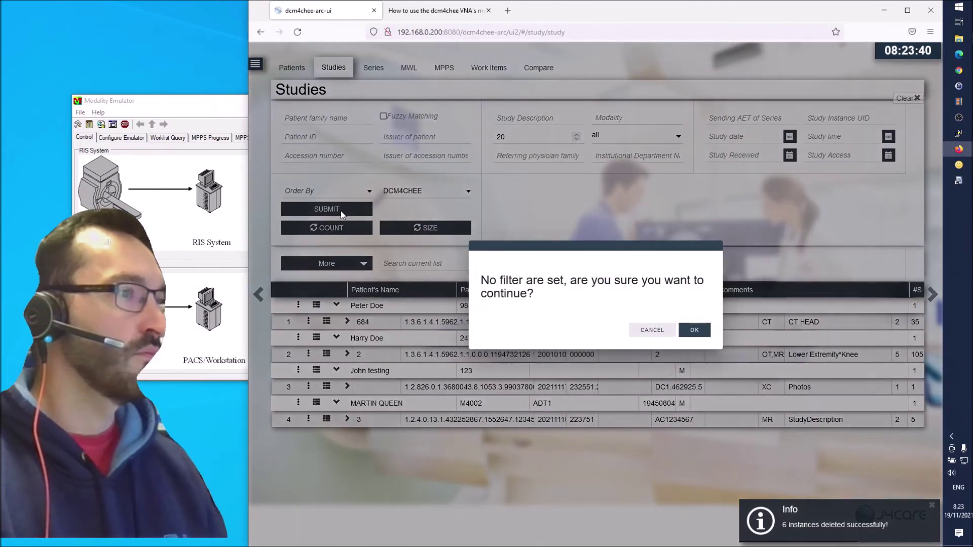
{"action": "left_click", "coordinate": [695, 332]}
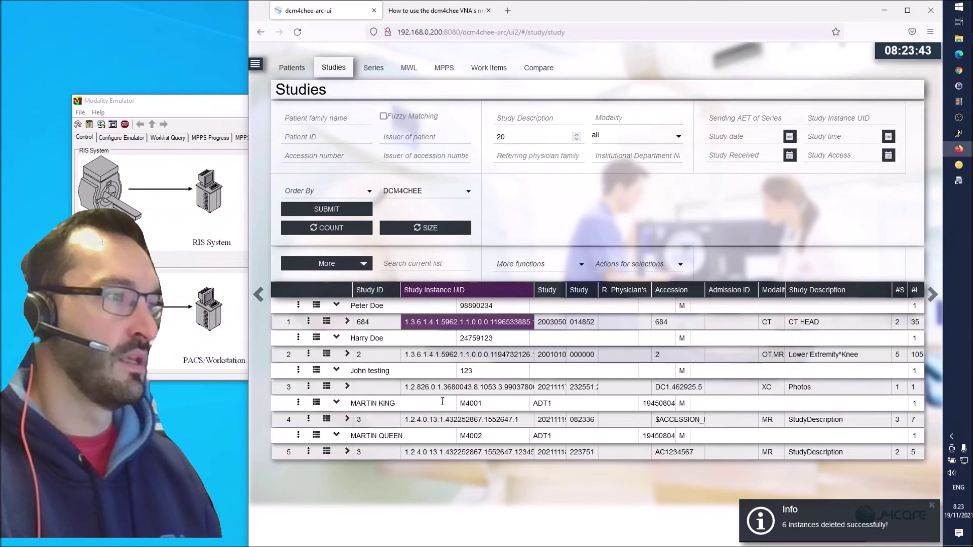
Examine the instances in the fourth study's three series, view the first tse COR fs image, and return to the Modality Emulator.
{"action": "left_click", "coordinate": [347, 420]}
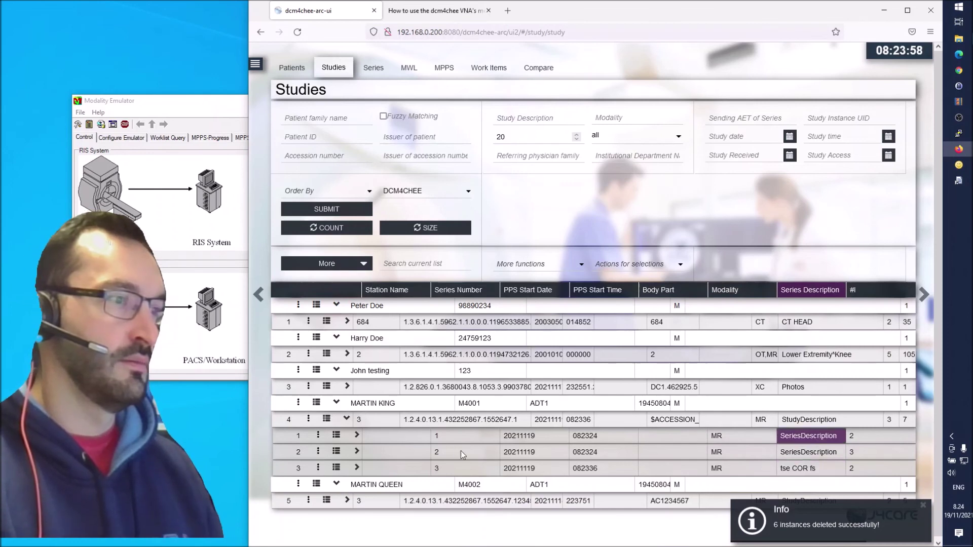
{"action": "left_click", "coordinate": [357, 436]}
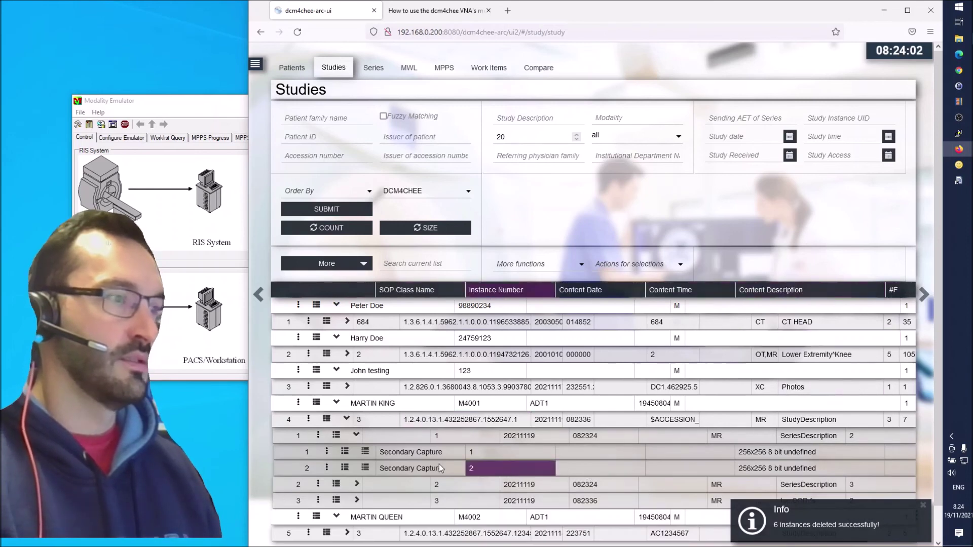
{"action": "left_click", "coordinate": [357, 435]}
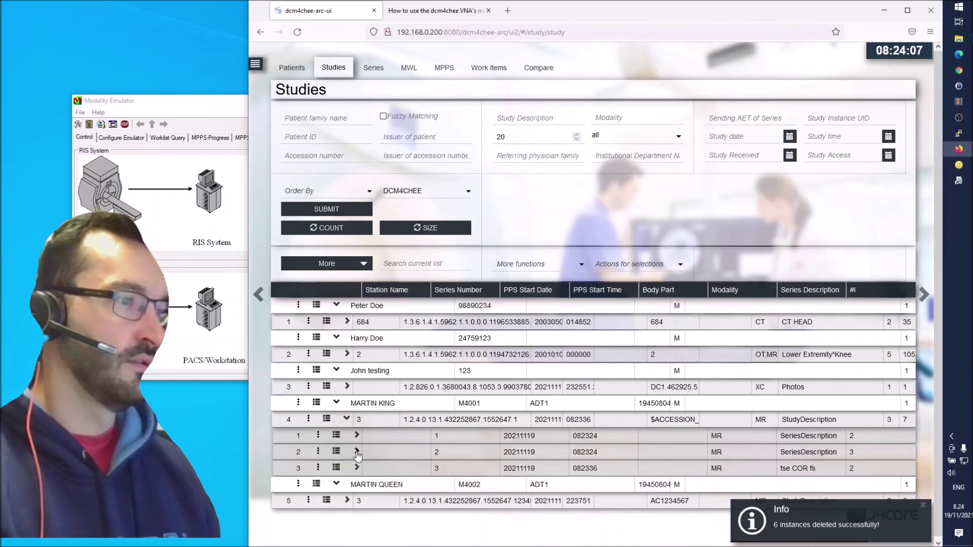
{"action": "left_click", "coordinate": [357, 451]}
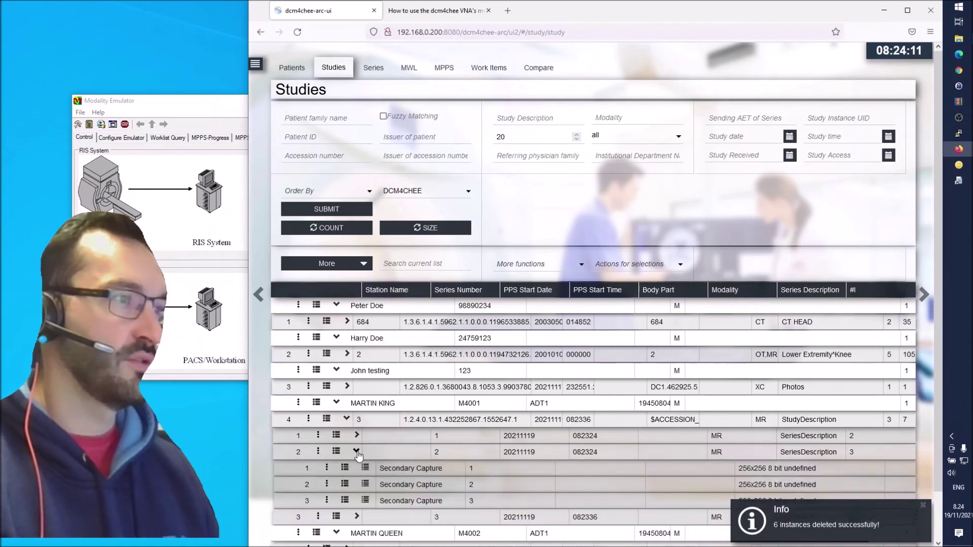
{"action": "left_click", "coordinate": [357, 452]}
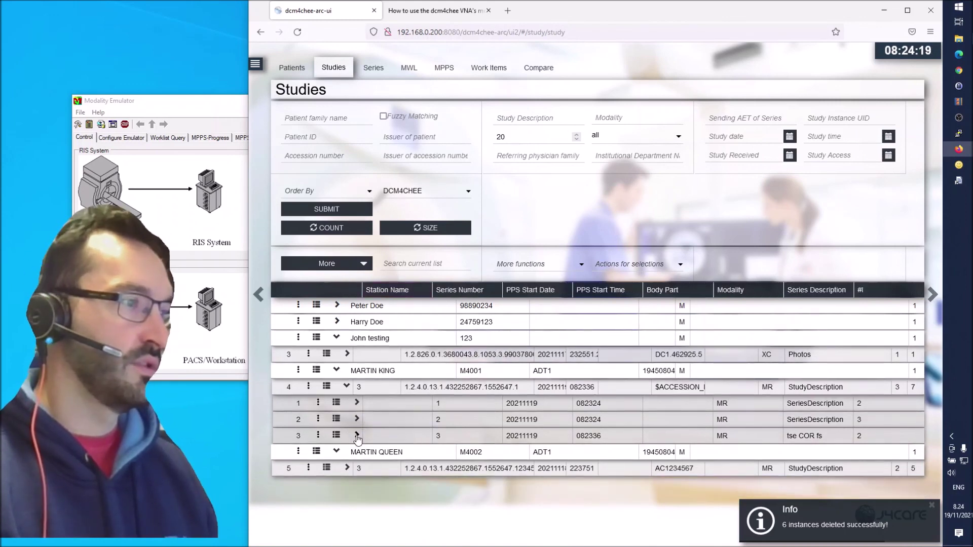
{"action": "left_click", "coordinate": [357, 435]}
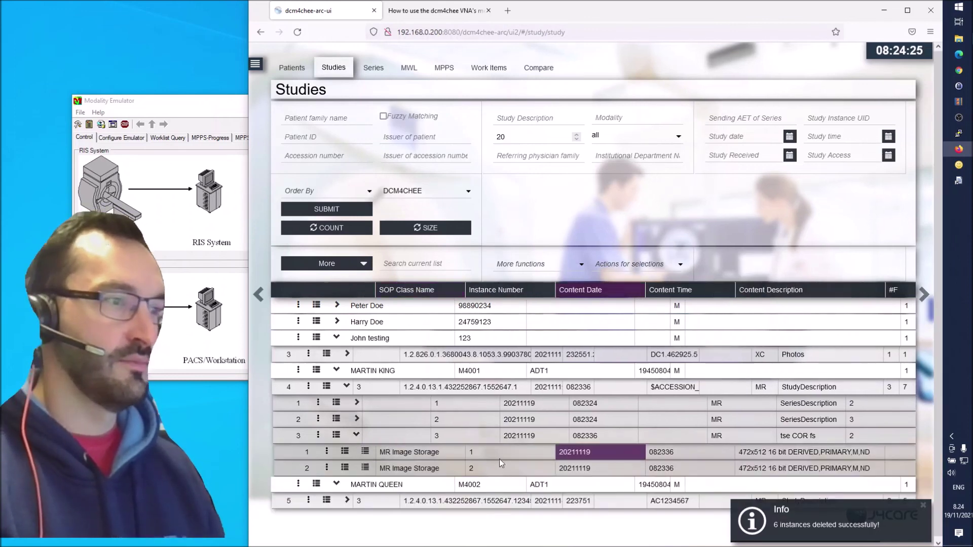
{"action": "left_click", "coordinate": [327, 452]}
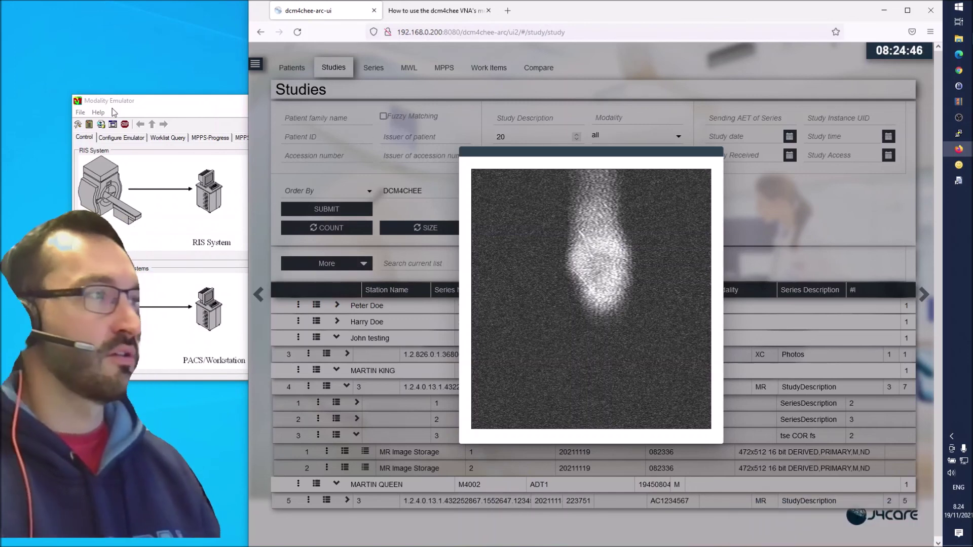
{"action": "left_click", "coordinate": [150, 99]}
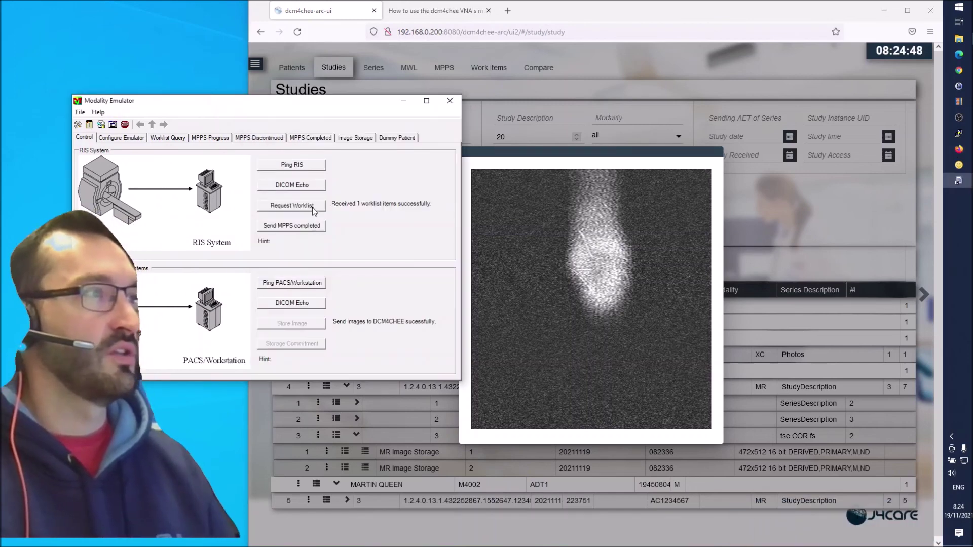